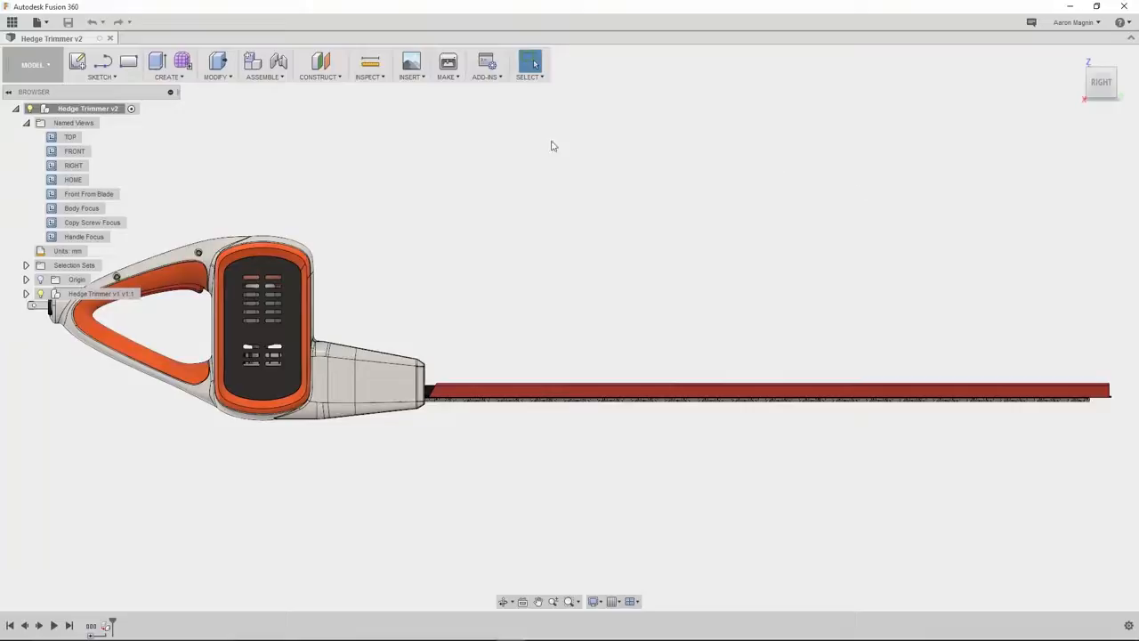
- Add a Center of Mass marker calculated for the whole Hedge Trimmer v2 assembly
{"action": "left_click", "coordinate": [382, 78]}
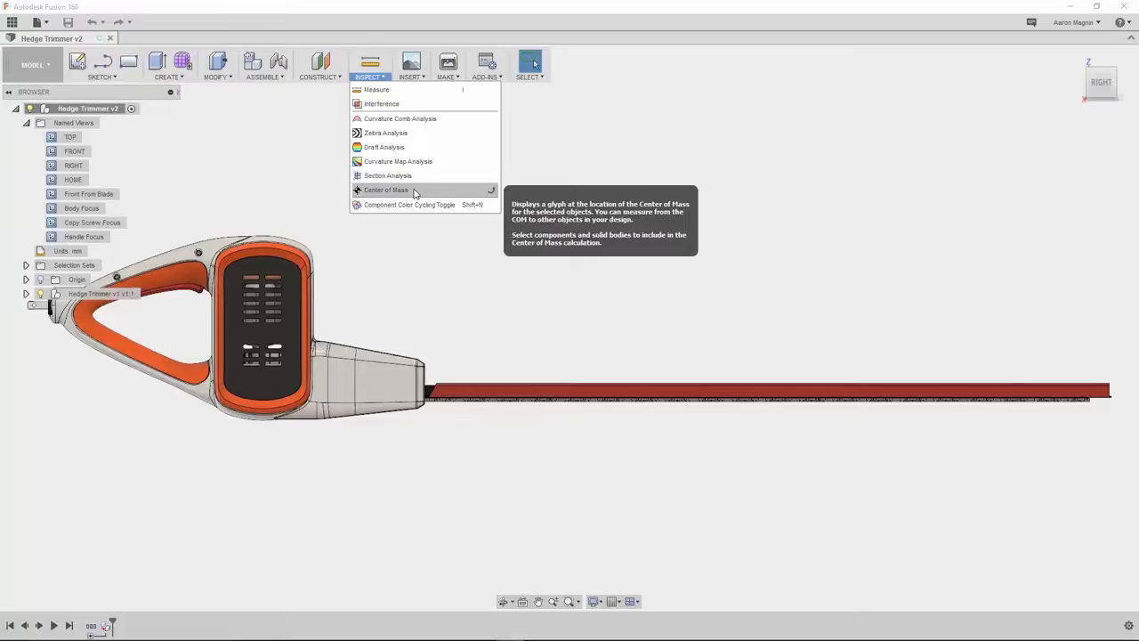
{"action": "left_click", "coordinate": [386, 189]}
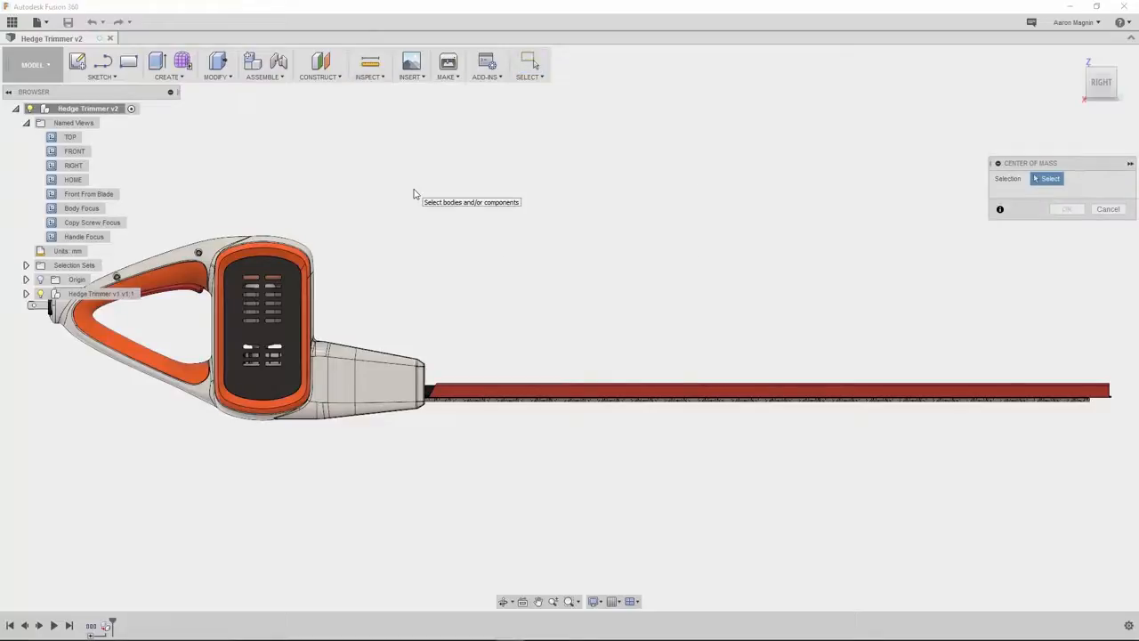
{"action": "left_click", "coordinate": [113, 108]}
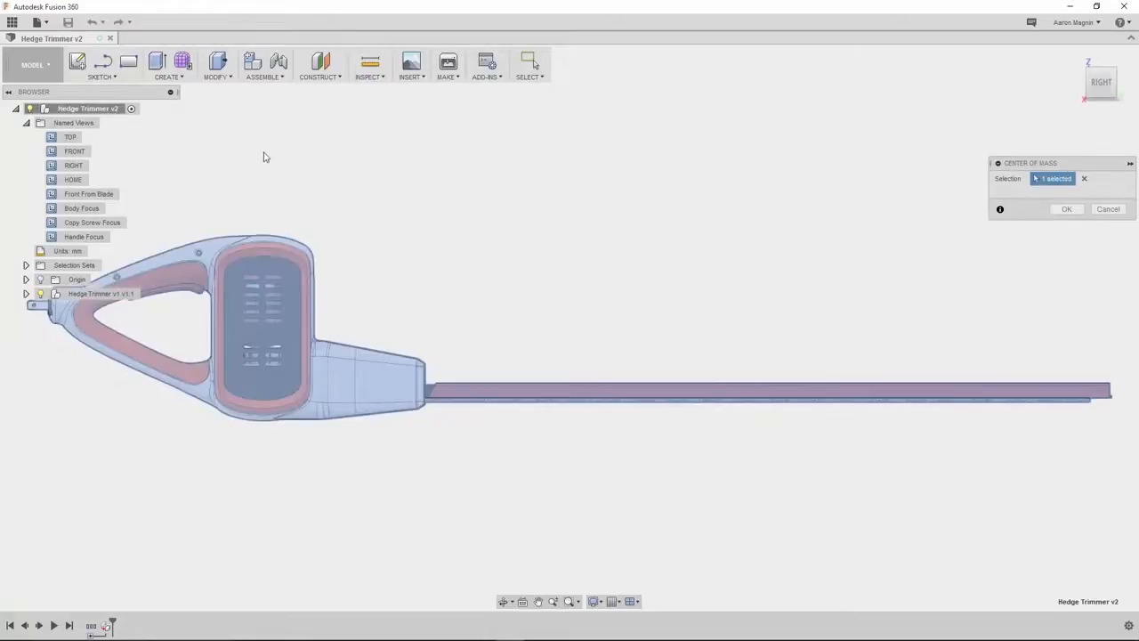
{"action": "key", "text": "Return"}
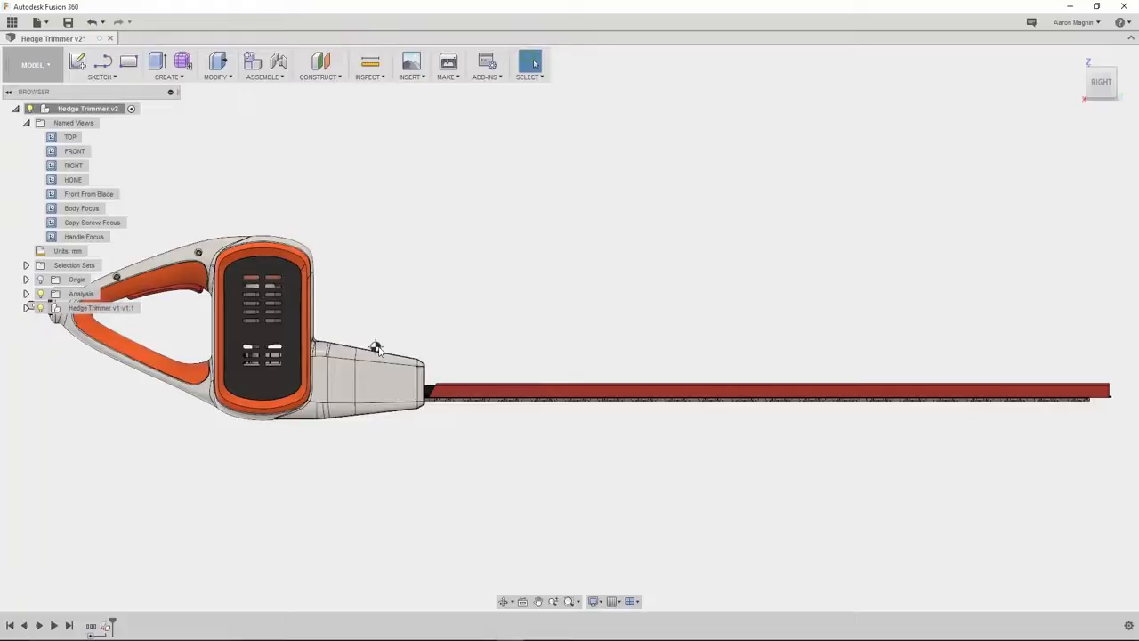
- Switch to the Body Focus named view and isolate the components in the Mechanical selection set
{"action": "double_click", "coordinate": [93, 210]}
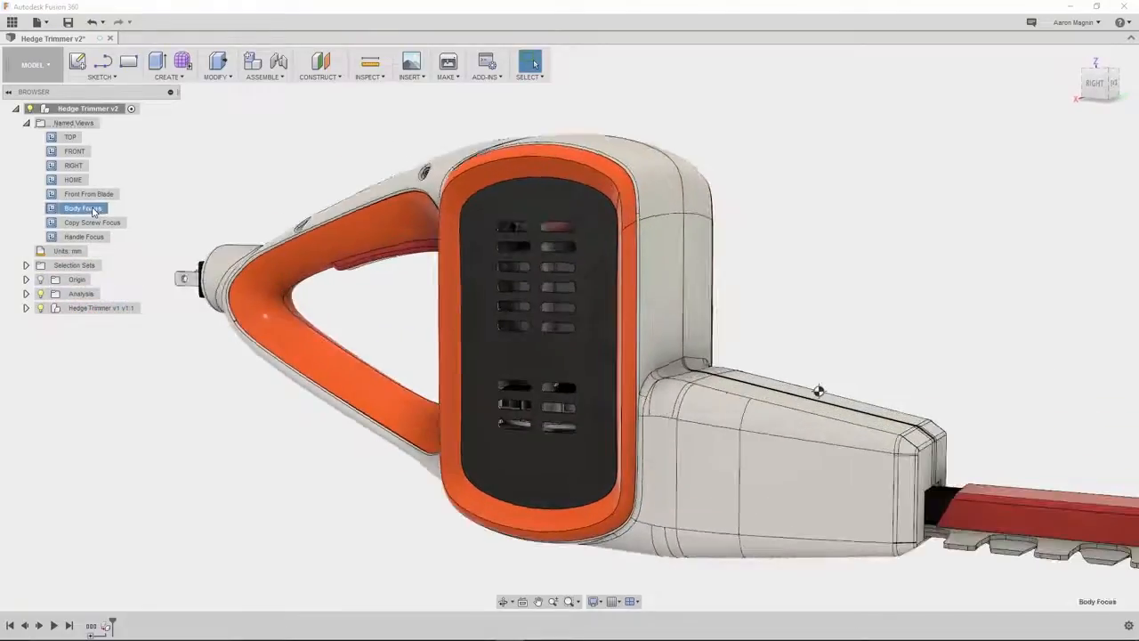
{"action": "left_click", "coordinate": [26, 265]}
{"action": "left_click", "coordinate": [118, 295]}
{"action": "right_click", "coordinate": [118, 294]}
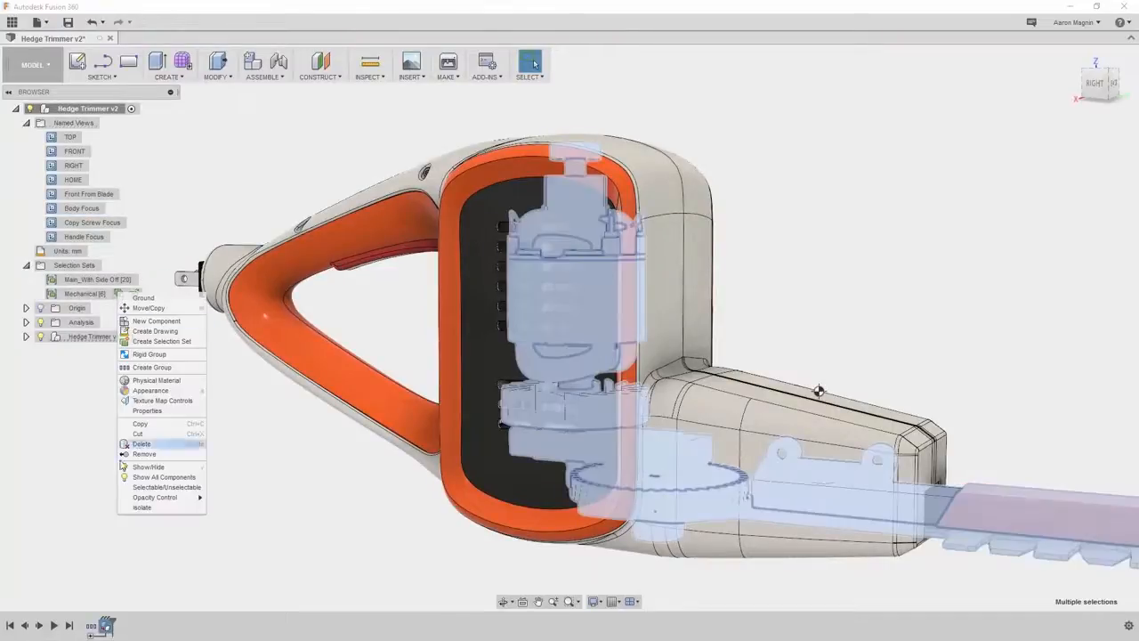
{"action": "left_click", "coordinate": [137, 512]}
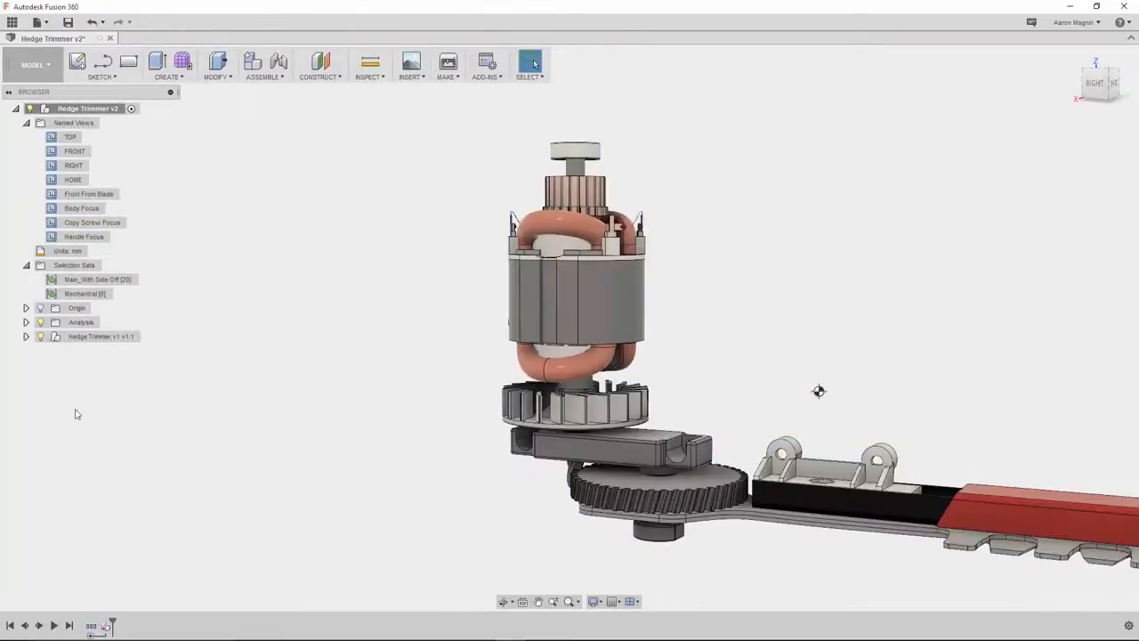
- Translate the Motor component about -61 mm along Y using the Component XYZ direction, with its position captured
{"action": "left_click", "coordinate": [27, 337]}
{"action": "key", "text": "m"}
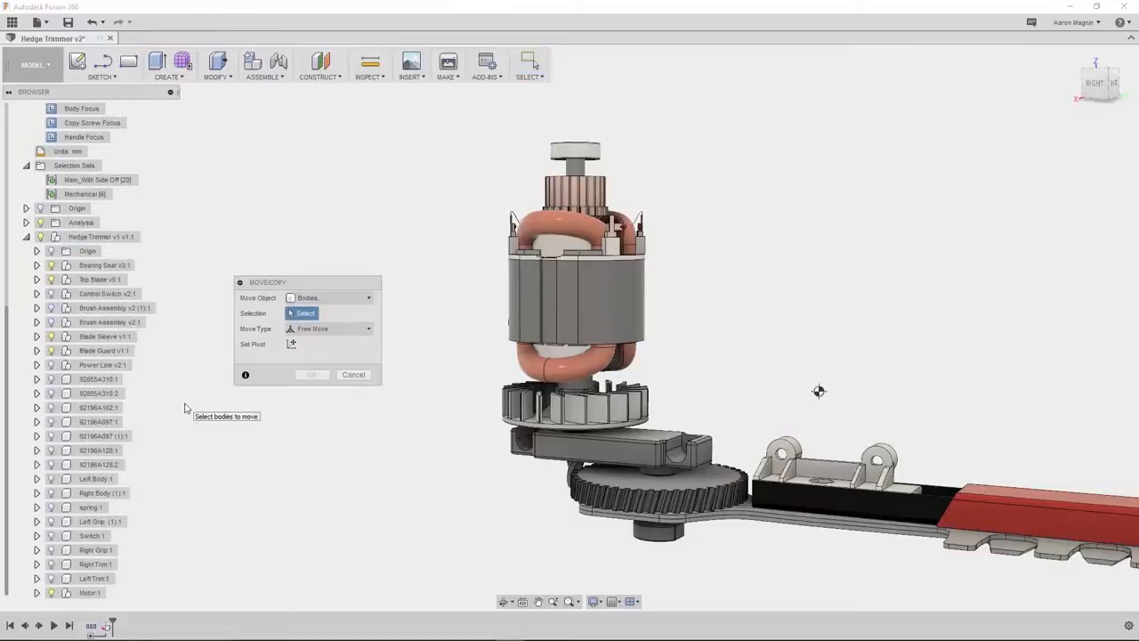
{"action": "left_click", "coordinate": [340, 298]}
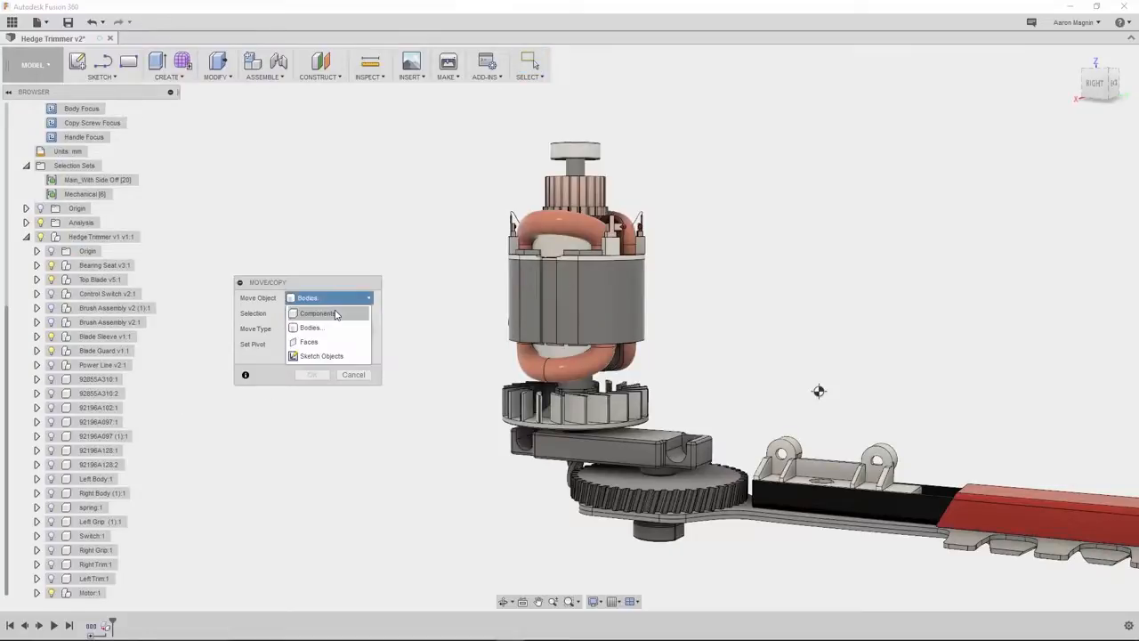
{"action": "left_click", "coordinate": [322, 314]}
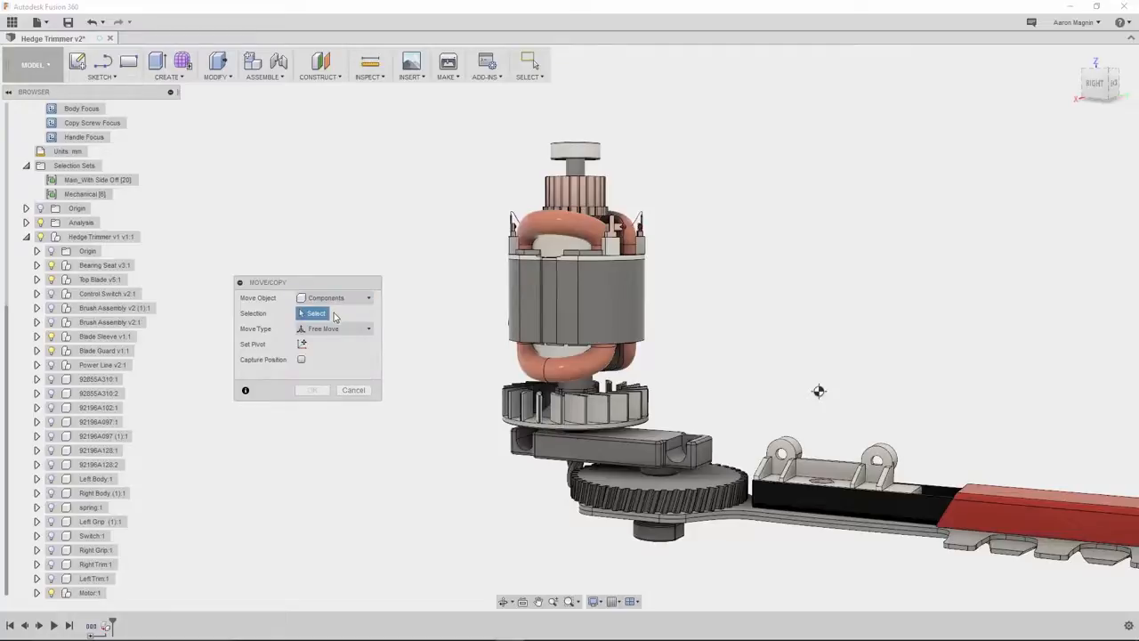
{"action": "left_click", "coordinate": [90, 593]}
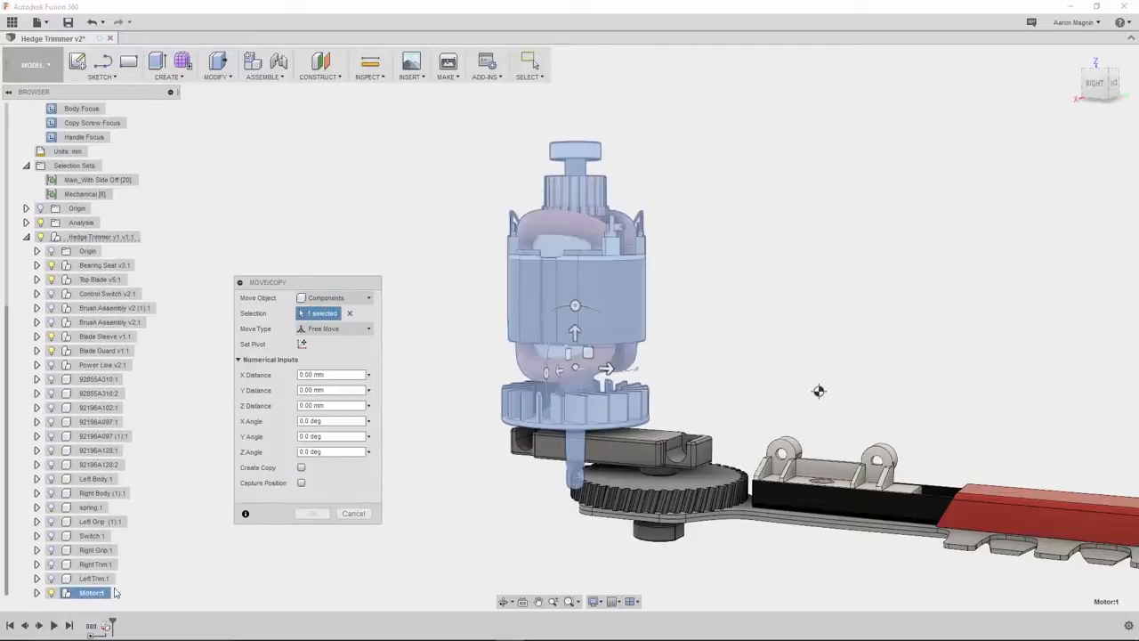
{"action": "left_click", "coordinate": [337, 330]}
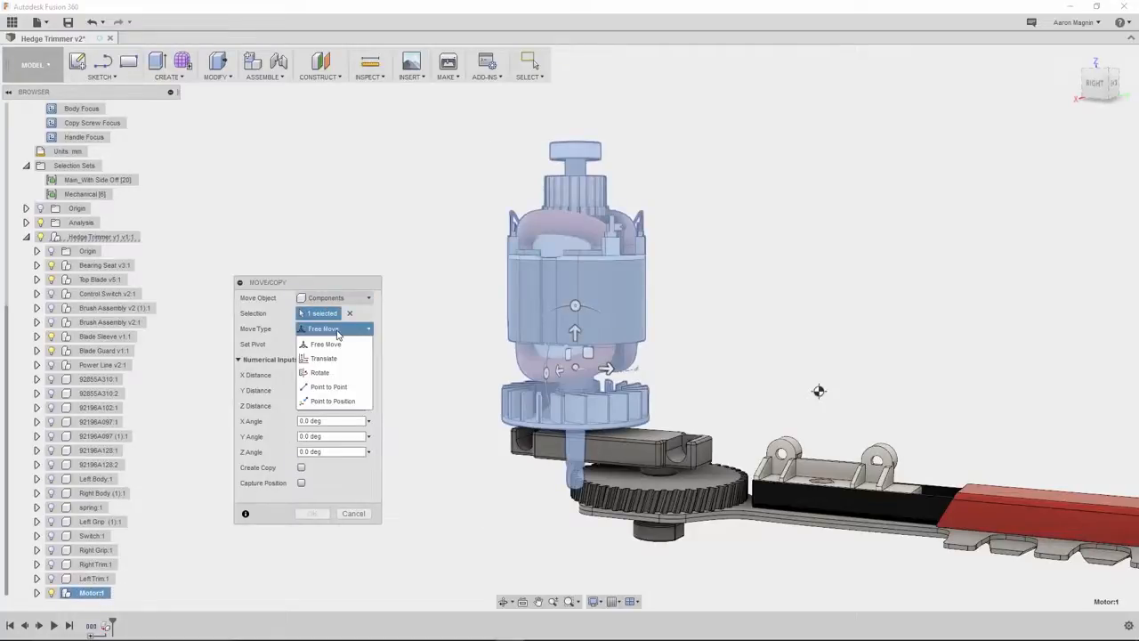
{"action": "left_click", "coordinate": [327, 358]}
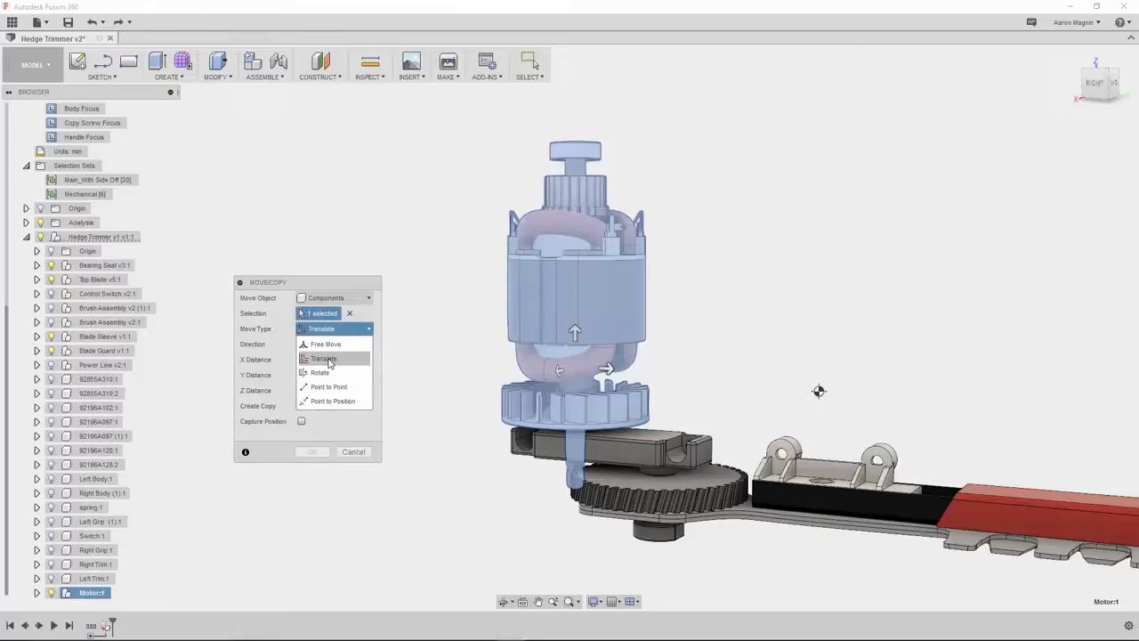
{"action": "left_click", "coordinate": [329, 359]}
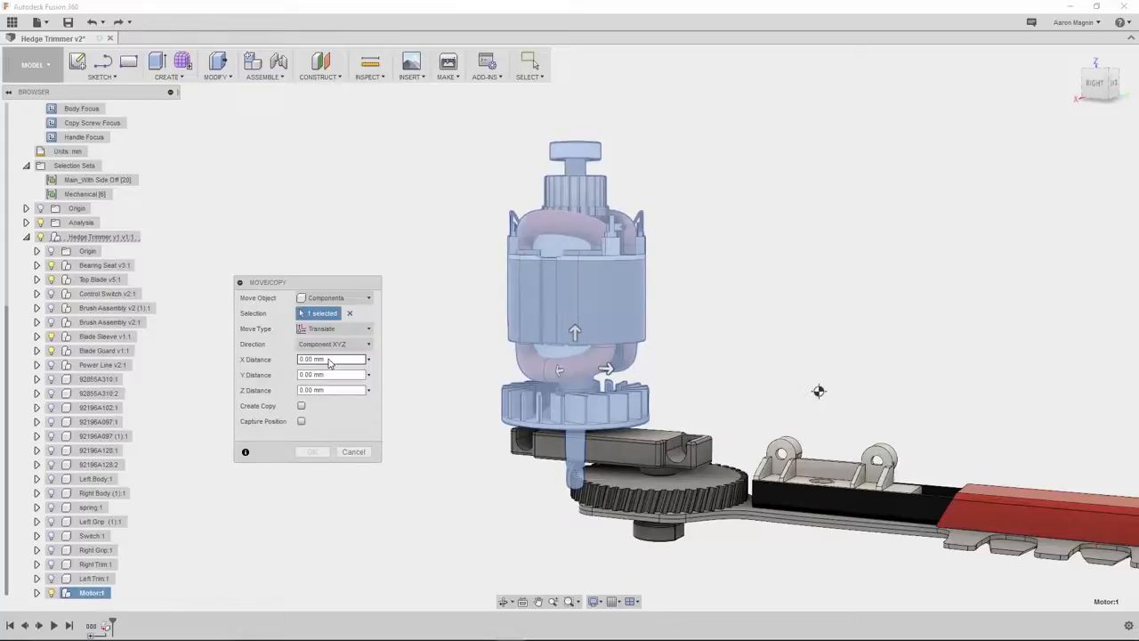
{"action": "left_click", "coordinate": [605, 368]}
{"action": "left_click_drag", "start_coordinate": [605, 368], "coordinate": [469, 360]}
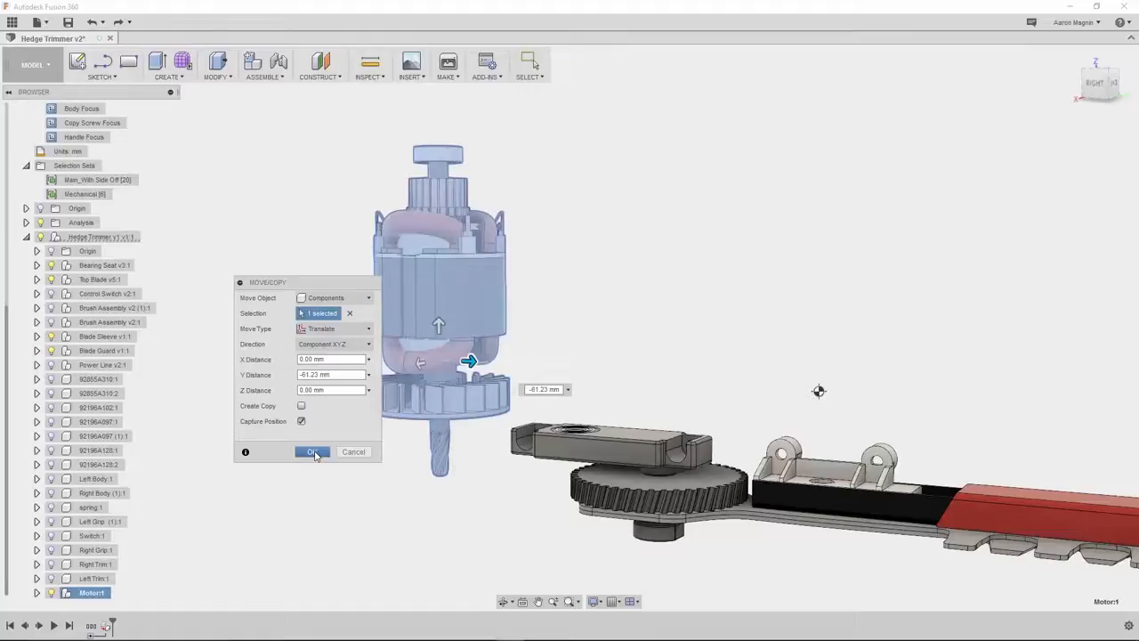
{"action": "left_click", "coordinate": [312, 452]}
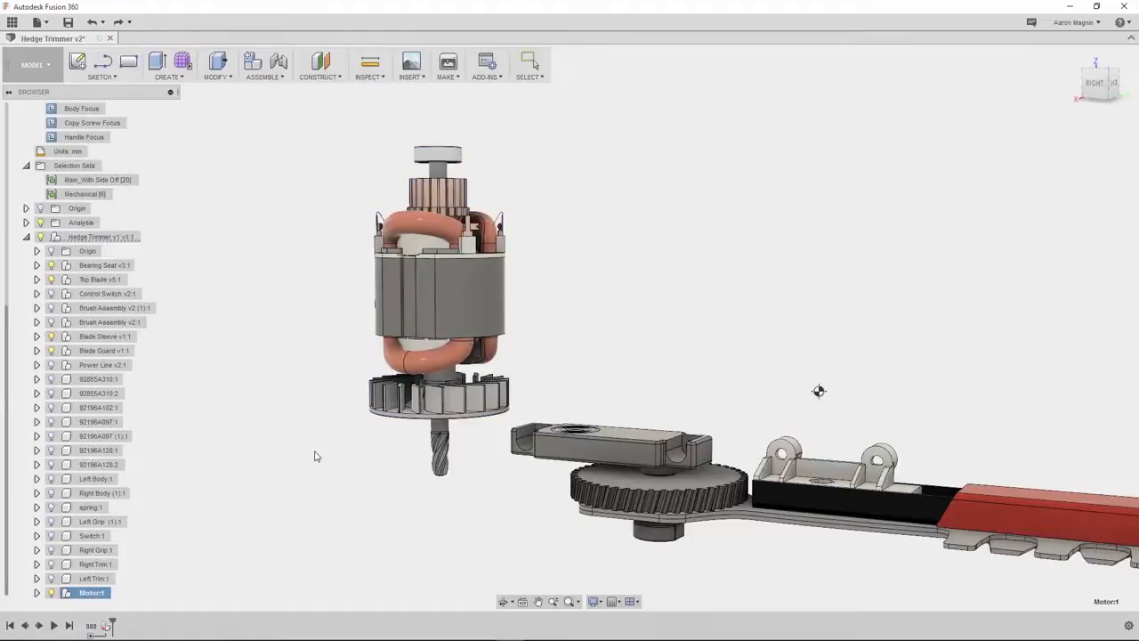
{"action": "key", "text": "Escape"}
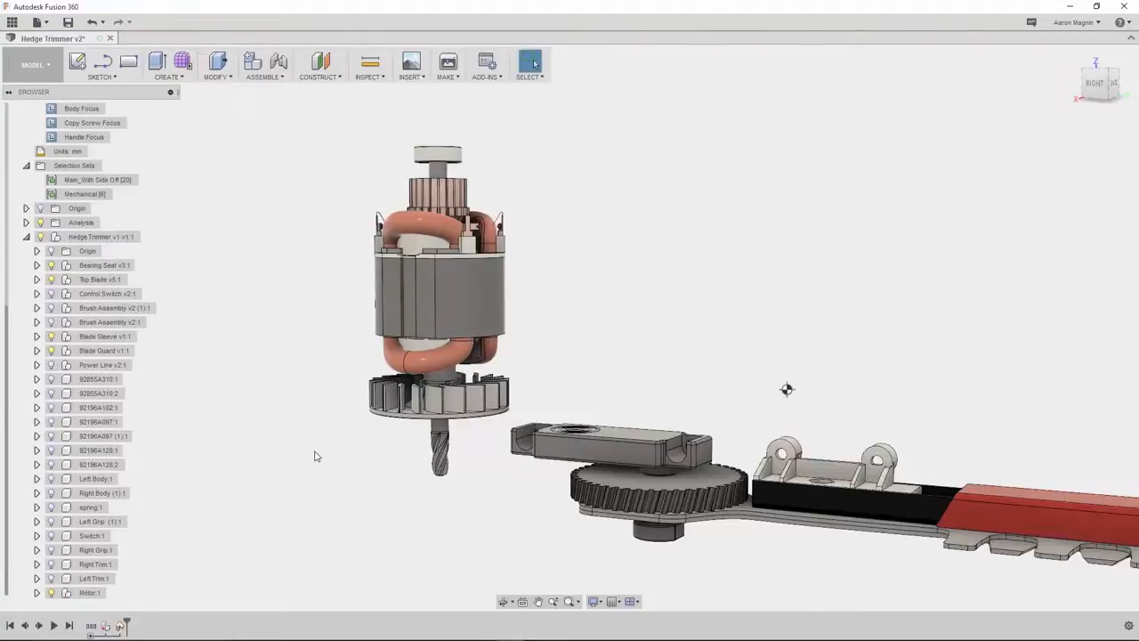
- Unisolate the Mechanical selection set and delete the motor's captured position from the timeline
{"action": "left_click", "coordinate": [120, 196]}
{"action": "right_click", "coordinate": [121, 196]}
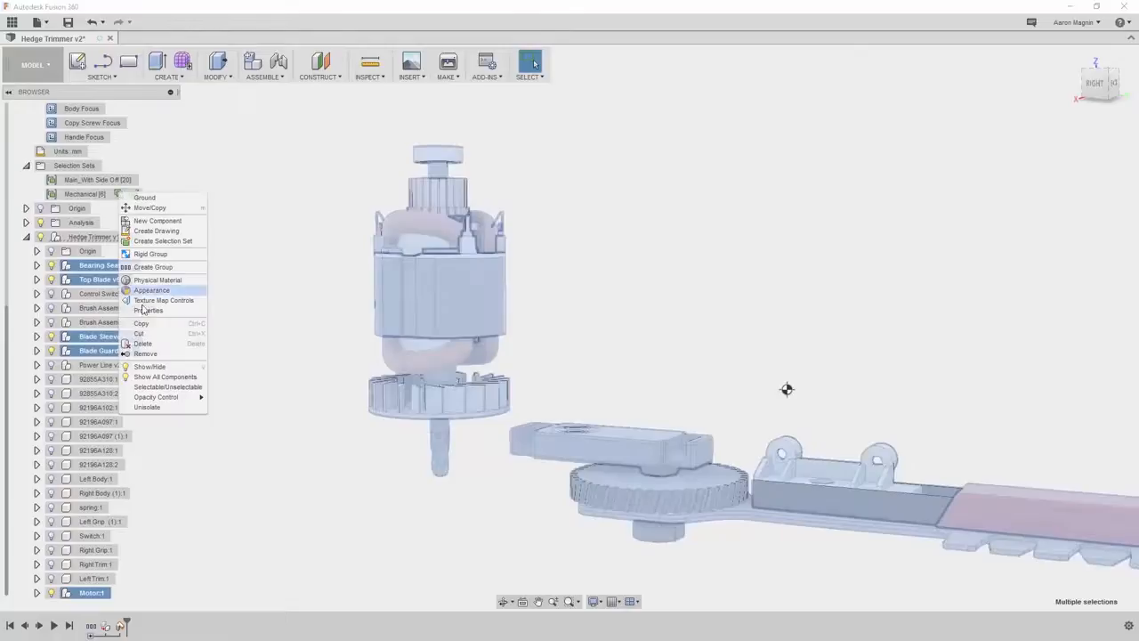
{"action": "left_click", "coordinate": [160, 411]}
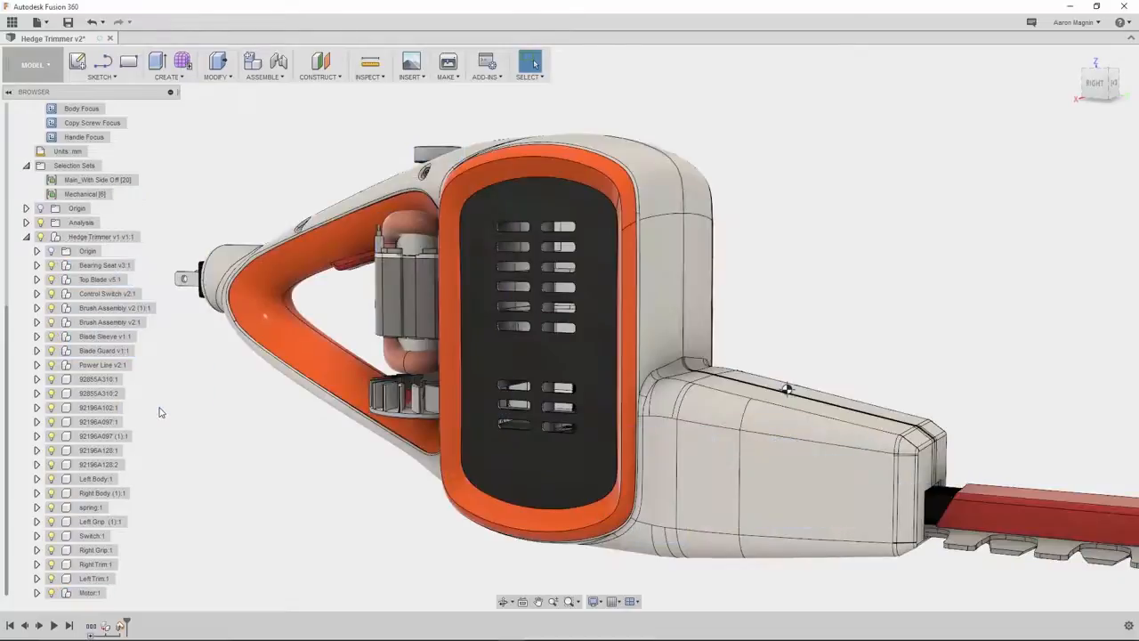
{"action": "right_click", "coordinate": [118, 626]}
{"action": "left_click", "coordinate": [141, 592]}
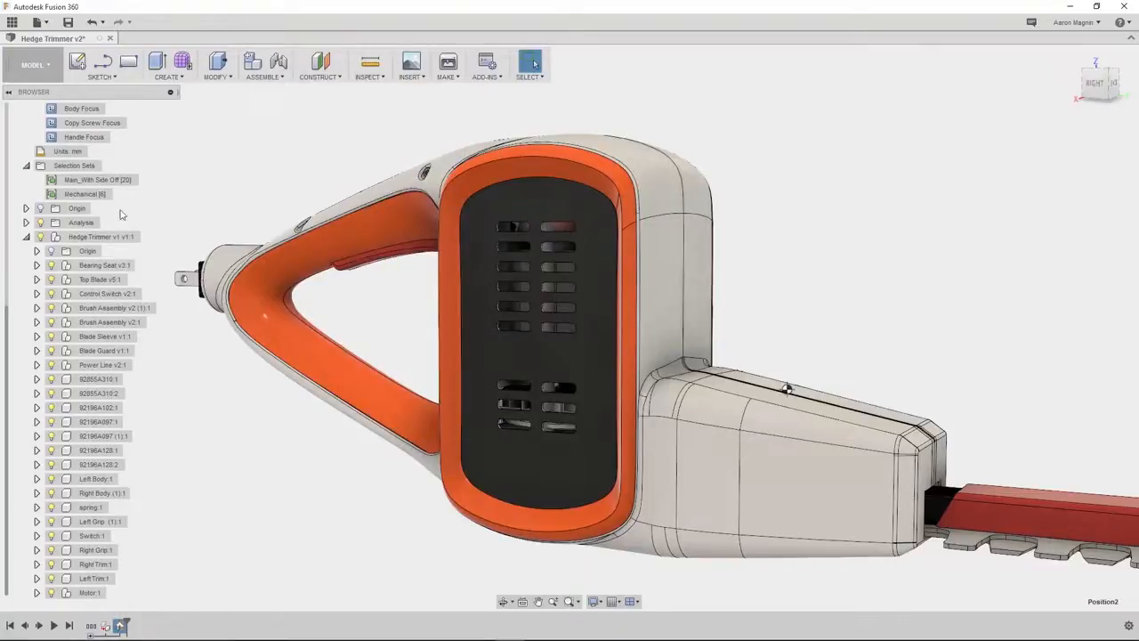
- Isolate the components in the Main_With Side Off selection set
{"action": "left_click", "coordinate": [122, 184]}
{"action": "left_click", "coordinate": [152, 181]}
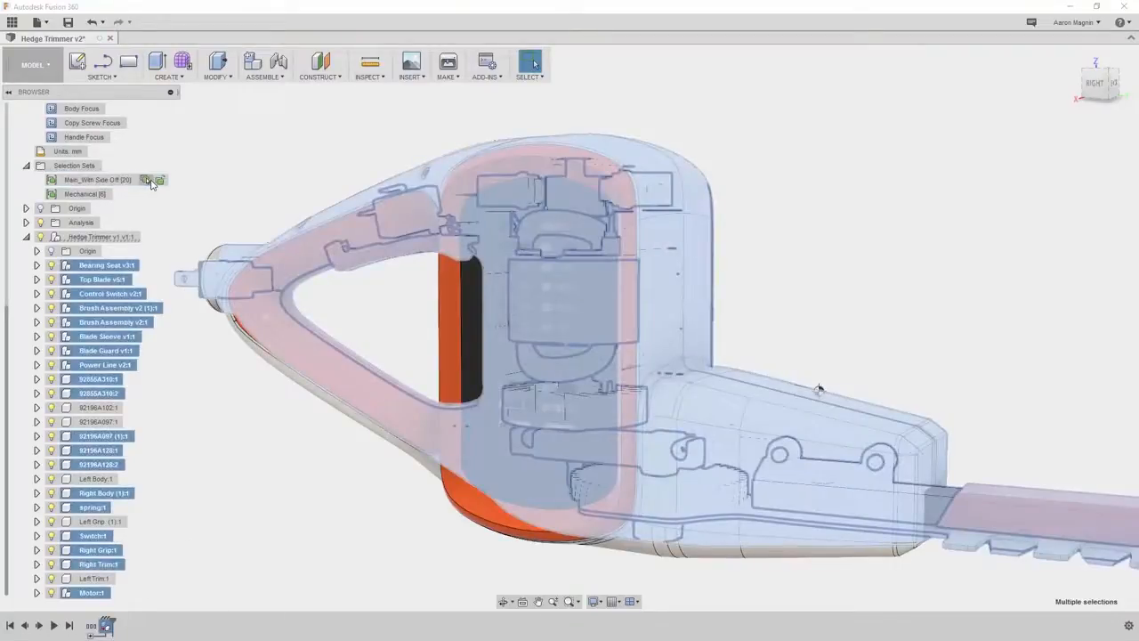
{"action": "right_click", "coordinate": [151, 182]}
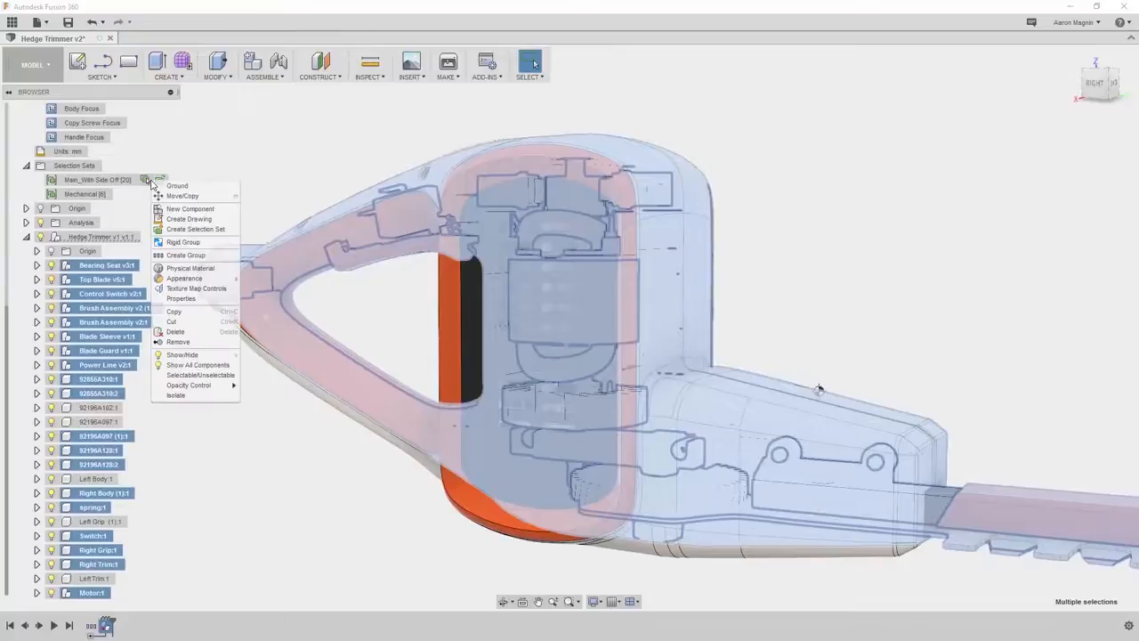
{"action": "left_click", "coordinate": [194, 399]}
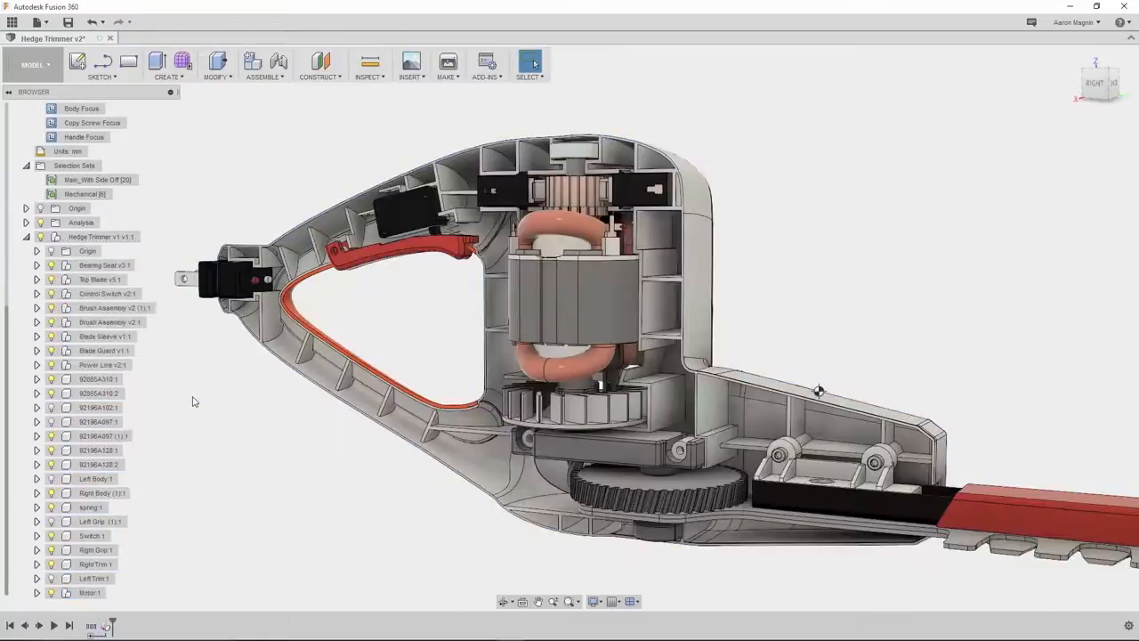
- In the Handle Focus view, rotate the faces of the handle rib nearest the motor -15 degrees about X using Free Move
{"action": "double_click", "coordinate": [91, 138]}
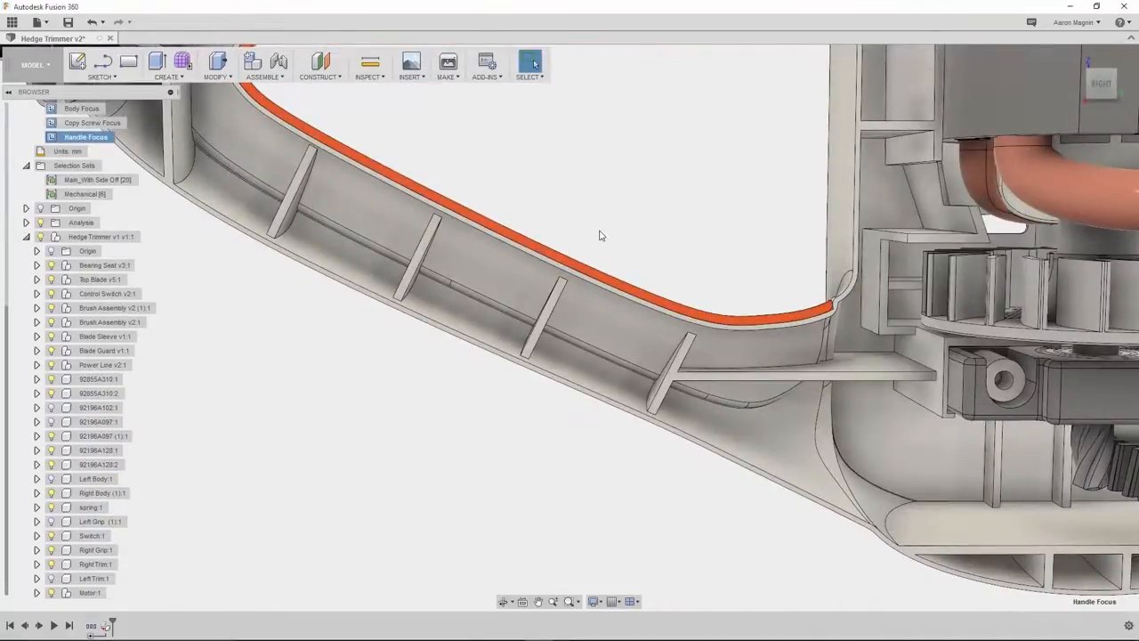
{"action": "left_click_drag", "start_coordinate": [600, 232], "coordinate": [698, 480]}
{"action": "key", "text": "m"}
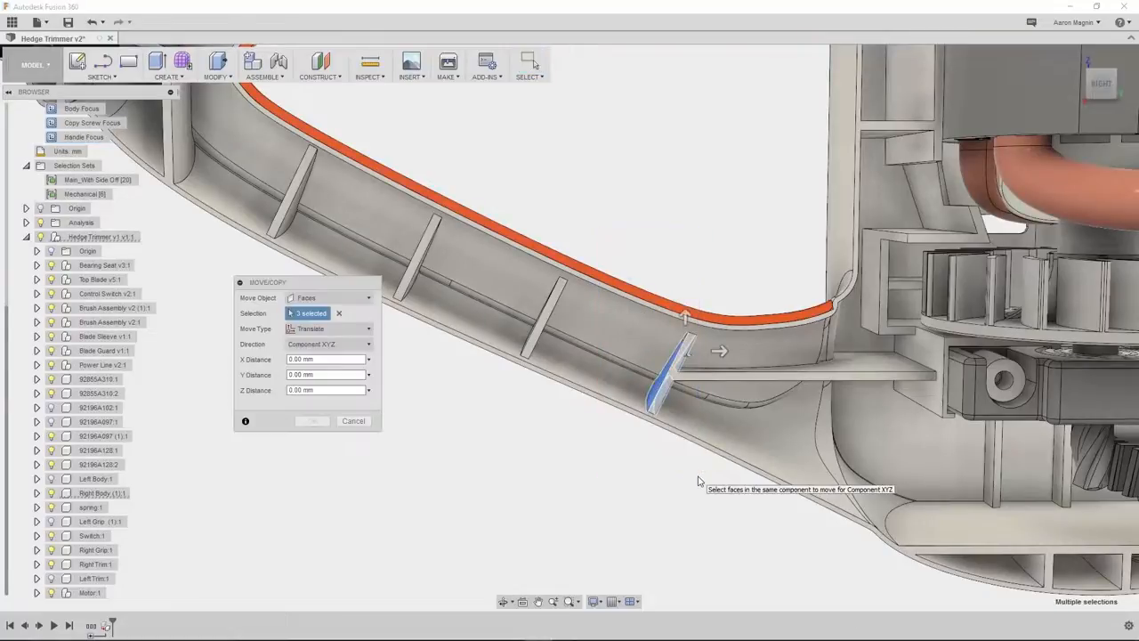
{"action": "left_click", "coordinate": [370, 331]}
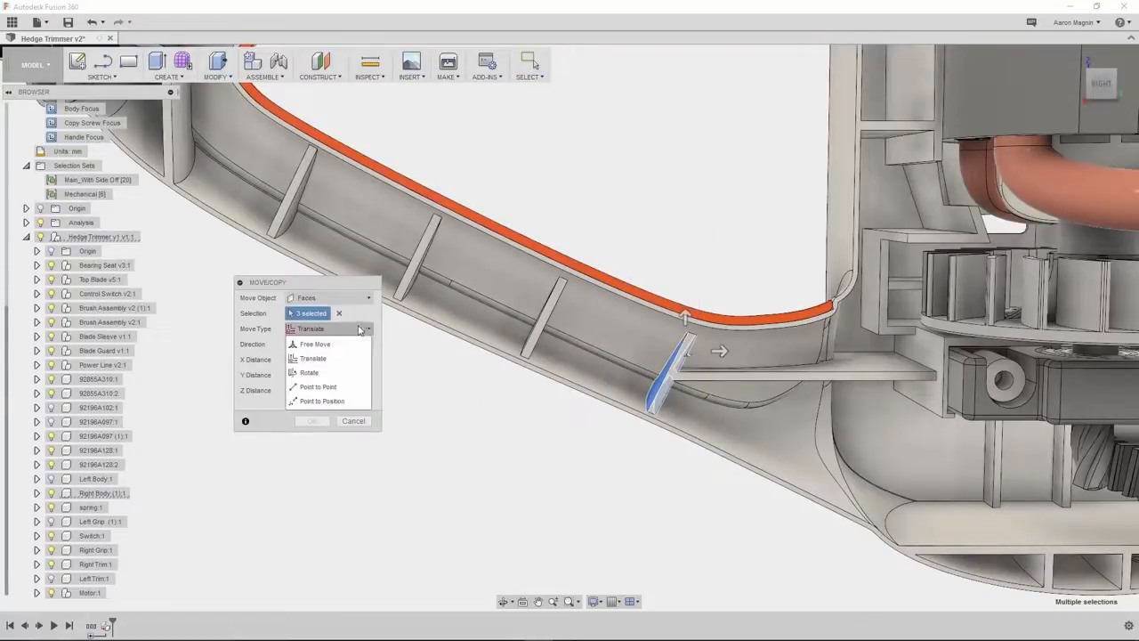
{"action": "left_click", "coordinate": [345, 343]}
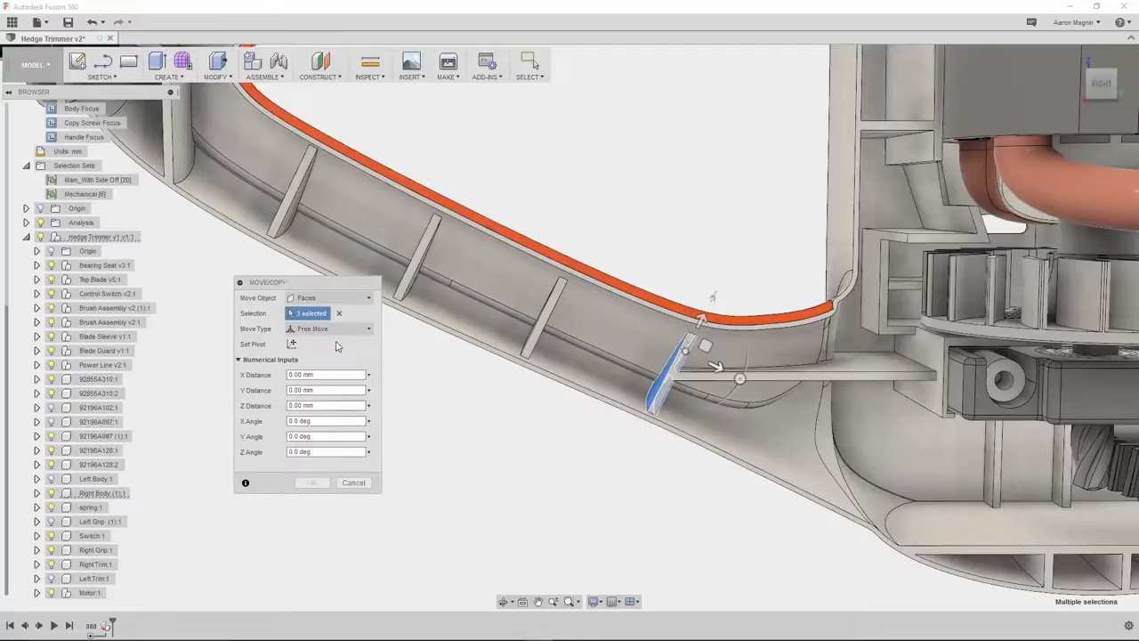
{"action": "left_click", "coordinate": [716, 365]}
{"action": "left_click_drag", "start_coordinate": [715, 365], "coordinate": [755, 367]}
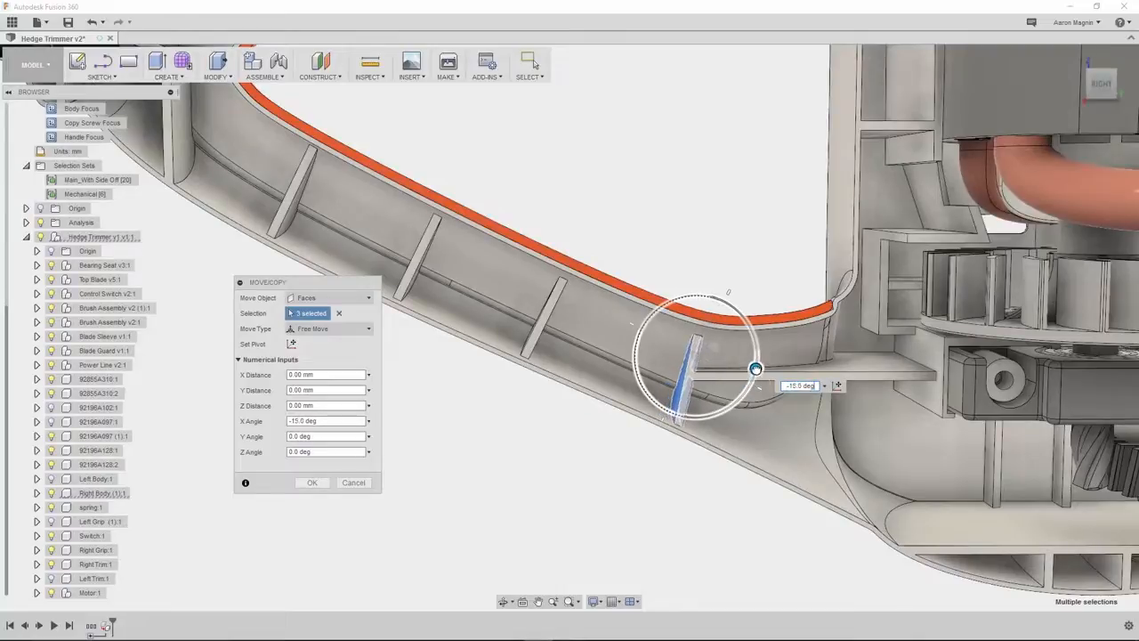
{"action": "left_click", "coordinate": [317, 484]}
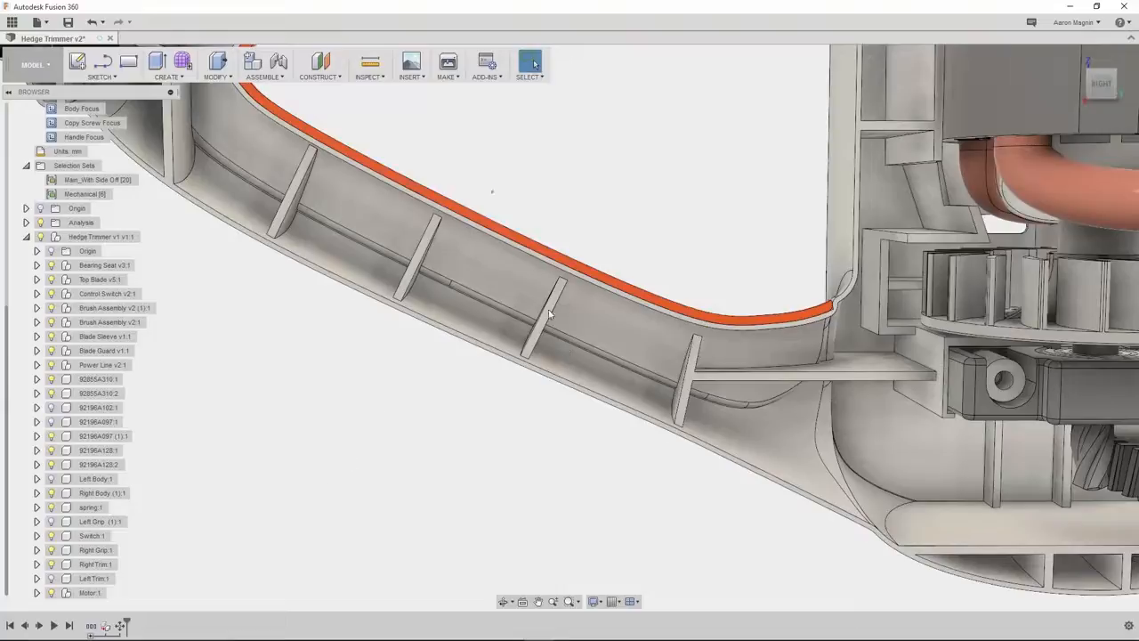
- Move the faces of the next rib along the handle about 11.8 mm in Z, away from the rotated rib
{"action": "left_click_drag", "start_coordinate": [492, 188], "coordinate": [572, 433]}
{"action": "key", "text": "m"}
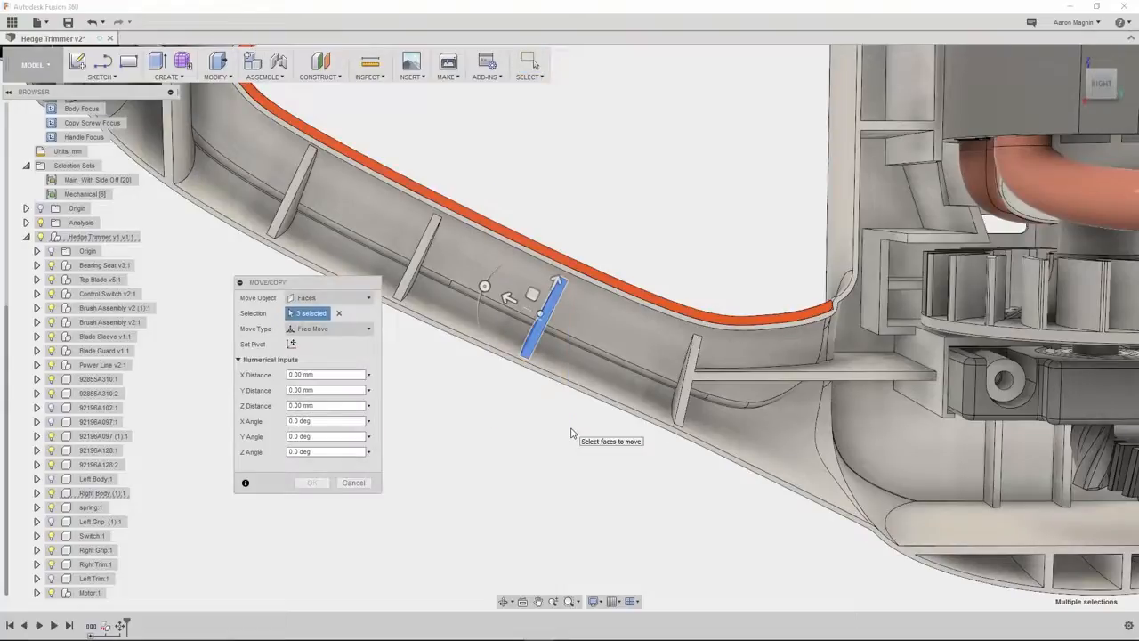
{"action": "left_click_drag", "start_coordinate": [509, 298], "coordinate": [445, 258]}
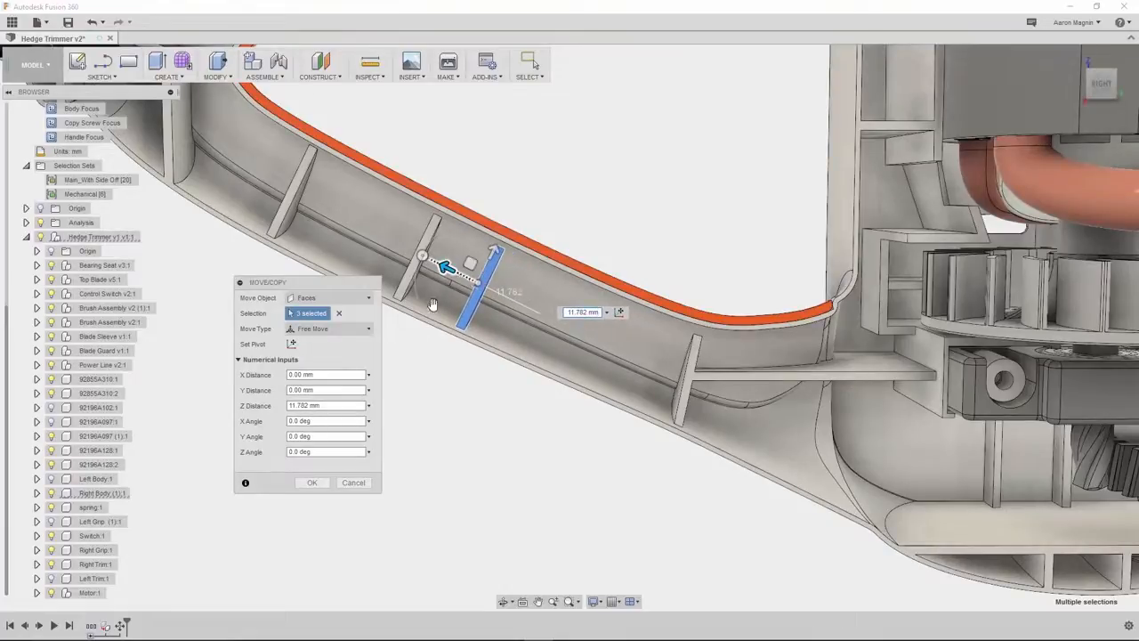
{"action": "left_click", "coordinate": [318, 484]}
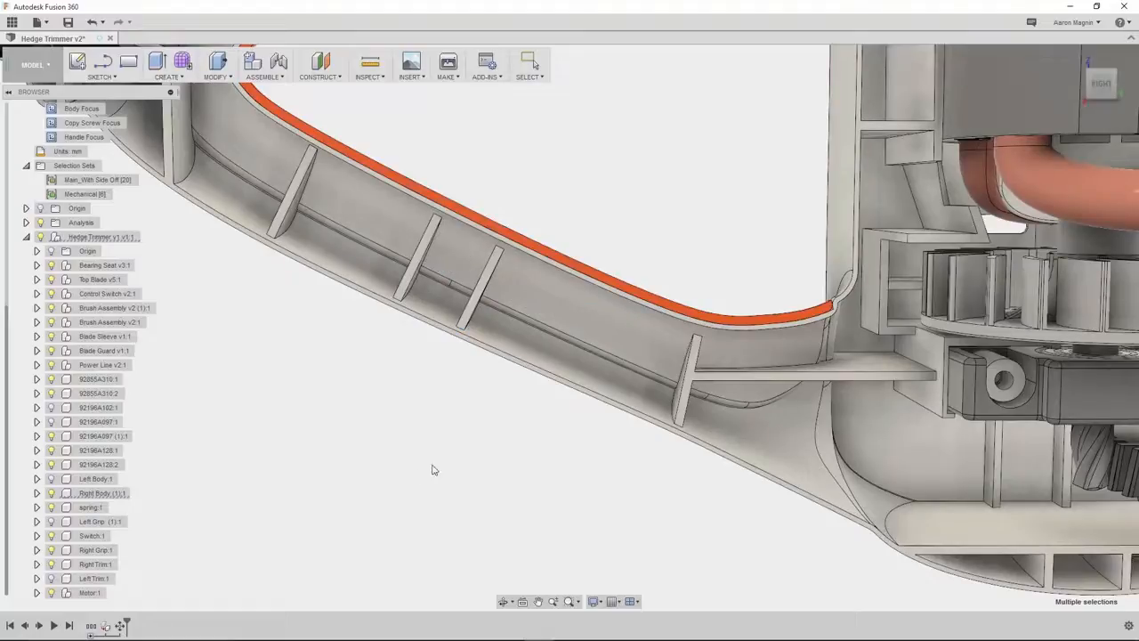
{"action": "key", "text": "Escape"}
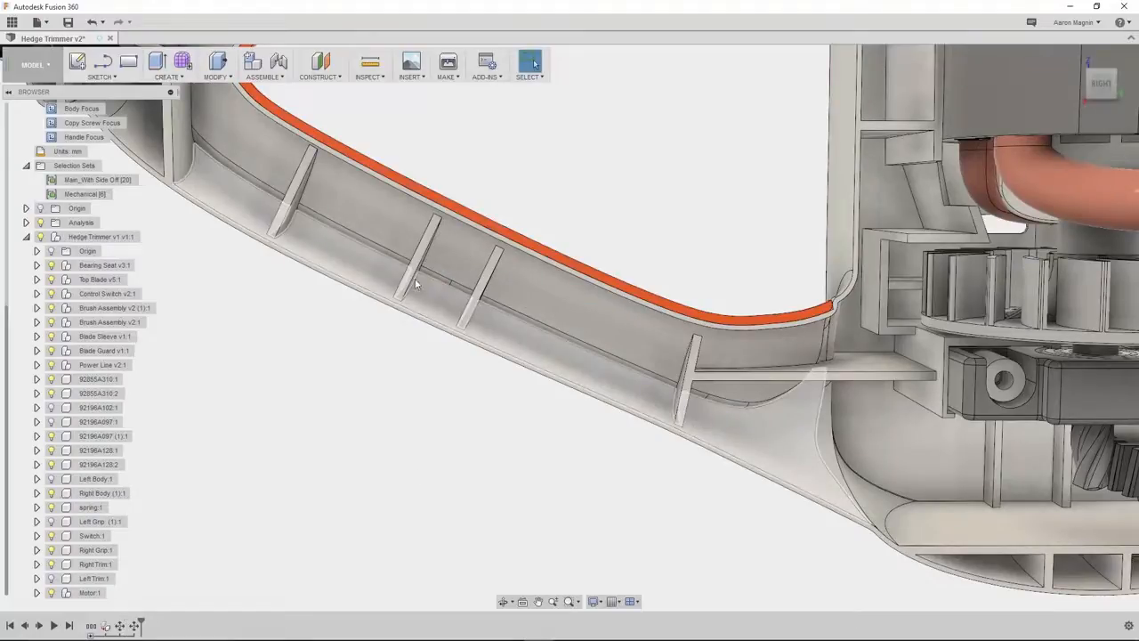
- Convert the handle face between the two ribs nearest the motor to a T-Spline with 4 by 10 faces, shift it slightly and finish the form
{"action": "left_click", "coordinate": [183, 61]}
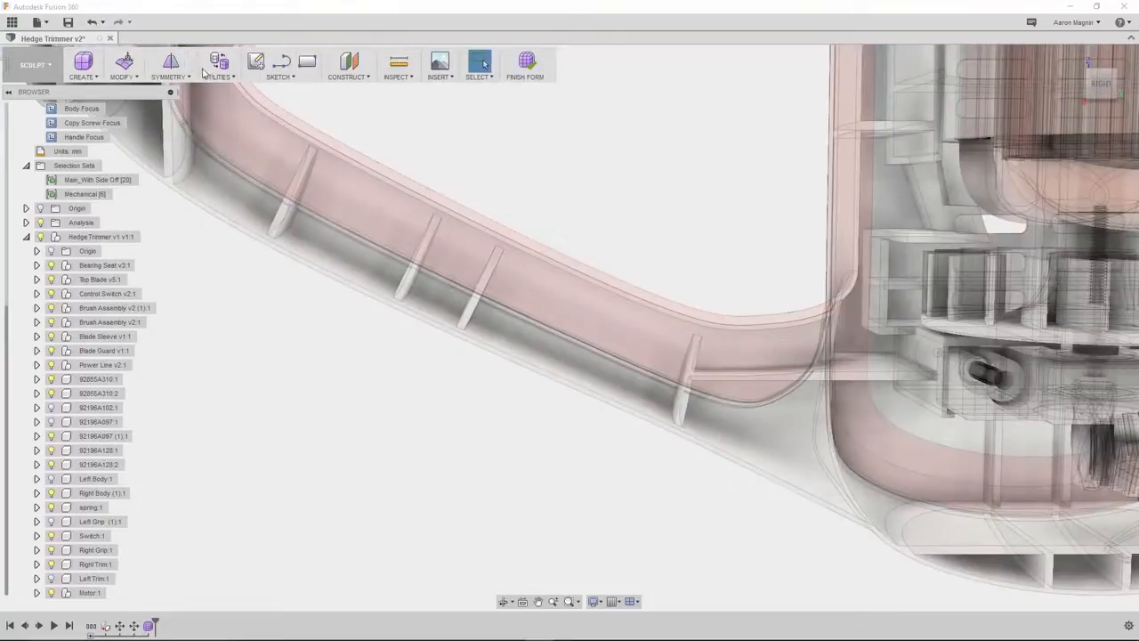
{"action": "left_click", "coordinate": [214, 77]}
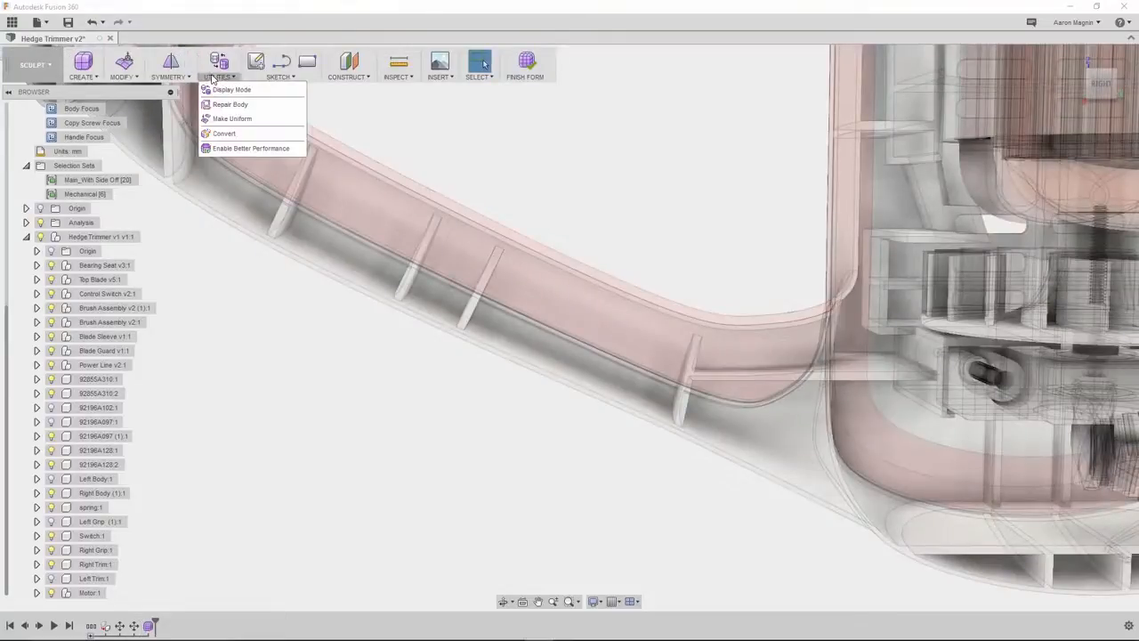
{"action": "left_click", "coordinate": [224, 133]}
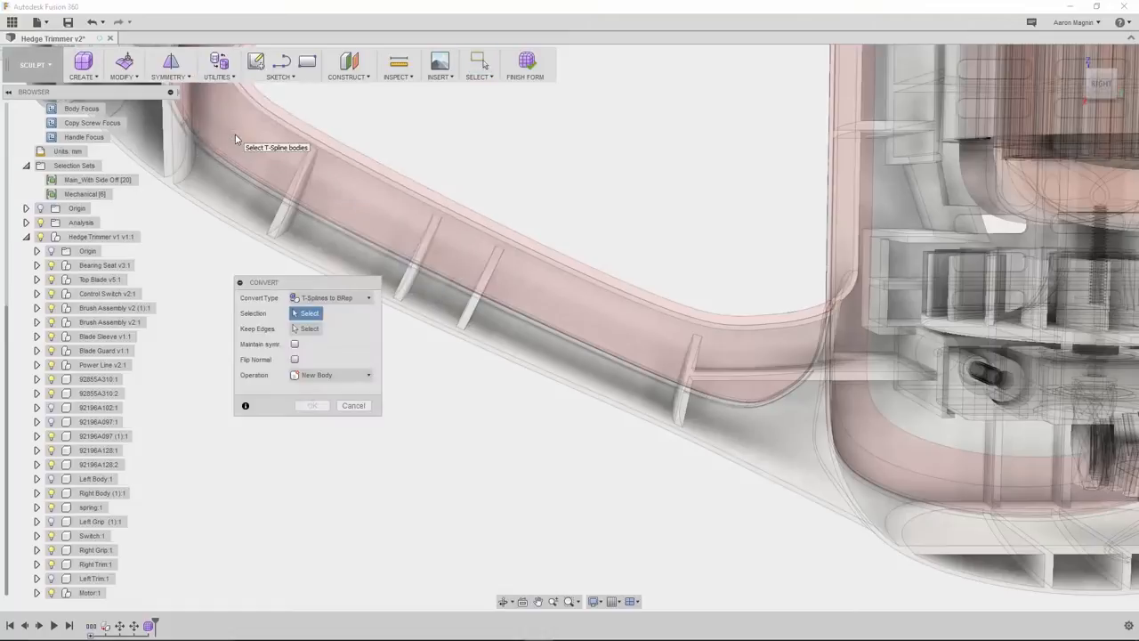
{"action": "left_click", "coordinate": [332, 299]}
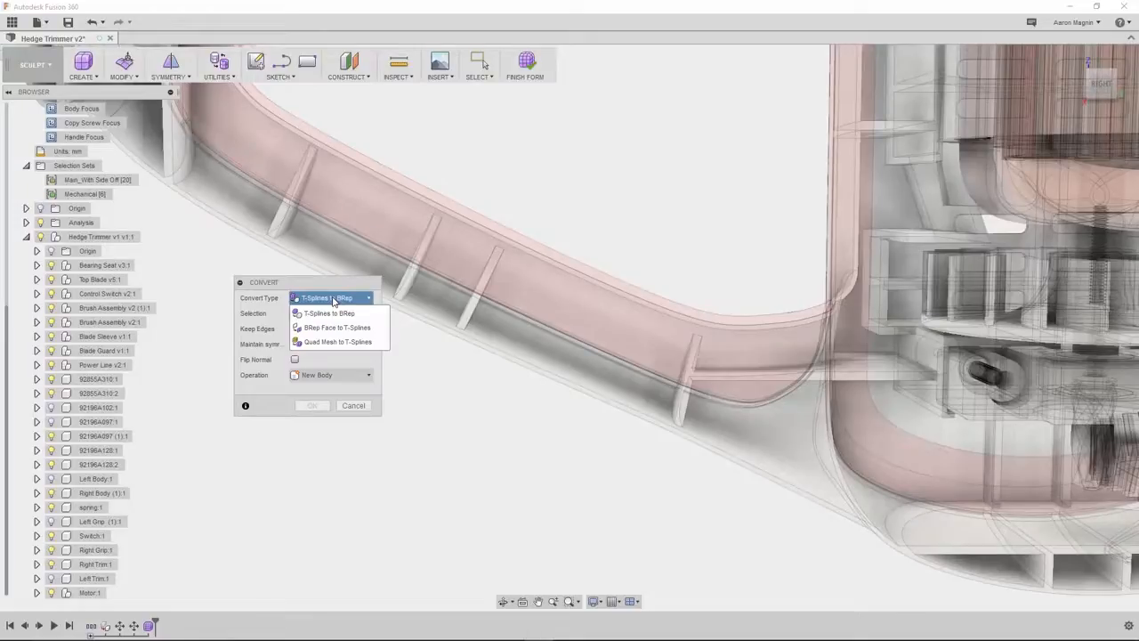
{"action": "left_click", "coordinate": [337, 327]}
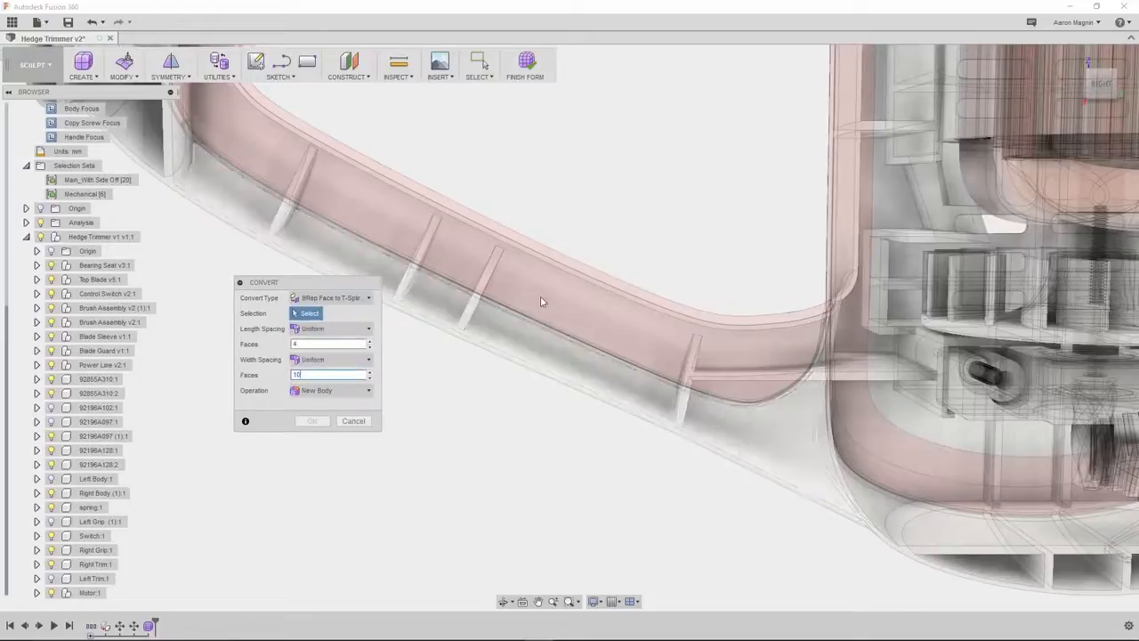
{"action": "left_click", "coordinate": [540, 296]}
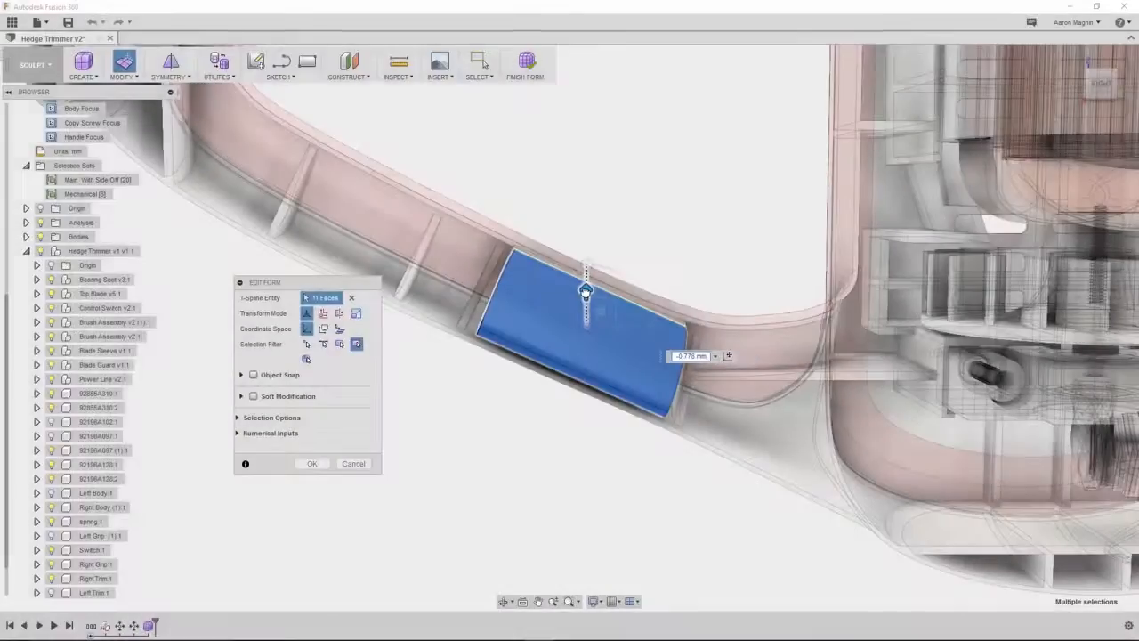
{"action": "left_click", "coordinate": [315, 464]}
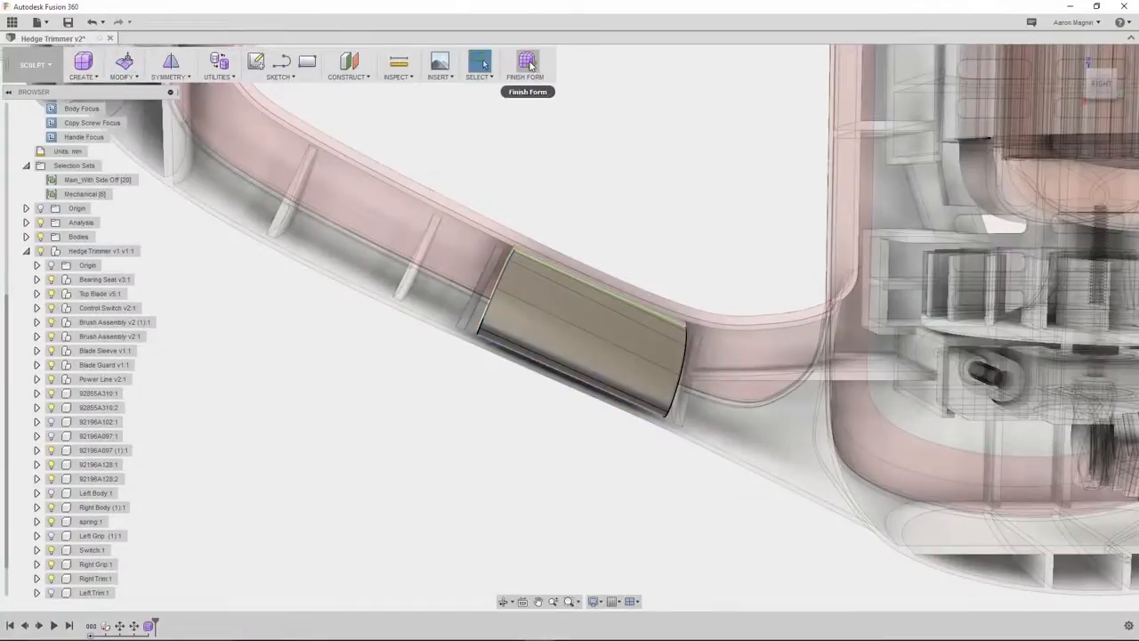
{"action": "left_click", "coordinate": [525, 62]}
- Patch both open ends of the converted surface body inside the handle as new bodies with connected continuity
{"action": "middle_click_drag", "start_coordinate": [529, 411], "coordinate": [555, 425], "text": "shift"}
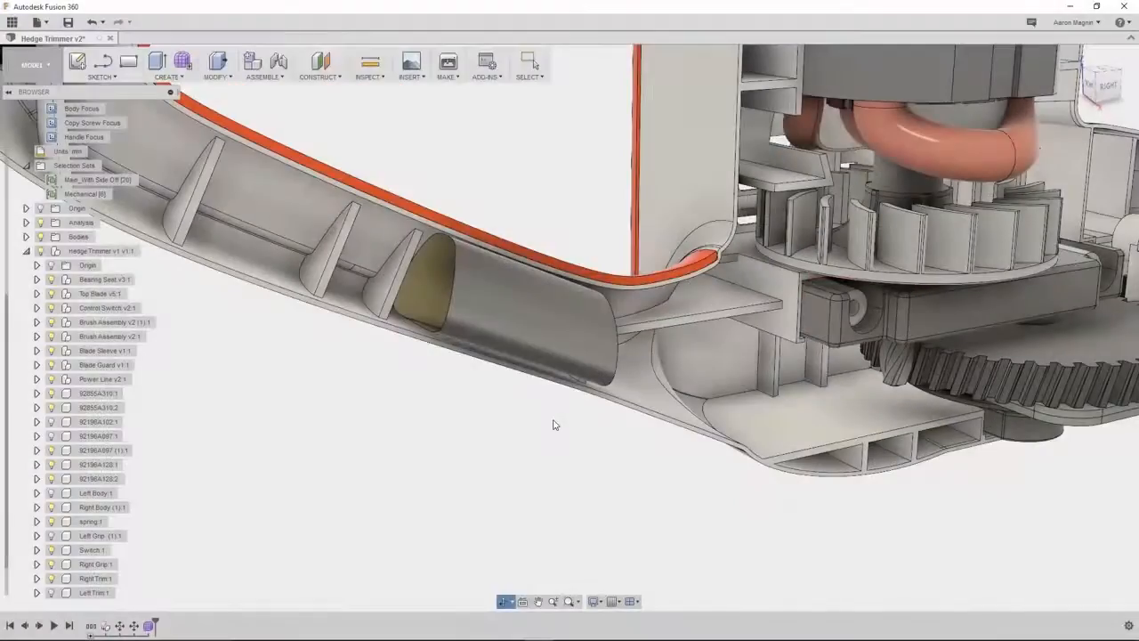
{"action": "left_click", "coordinate": [164, 65]}
{"action": "left_click", "coordinate": [445, 283]}
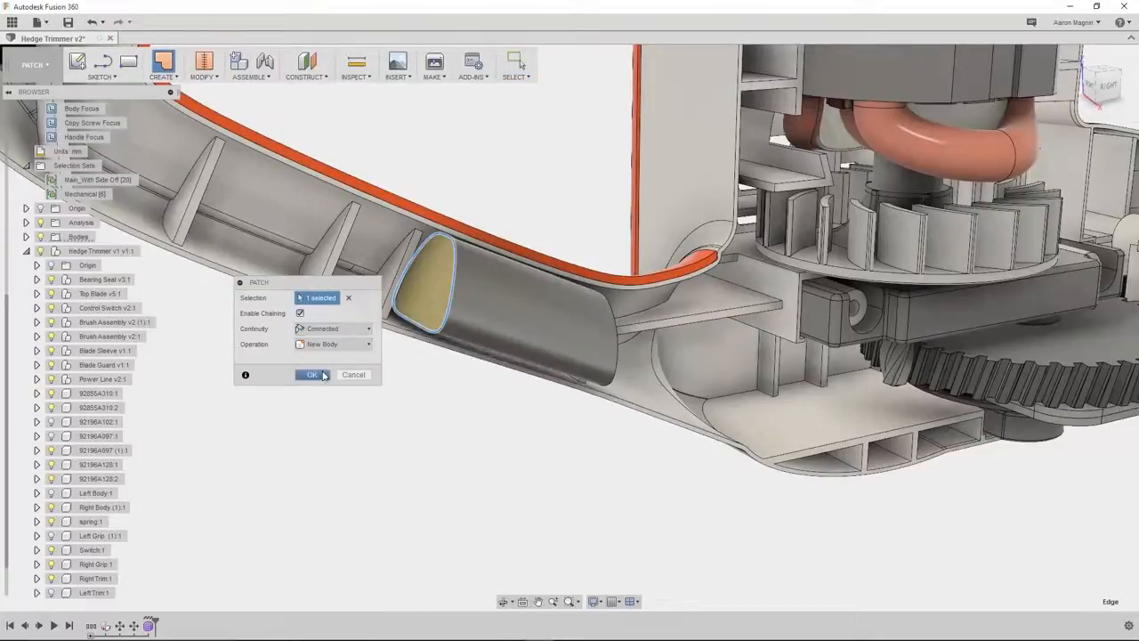
{"action": "left_click", "coordinate": [313, 374]}
{"action": "right_click", "coordinate": [473, 451]}
{"action": "left_click", "coordinate": [472, 417]}
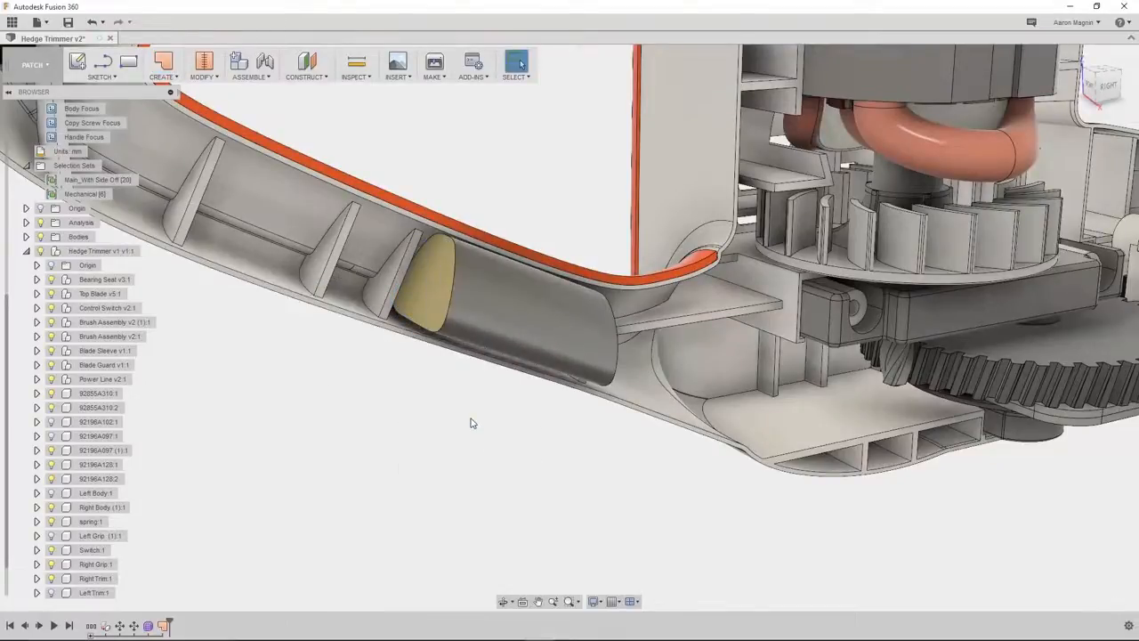
{"action": "left_click", "coordinate": [614, 356]}
{"action": "left_click", "coordinate": [313, 375]}
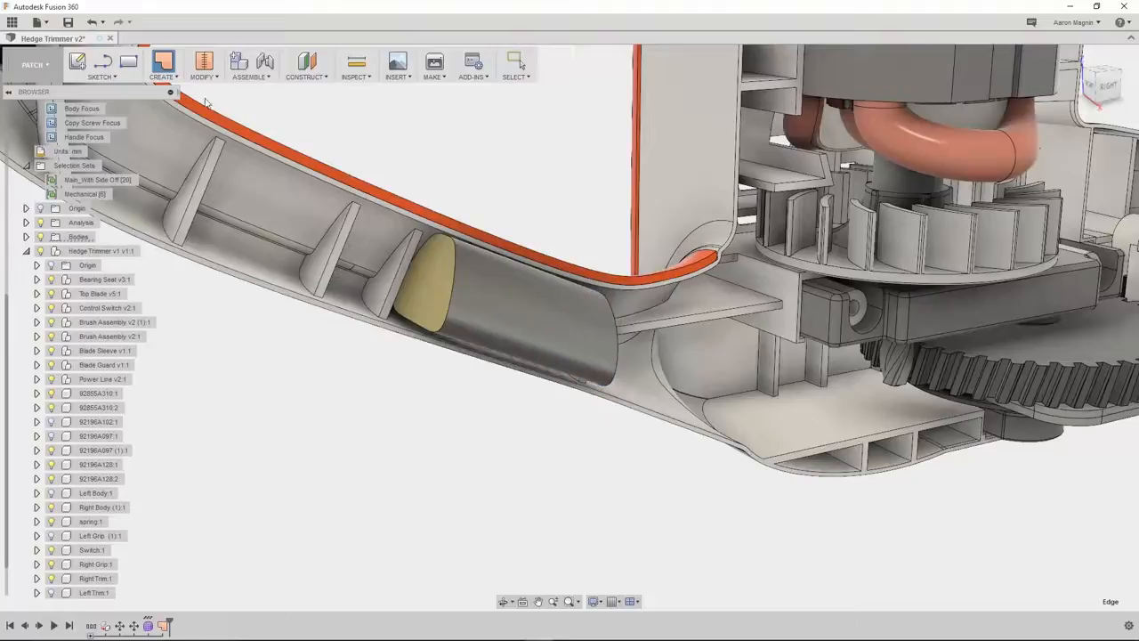
- Stitch the converted surface and its two end patches into a new solid body with a 1.00 mm tolerance
{"action": "left_click", "coordinate": [204, 63]}
{"action": "left_click", "coordinate": [456, 303]}
{"action": "left_click", "coordinate": [434, 297]}
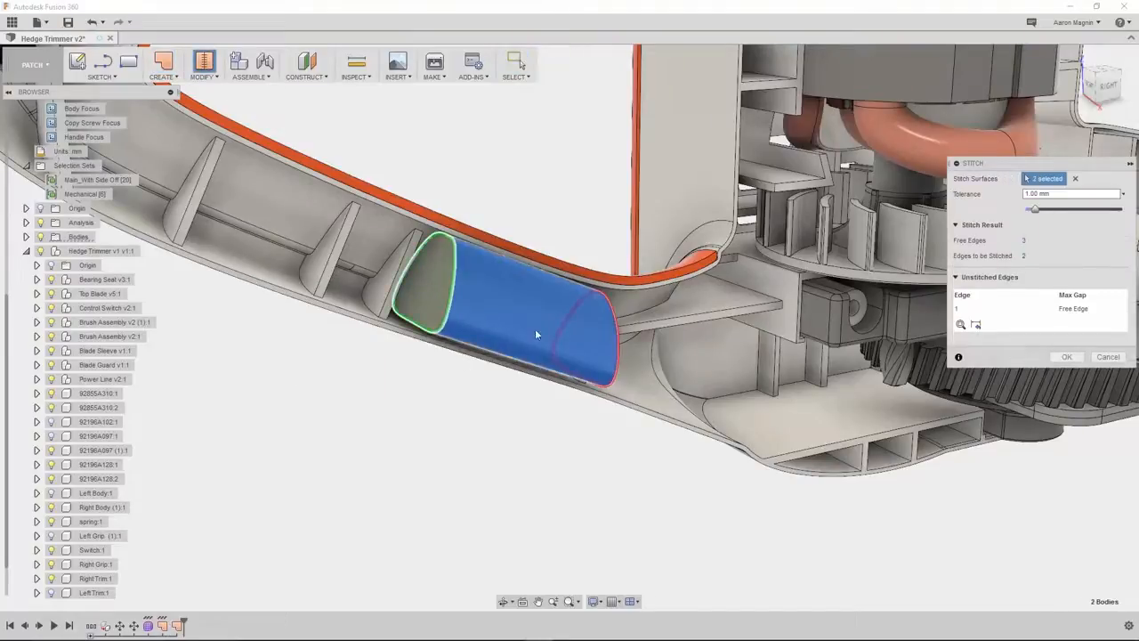
{"action": "left_click", "coordinate": [582, 346]}
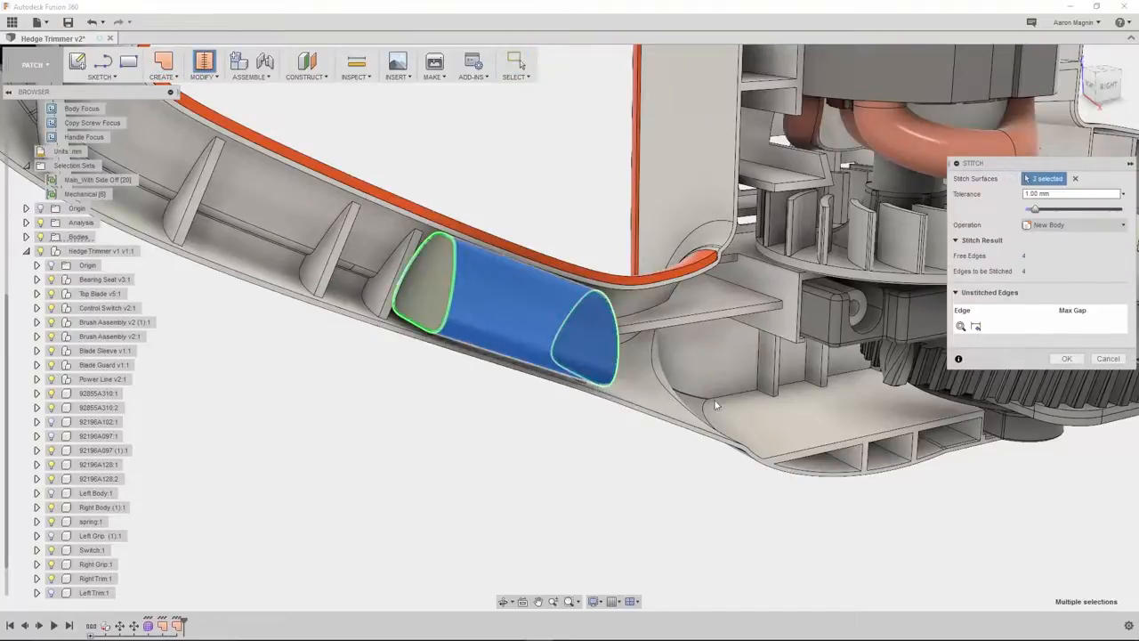
{"action": "left_click", "coordinate": [1066, 358]}
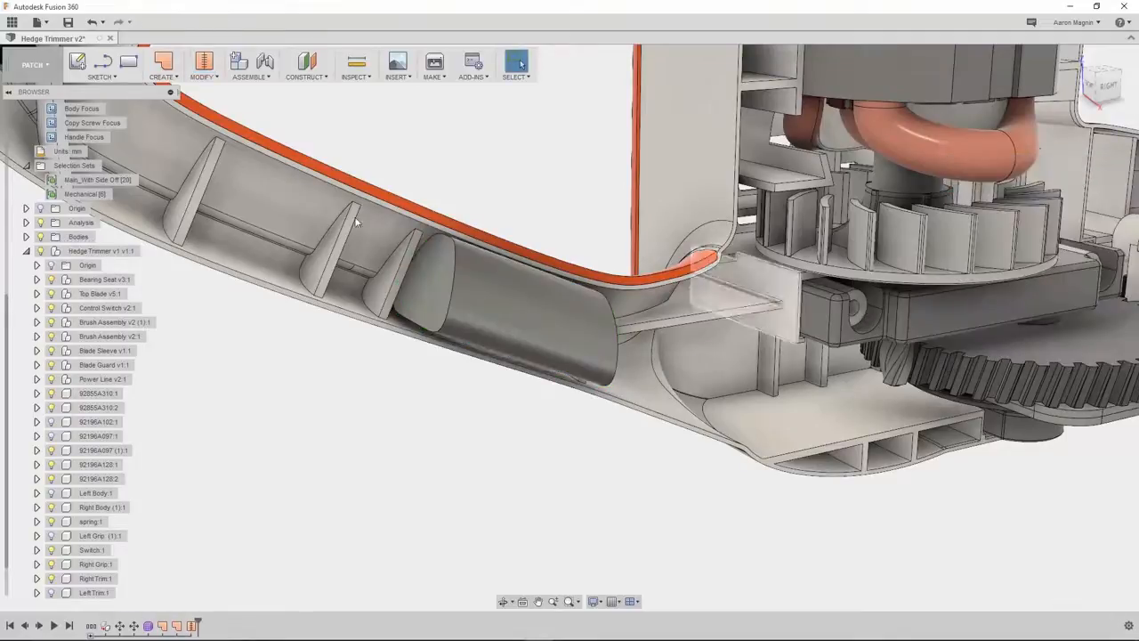
- Create a component from the stitched body in the handle
{"action": "left_click", "coordinate": [26, 236]}
{"action": "right_click", "coordinate": [91, 252]}
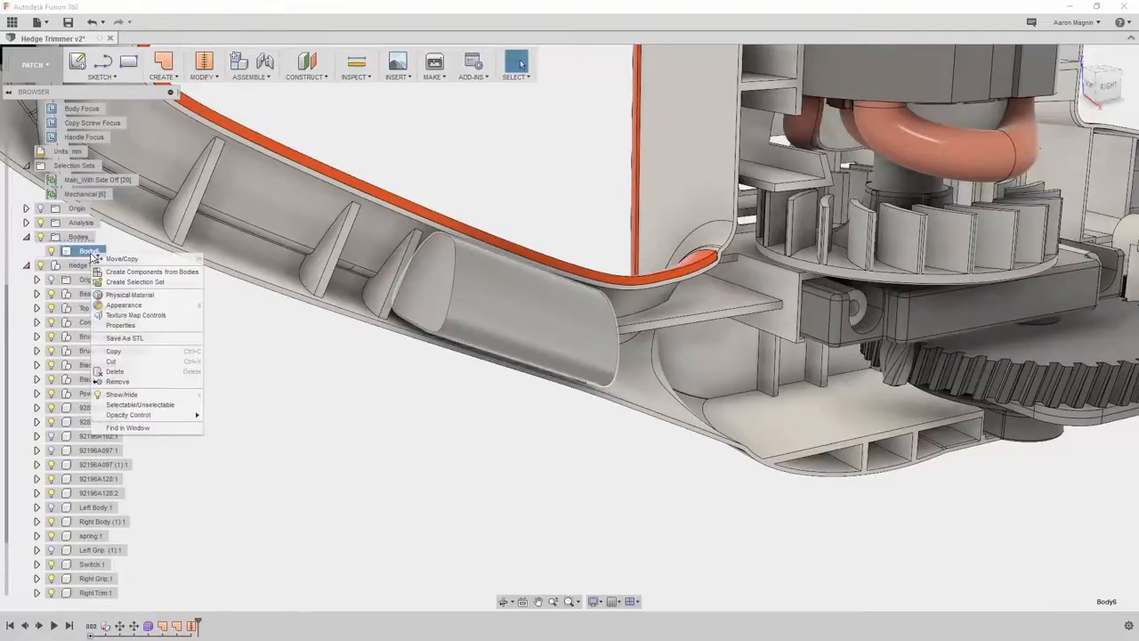
{"action": "left_click", "coordinate": [142, 272]}
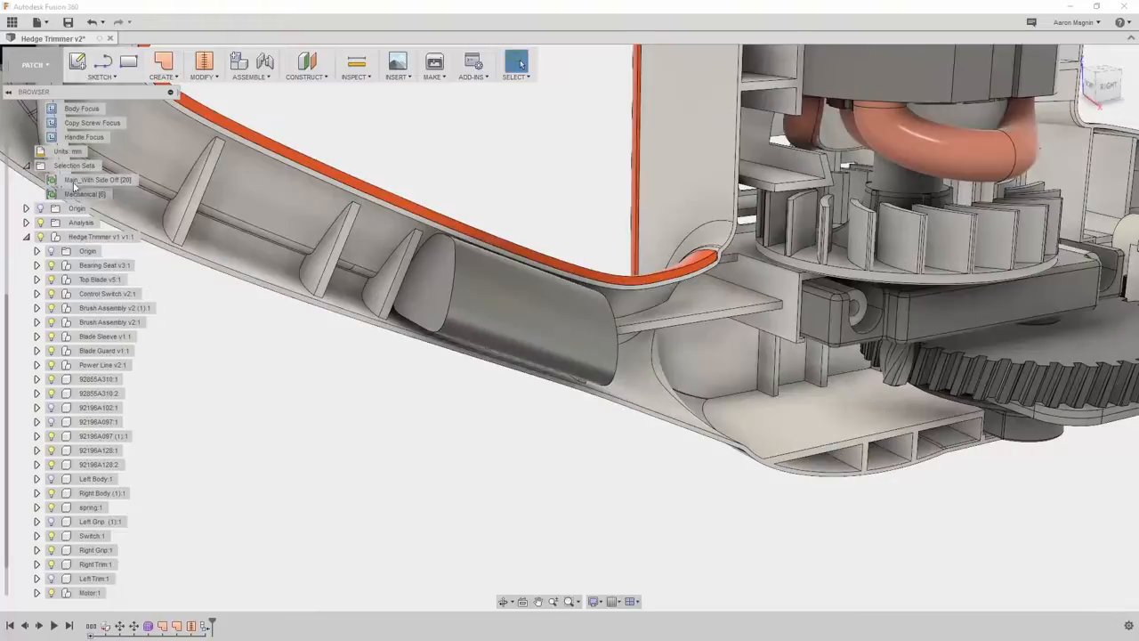
- In the Copy Screw Focus view of the Model workspace, measure the distance between the two screw bosses' circular edges with snap points off
{"action": "double_click", "coordinate": [82, 108]}
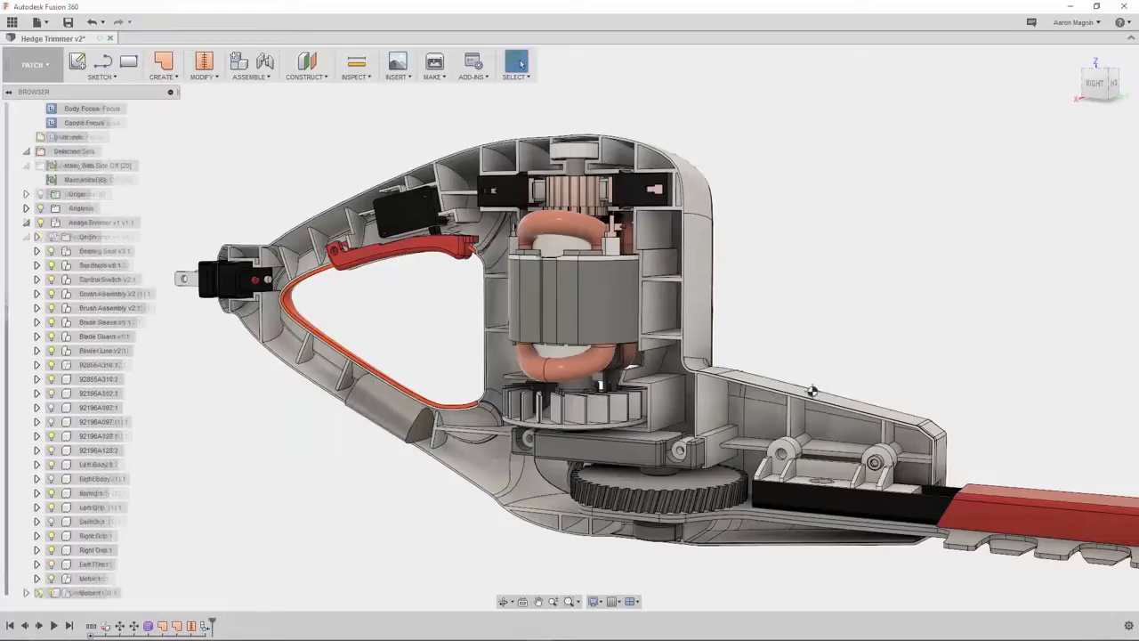
{"action": "scroll", "coordinate": [125, 323], "scroll_direction": "up", "scroll_amount": 3}
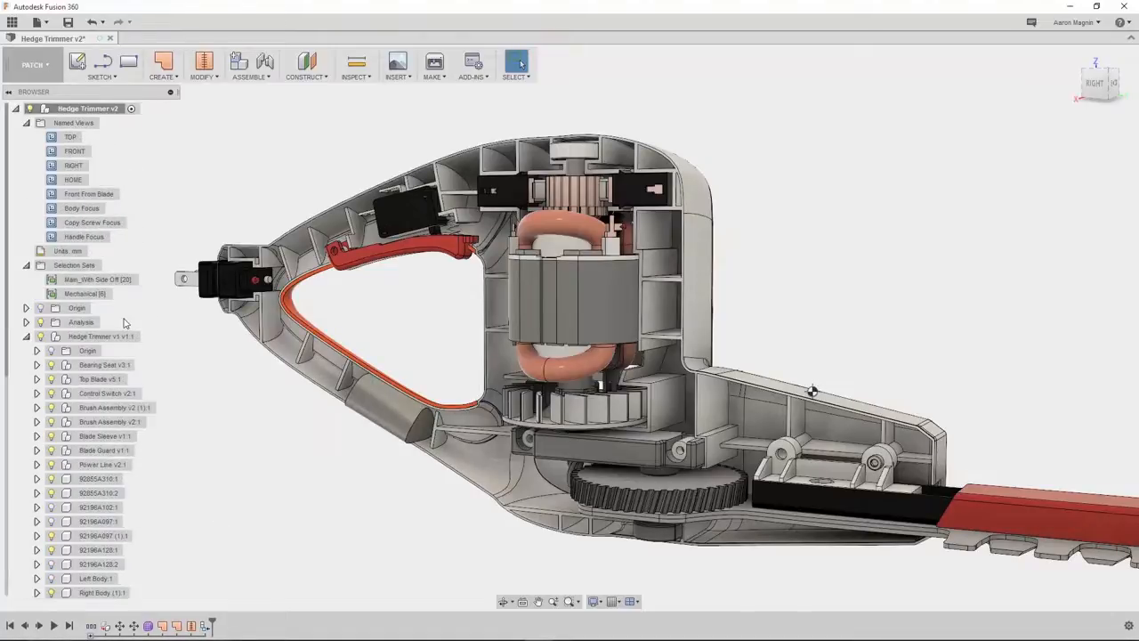
{"action": "double_click", "coordinate": [98, 223]}
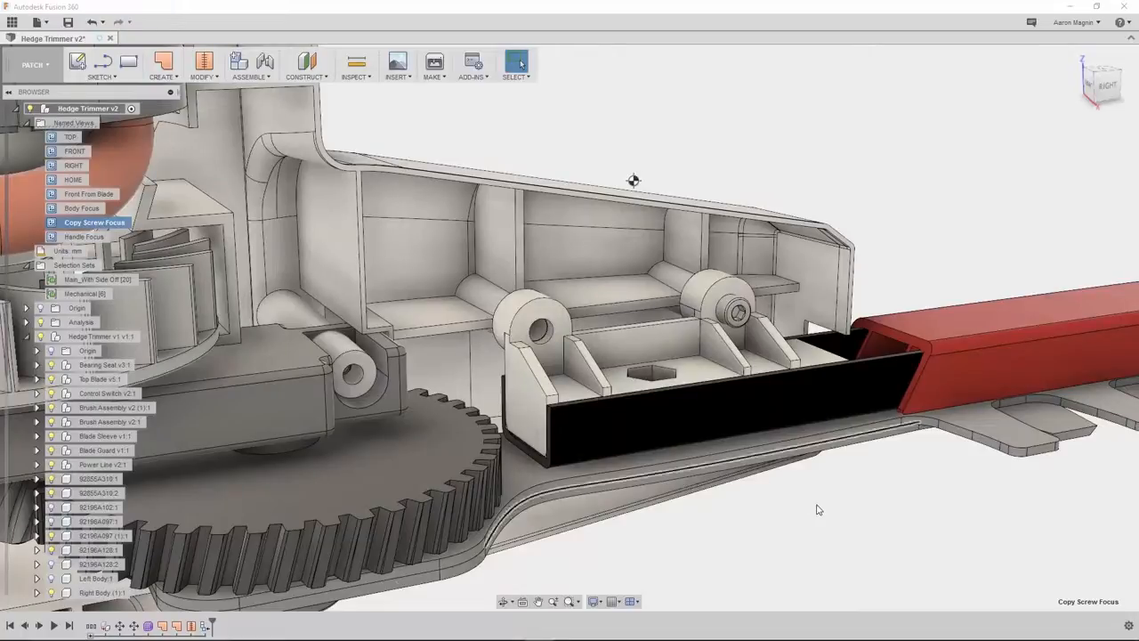
{"action": "key", "text": "ctrl+["}
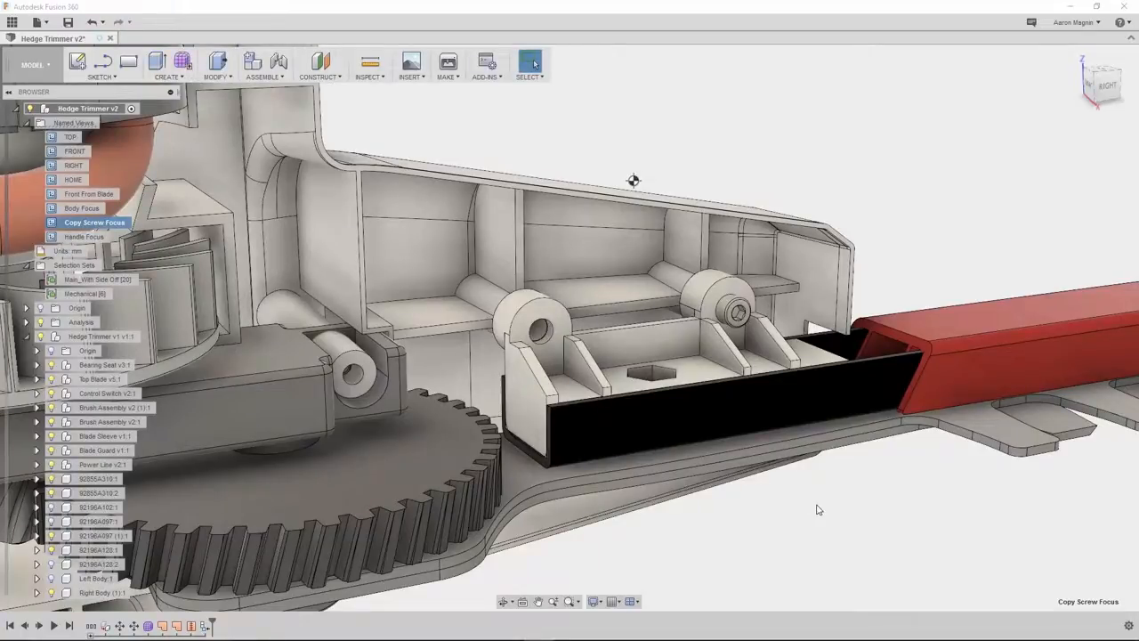
{"action": "key", "text": "i"}
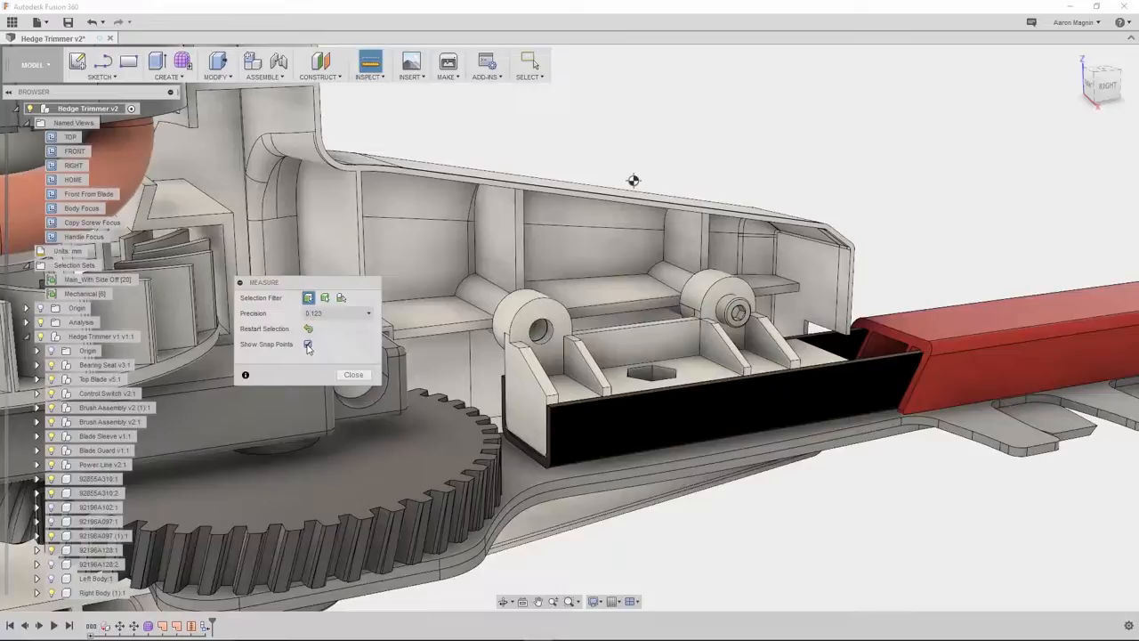
{"action": "left_click", "coordinate": [725, 285]}
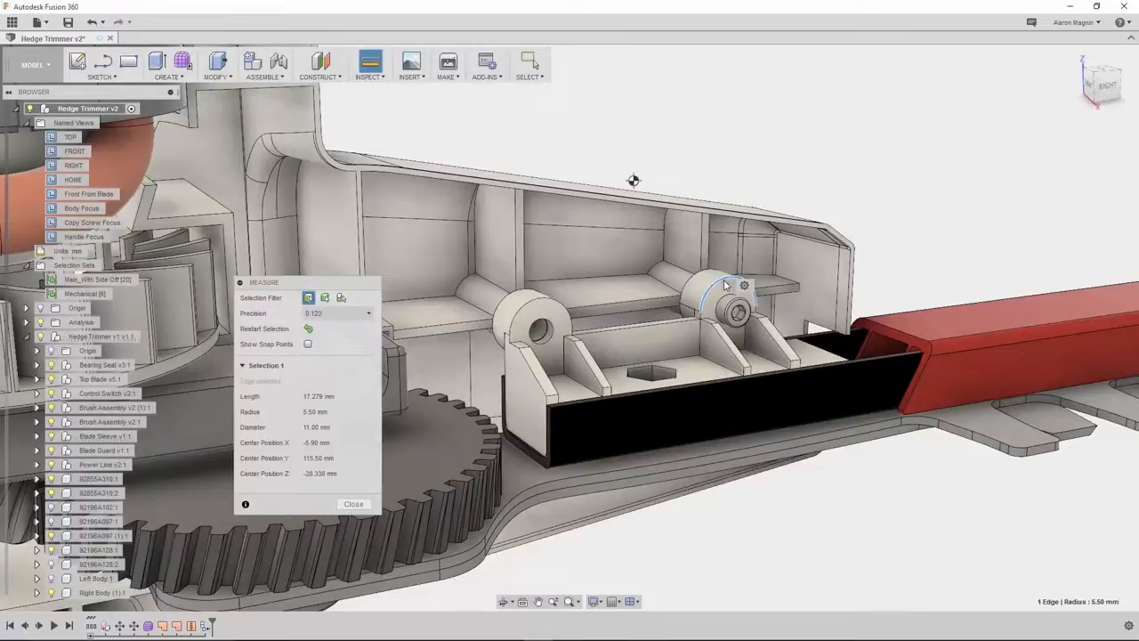
{"action": "left_click", "coordinate": [562, 308]}
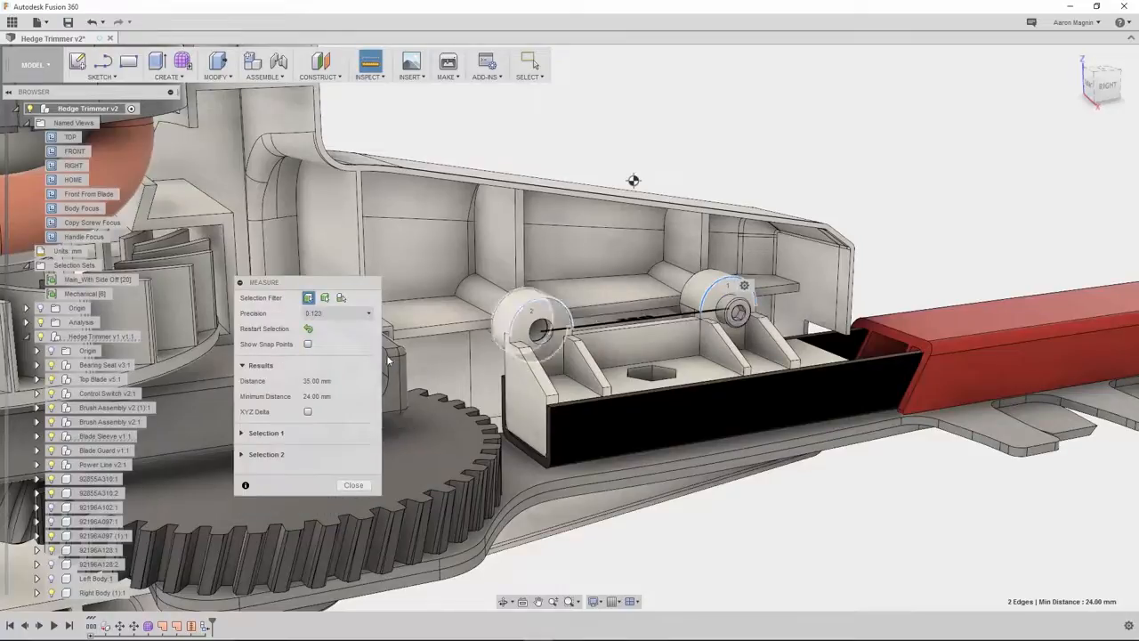
{"action": "left_click", "coordinate": [351, 483]}
- Copy the screw component to the empty boss by translating it -35 mm in Y with Create Copy enabled
{"action": "key", "text": "m"}
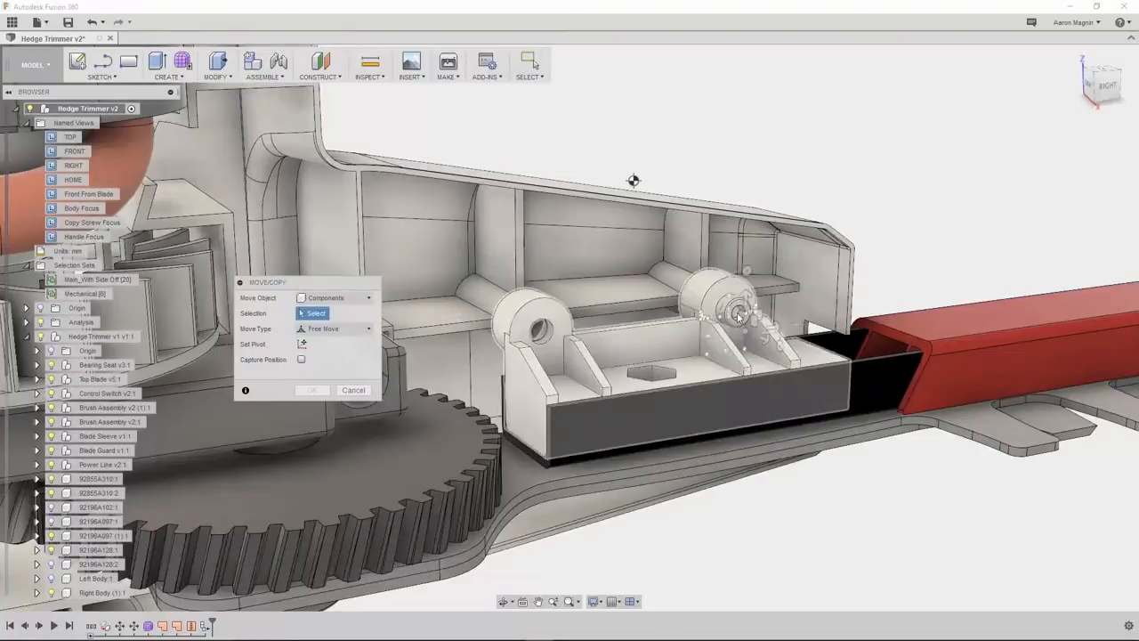
{"action": "left_click", "coordinate": [739, 316]}
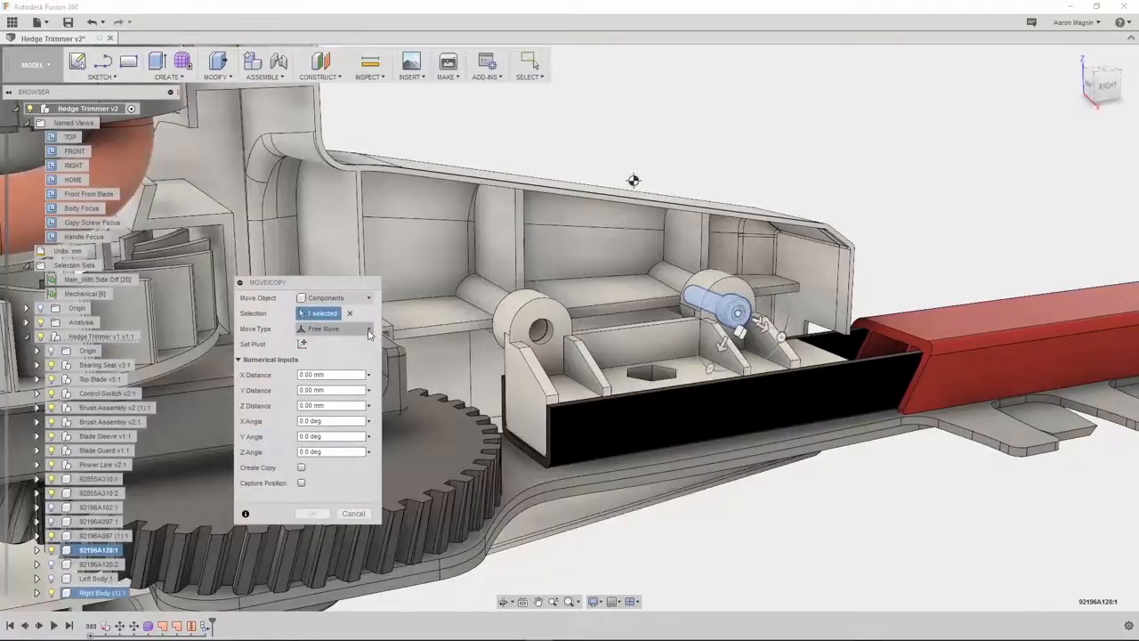
{"action": "left_click", "coordinate": [365, 330]}
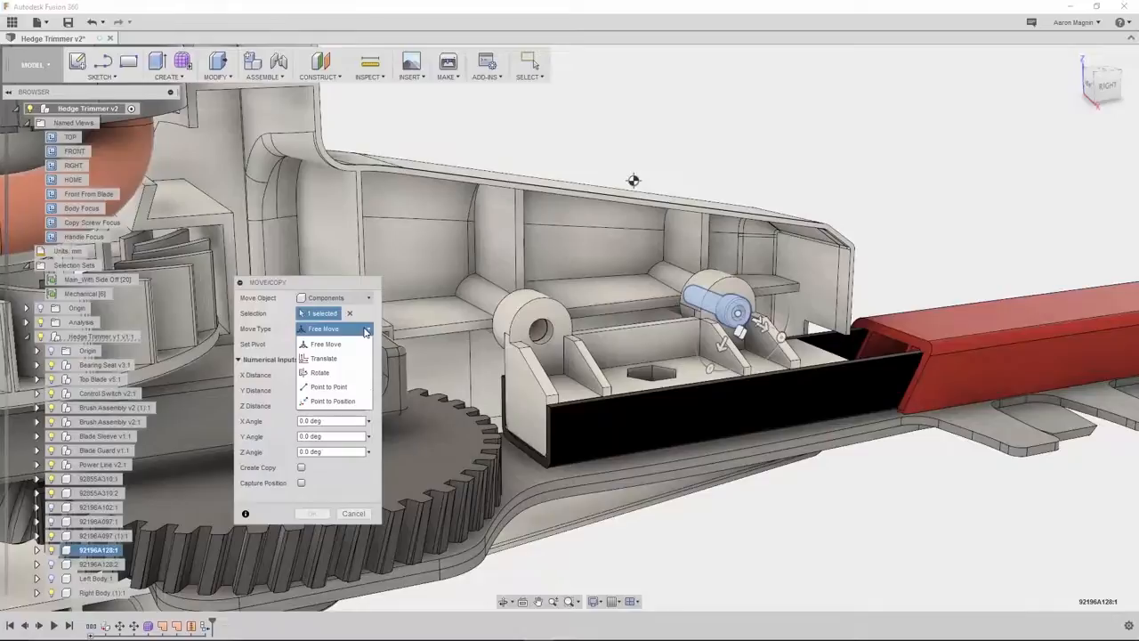
{"action": "left_click", "coordinate": [354, 360]}
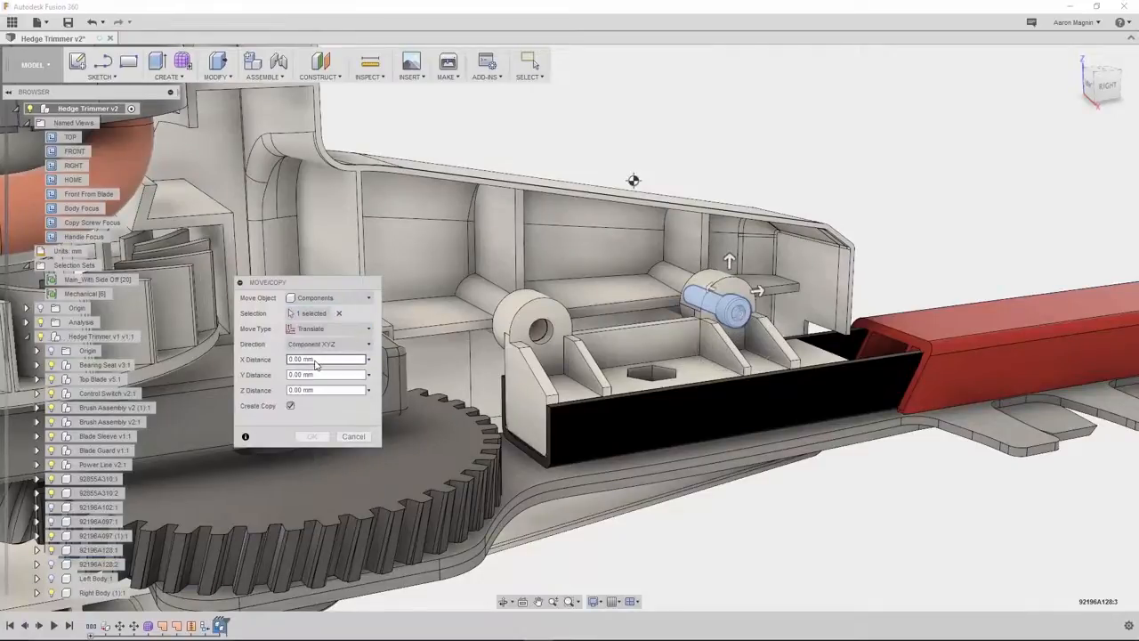
{"action": "left_click", "coordinate": [291, 406]}
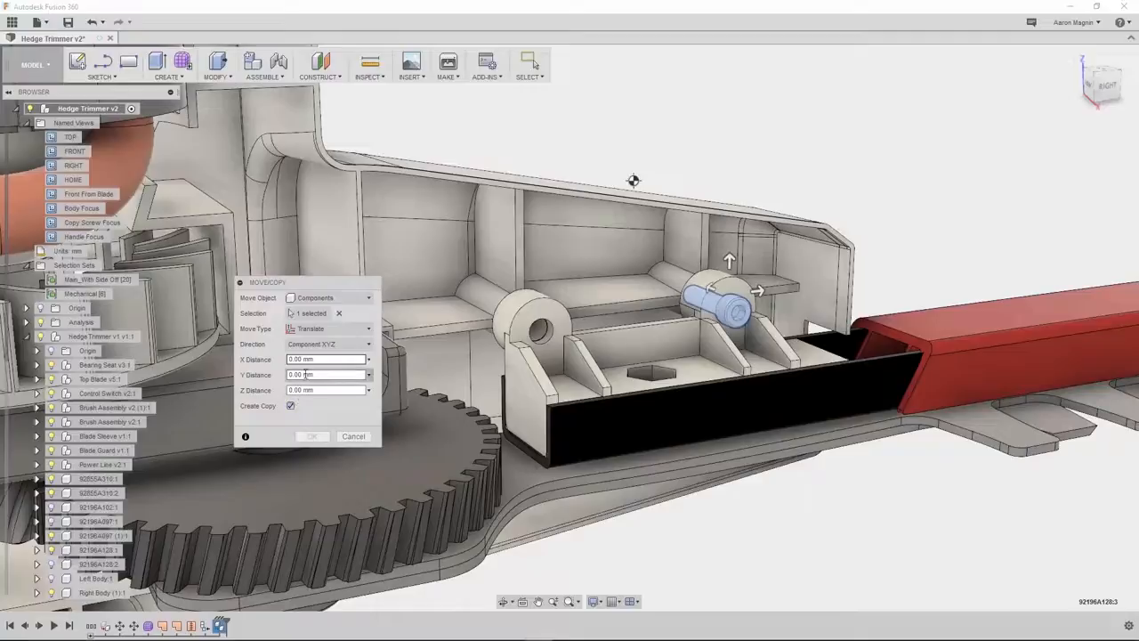
{"action": "left_click_drag", "start_coordinate": [304, 374], "coordinate": [269, 365]}
{"action": "type", "text": "-35"}
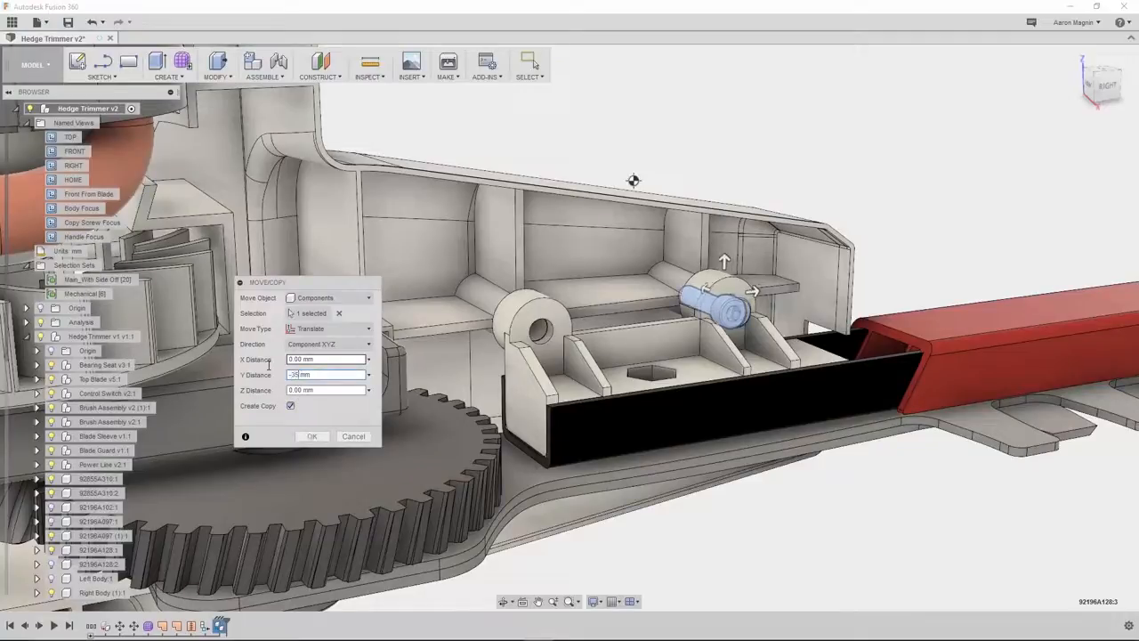
{"action": "key", "text": "Return"}
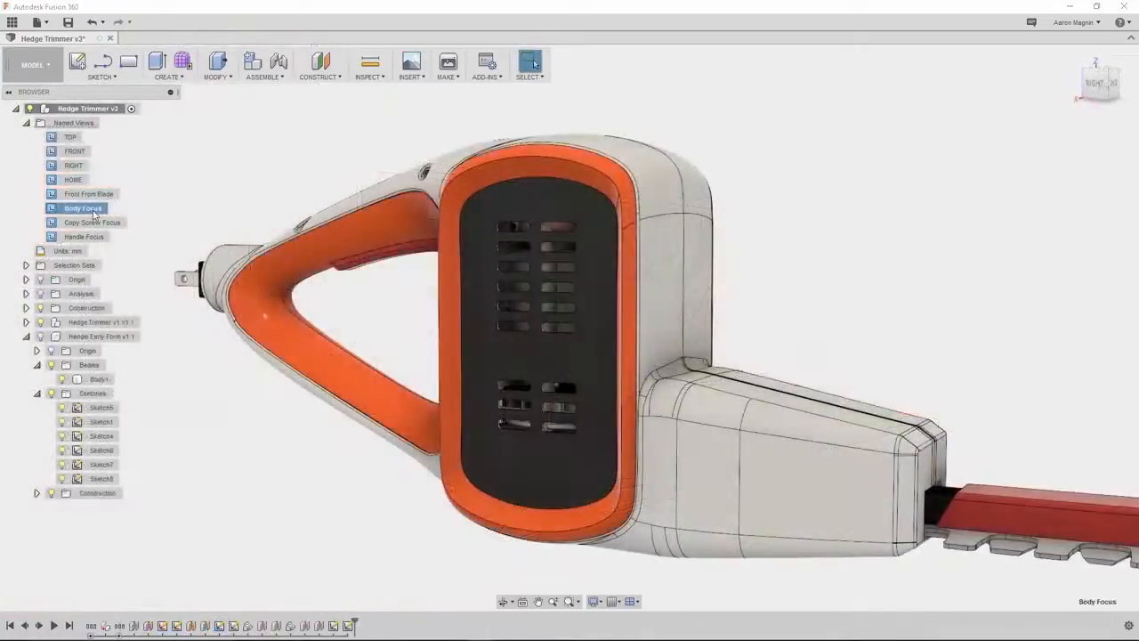
- Show and activate the Handle Early Form component, leaving only its sketches visible by hiding the Hedge Trimmer v1 component and Body1
{"action": "left_click", "coordinate": [40, 336]}
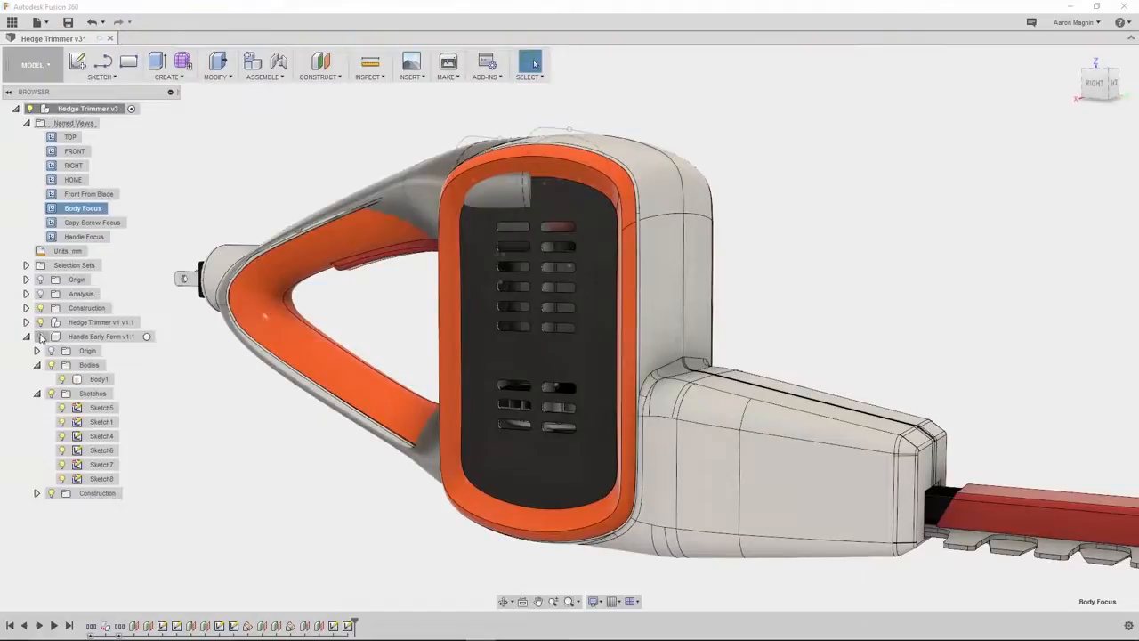
{"action": "left_click", "coordinate": [40, 337]}
{"action": "right_click", "coordinate": [75, 339]}
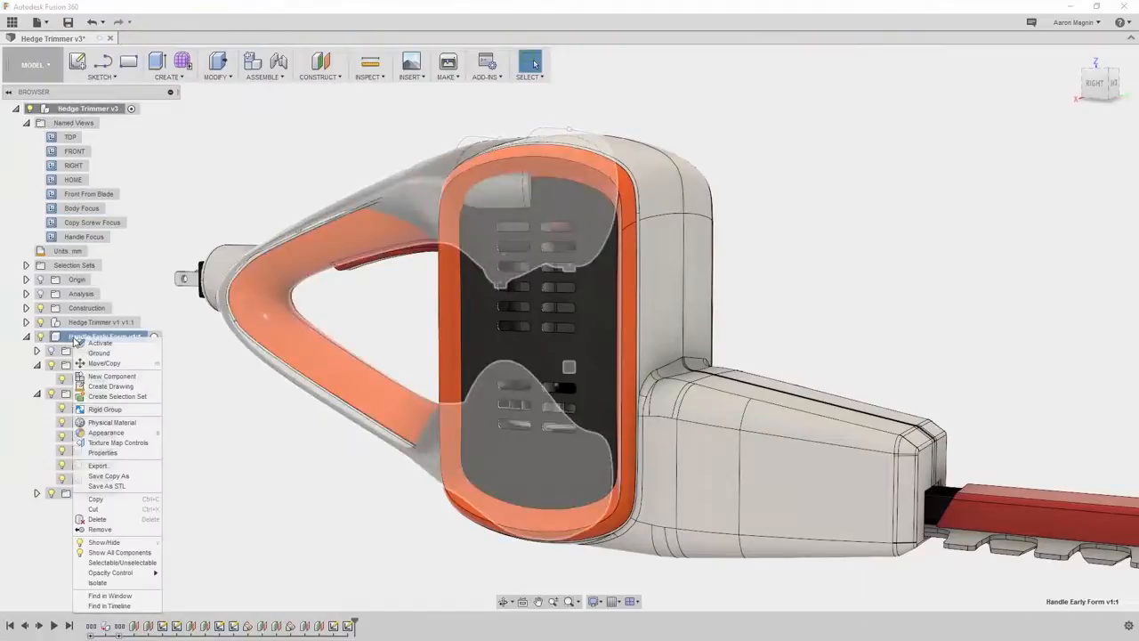
{"action": "left_click", "coordinate": [84, 344]}
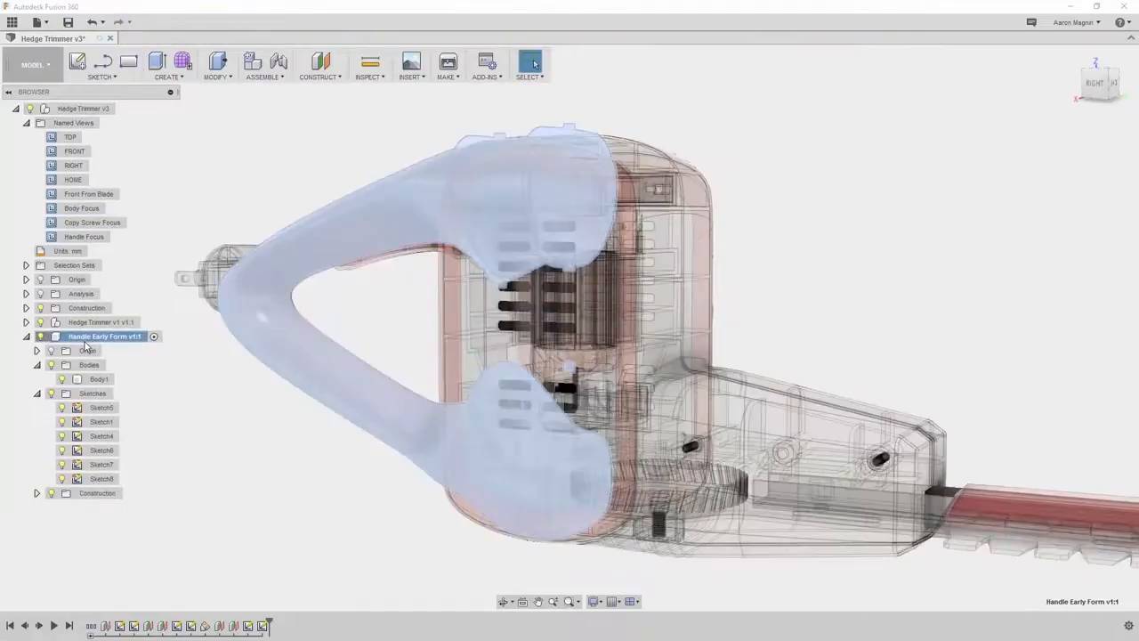
{"action": "left_click", "coordinate": [40, 322]}
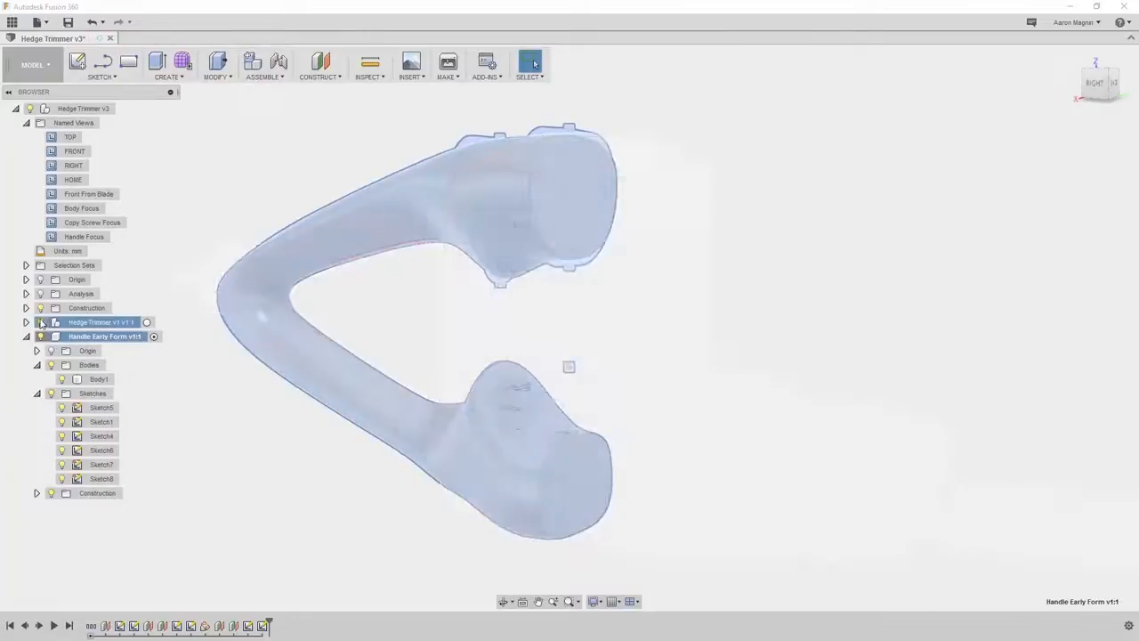
{"action": "left_click", "coordinate": [61, 379]}
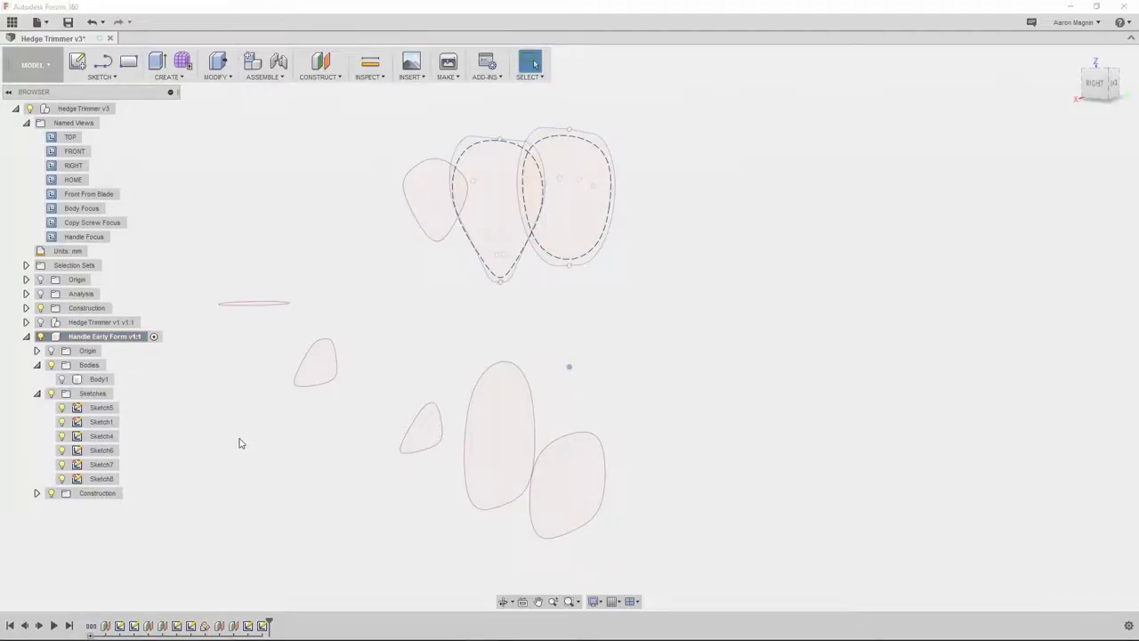
- Loft the lower closed profiles into a new body and extend its narrow end with a second loft through the remaining small profiles
{"action": "type", "text": "slof"}
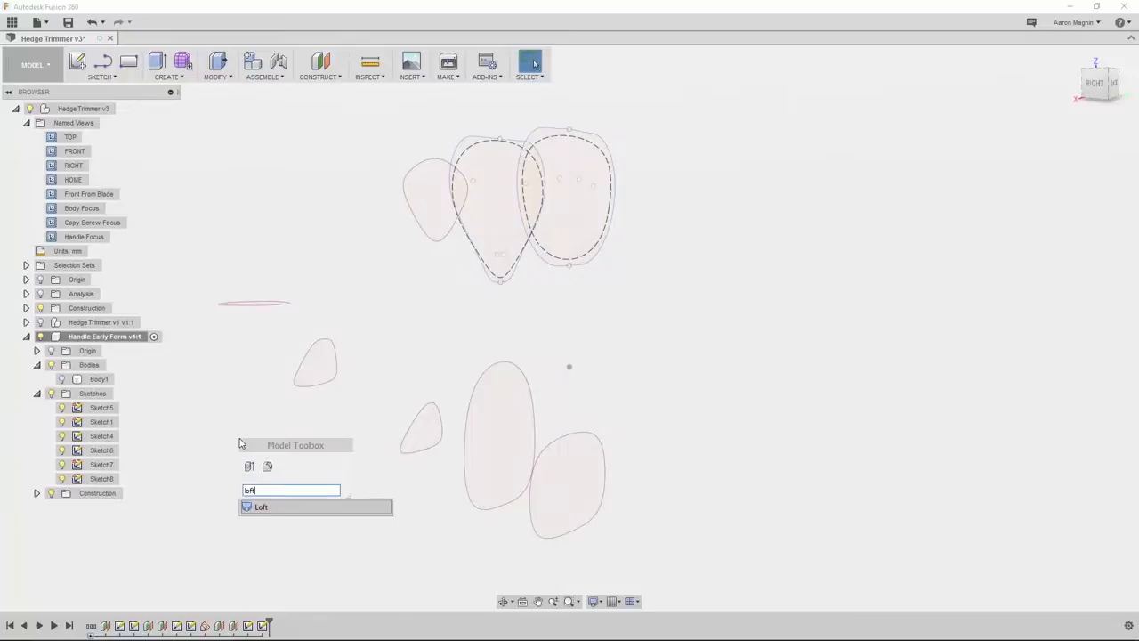
{"action": "type", "text": "t"}
{"action": "left_click", "coordinate": [258, 507]}
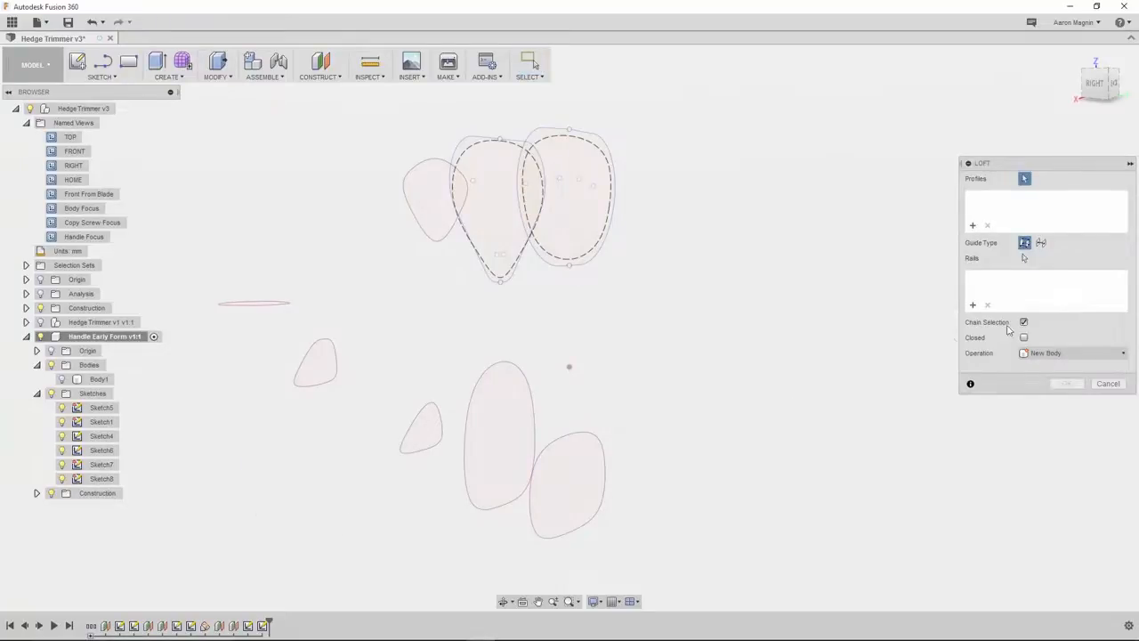
{"action": "left_click", "coordinate": [607, 449]}
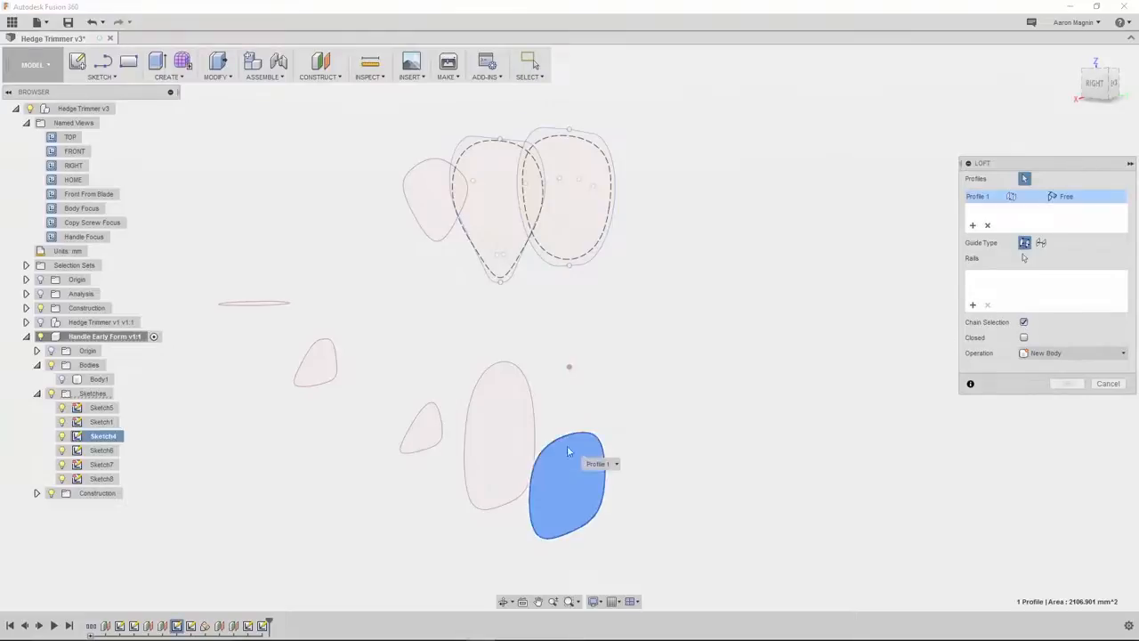
{"action": "left_click", "coordinate": [514, 420]}
{"action": "key", "text": "Return"}
{"action": "right_click", "coordinate": [879, 409]}
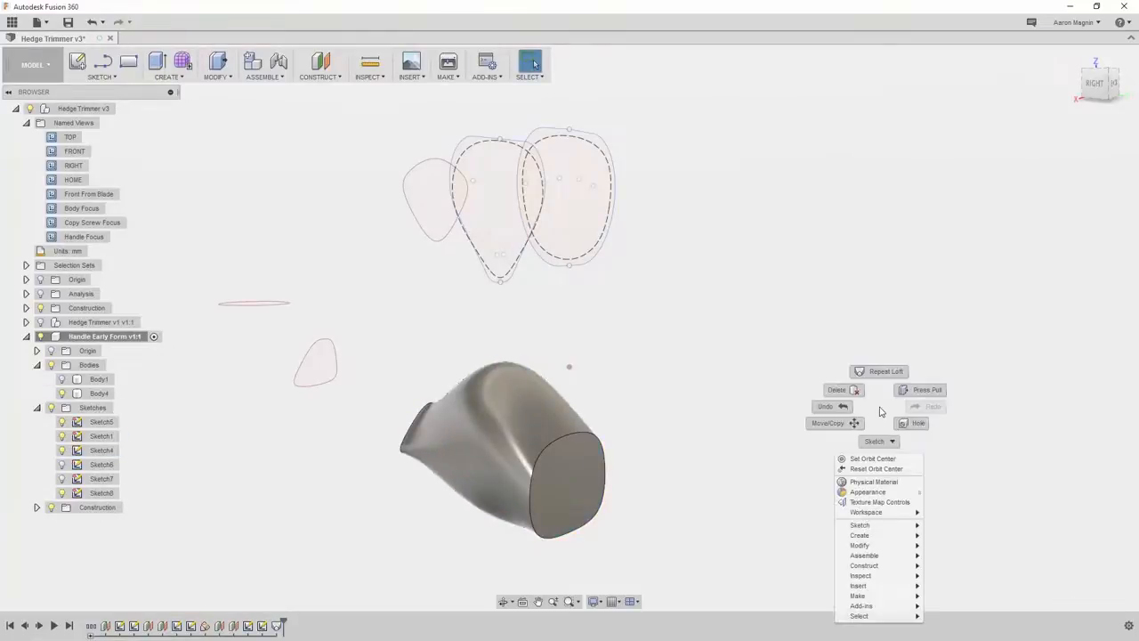
{"action": "left_click", "coordinate": [878, 373]}
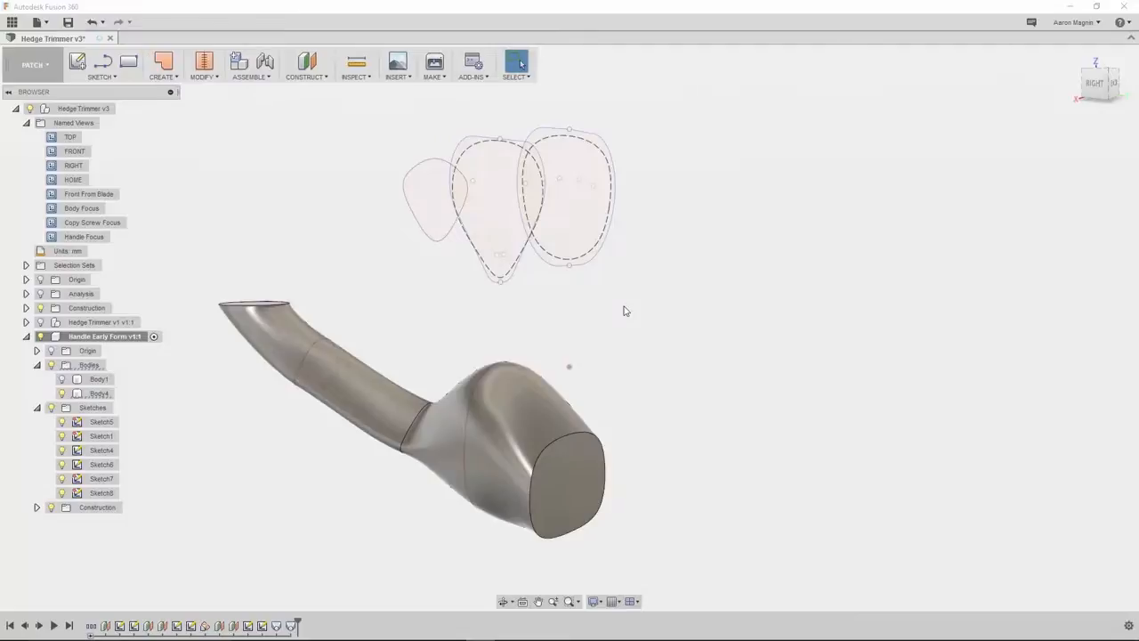
- In the Patch workspace, loft a surface between one spline segment of each of the two dashed outlines with Chain Selection off
{"action": "left_click", "coordinate": [173, 80]}
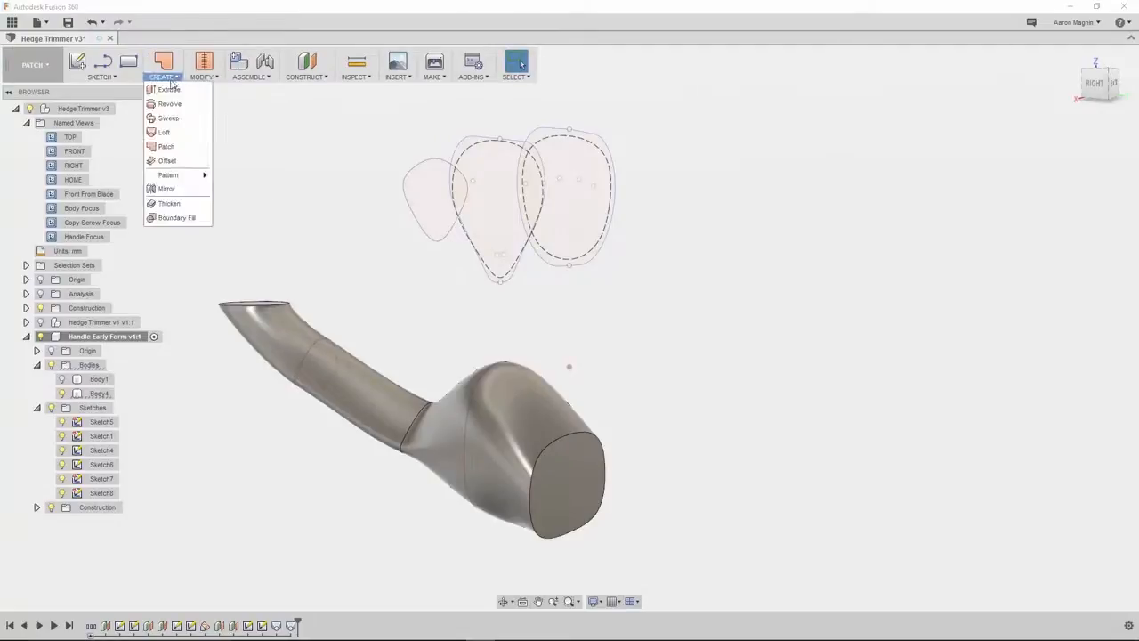
{"action": "left_click", "coordinate": [169, 132]}
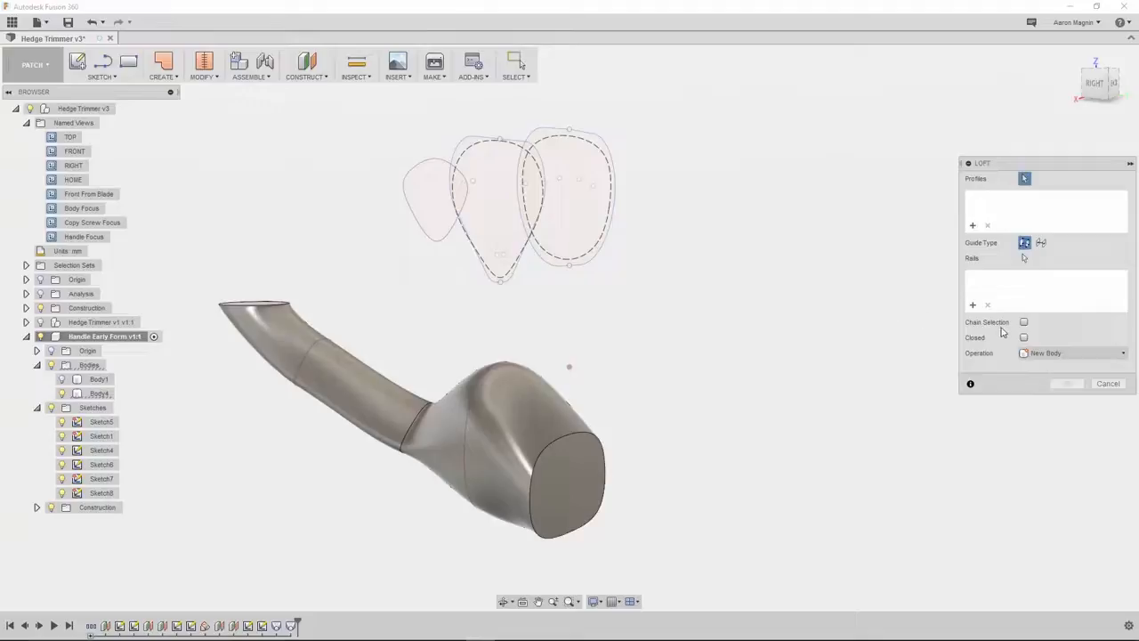
{"action": "left_click", "coordinate": [537, 257]}
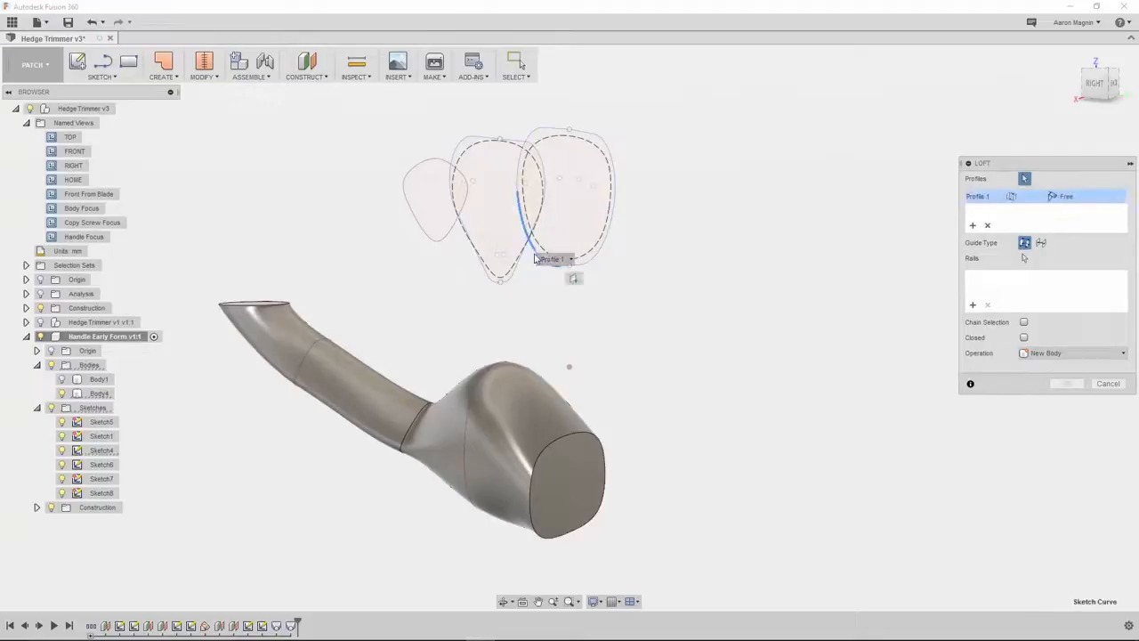
{"action": "left_click", "coordinate": [480, 262]}
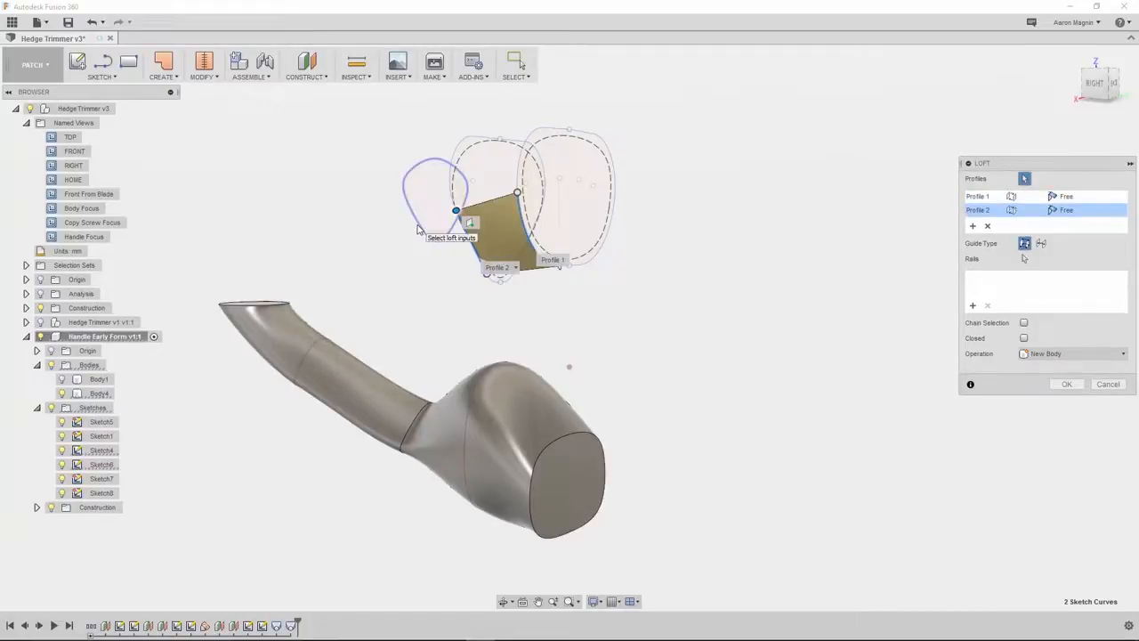
{"action": "left_click", "coordinate": [1065, 385]}
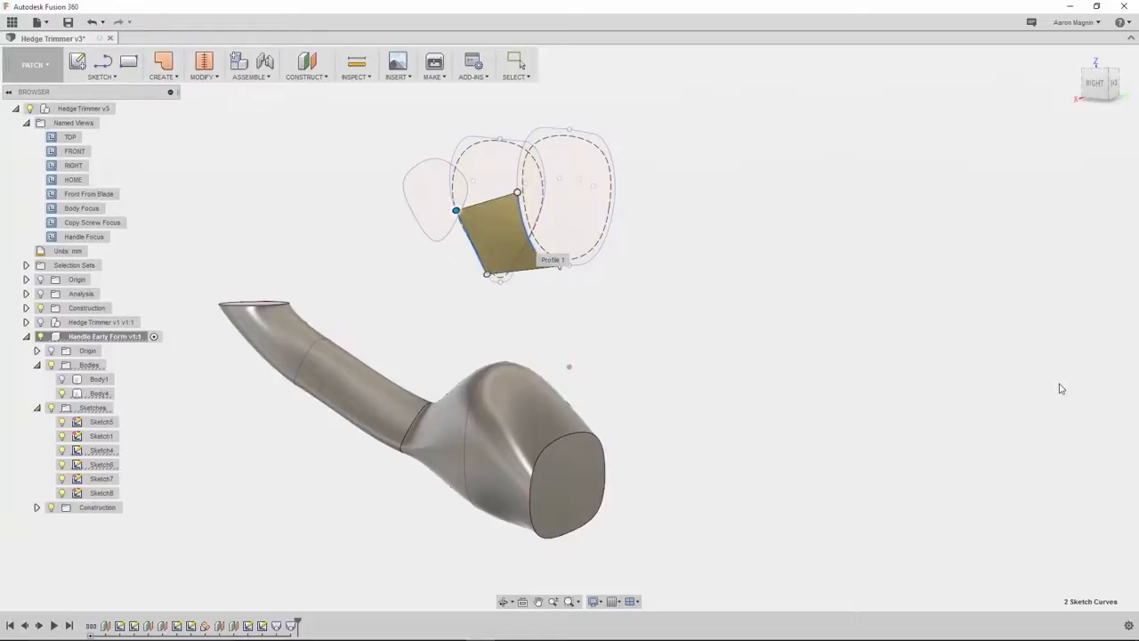
- Edit the smallest upper profile's sketch to add a vertical line from the origin through the profile, and pick its outer outline for the surface loft
{"action": "right_click", "coordinate": [120, 625]}
{"action": "left_click", "coordinate": [136, 542]}
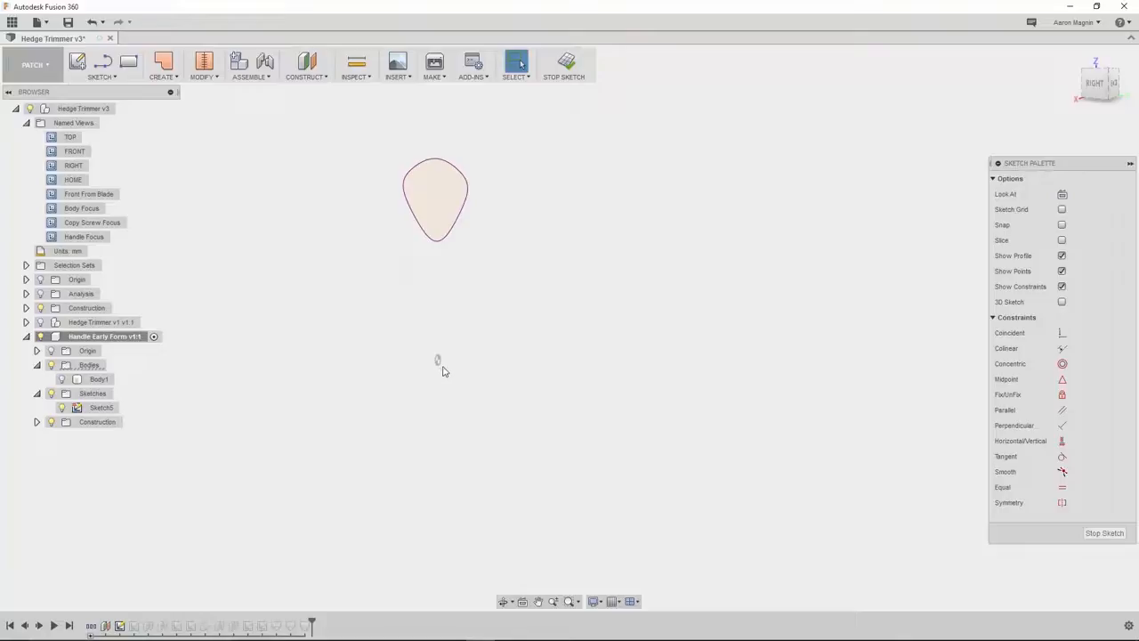
{"action": "left_click", "coordinate": [1119, 83]}
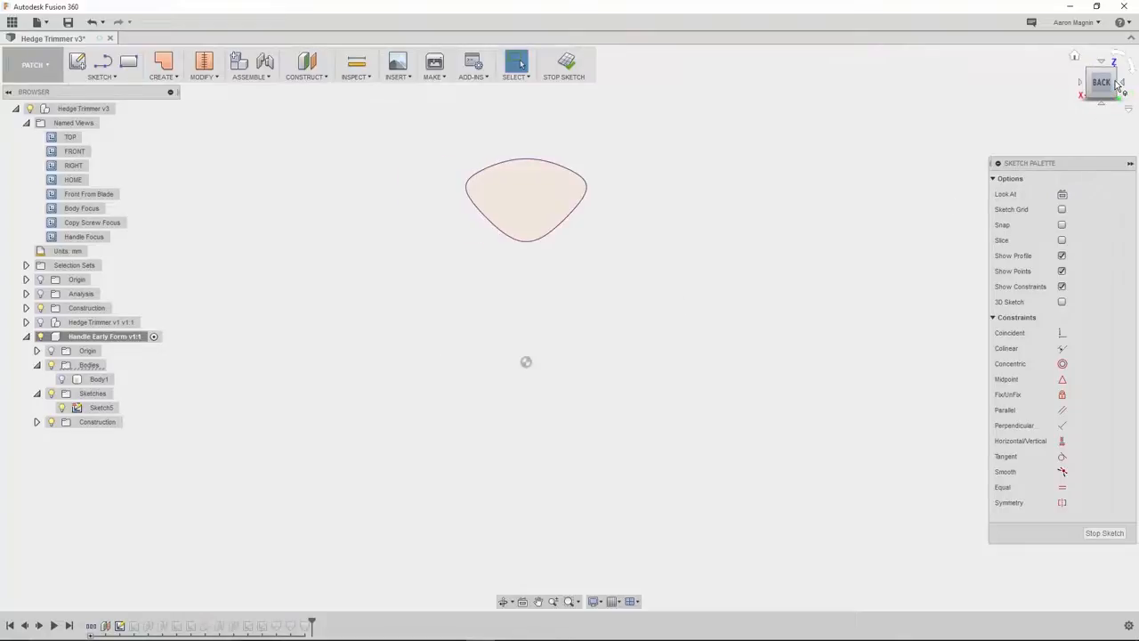
{"action": "right_click", "coordinate": [634, 283]}
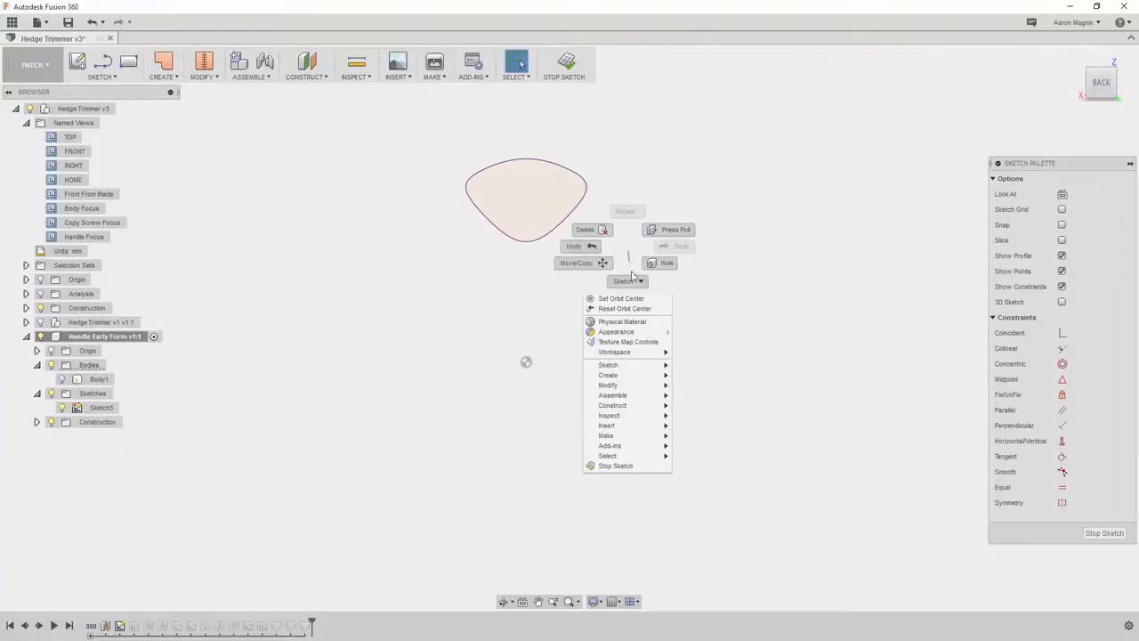
{"action": "left_click", "coordinate": [632, 317]}
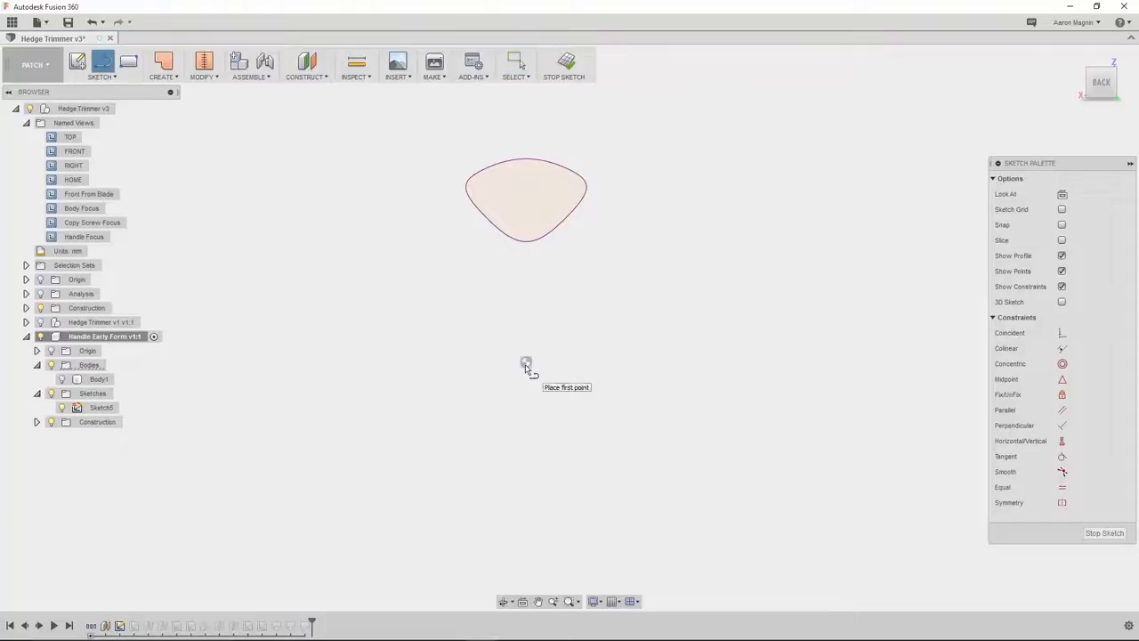
{"action": "left_click", "coordinate": [526, 361]}
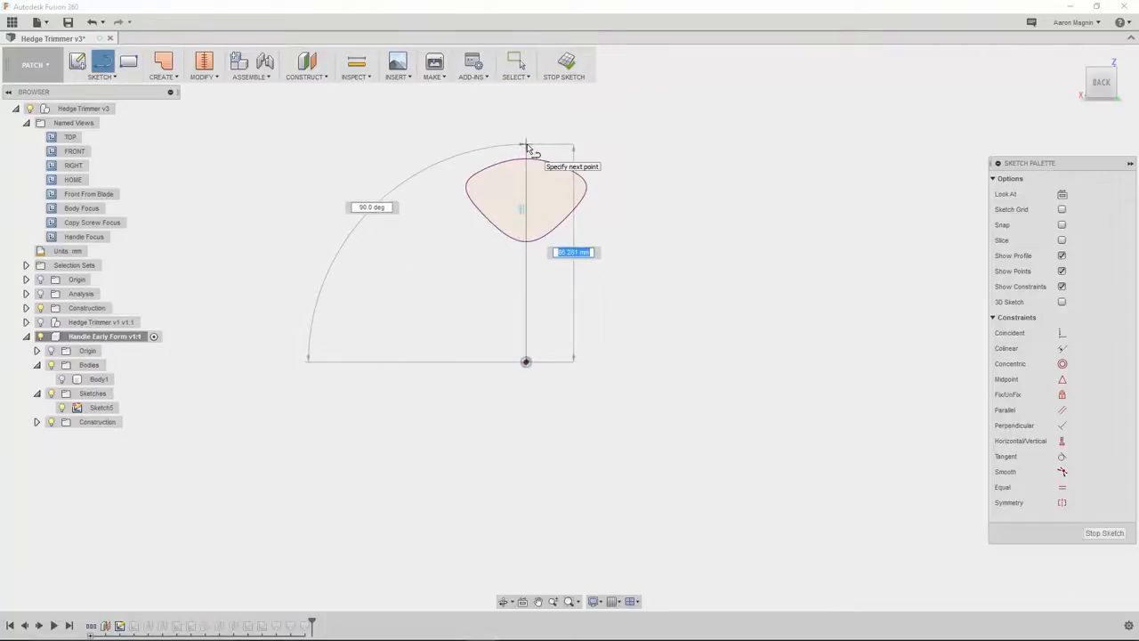
{"action": "left_click", "coordinate": [527, 146]}
{"action": "left_click", "coordinate": [555, 144]}
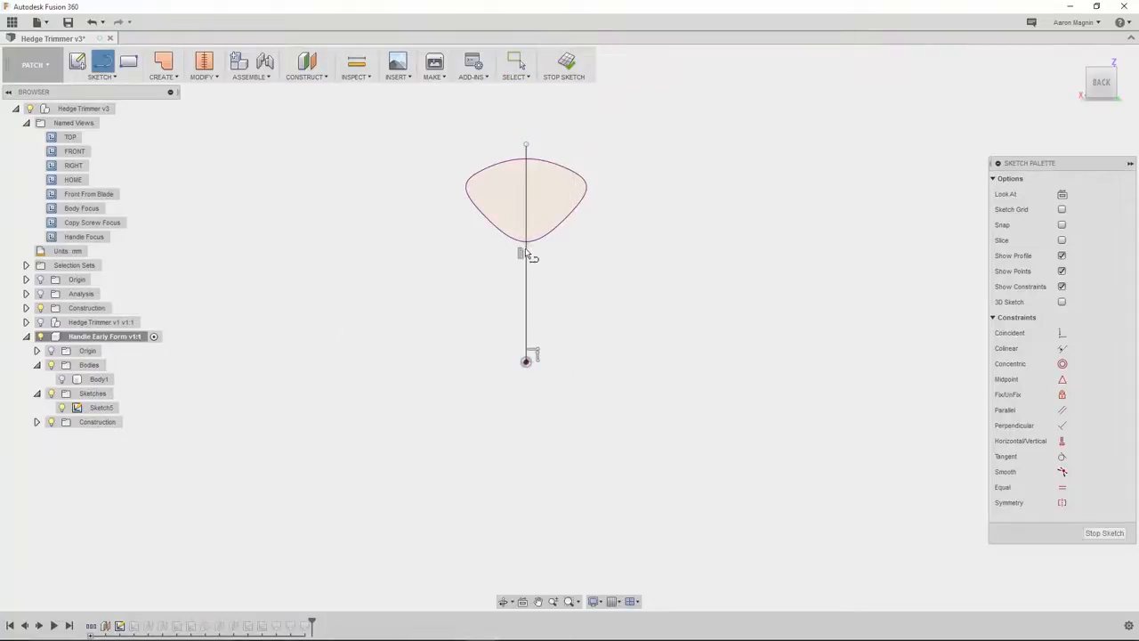
{"action": "mouse_move", "coordinate": [526, 253]}
{"action": "left_mouse_down"}
{"action": "mouse_move", "coordinate": [569, 242]}
{"action": "mouse_move", "coordinate": [593, 182]}
{"action": "left_mouse_up"}
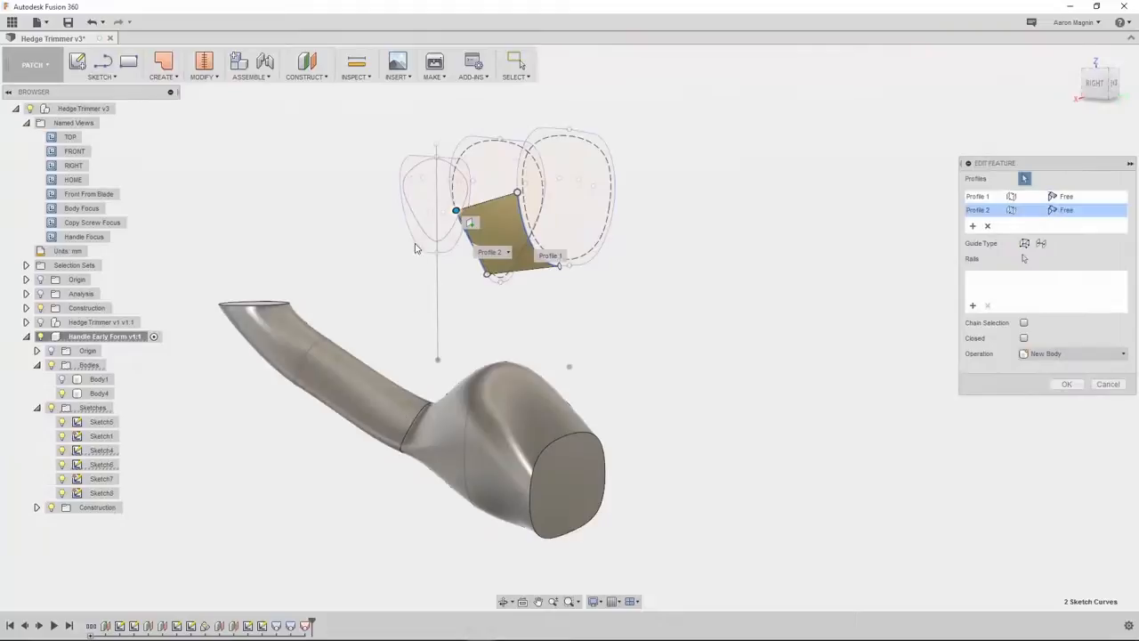
{"action": "left_click", "coordinate": [400, 179]}
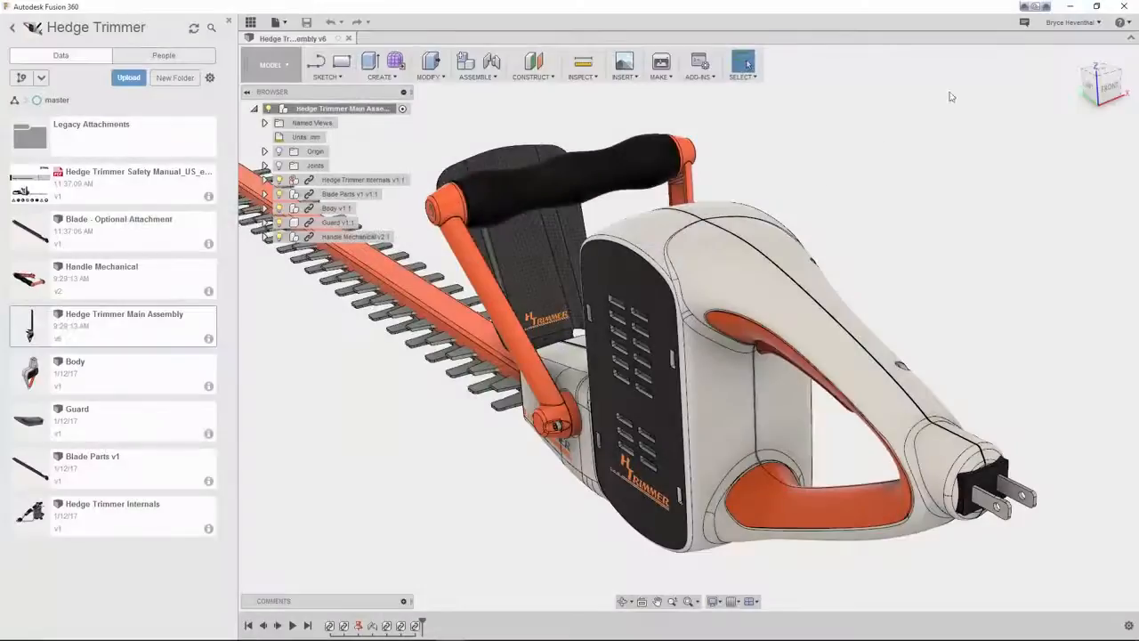
- Review the offline cache time period in the general preferences
{"action": "left_click", "coordinate": [1054, 25]}
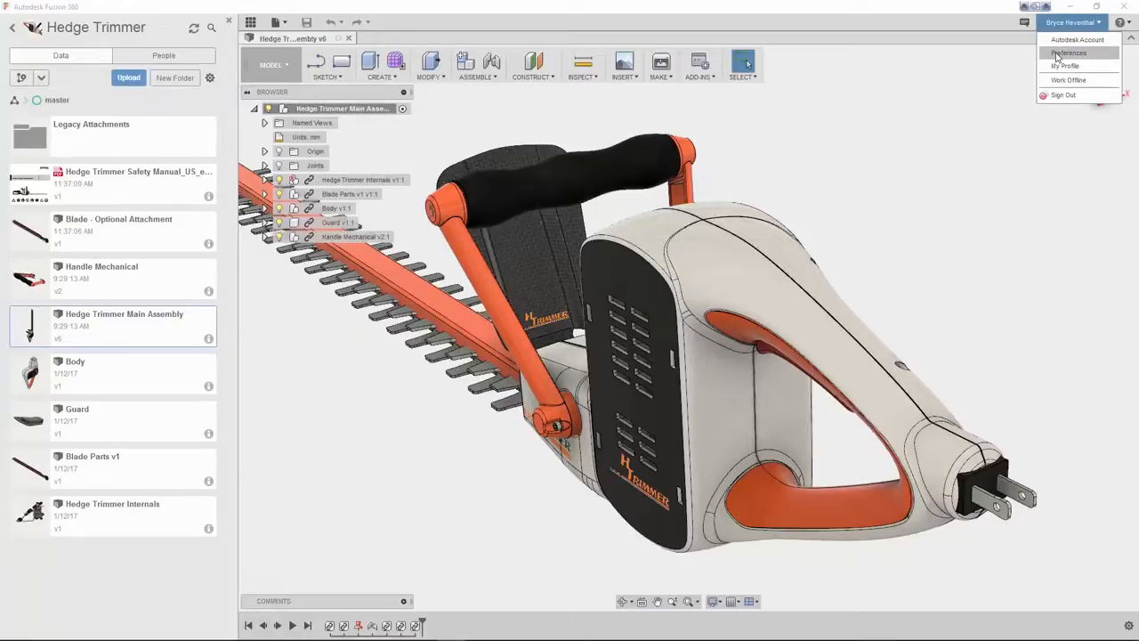
{"action": "left_click", "coordinate": [1057, 55]}
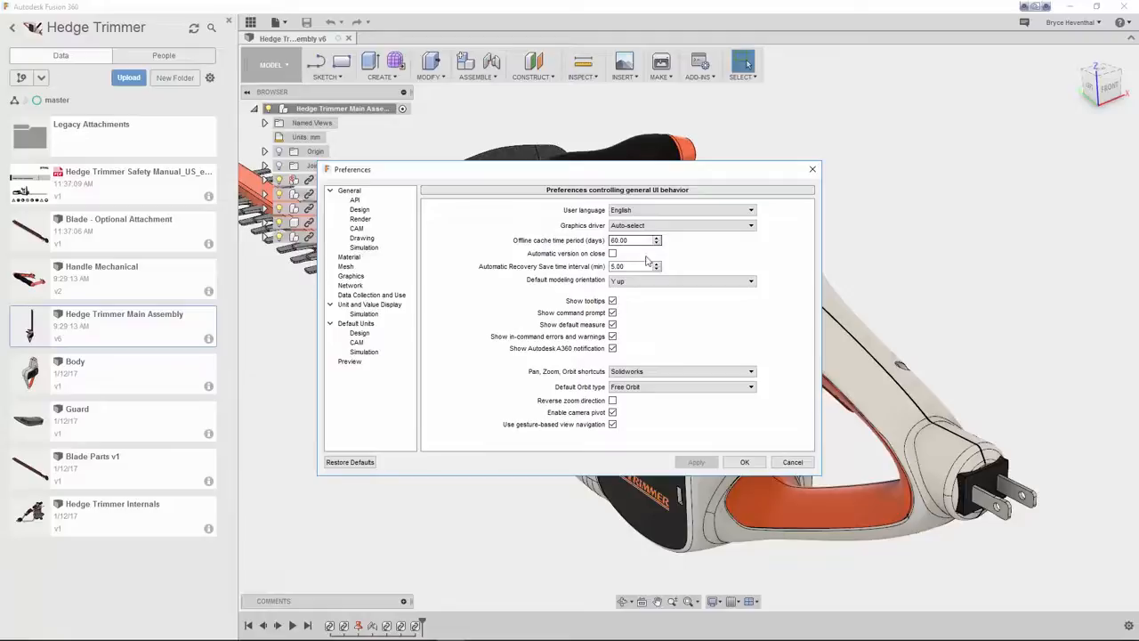
{"action": "left_click", "coordinate": [745, 462]}
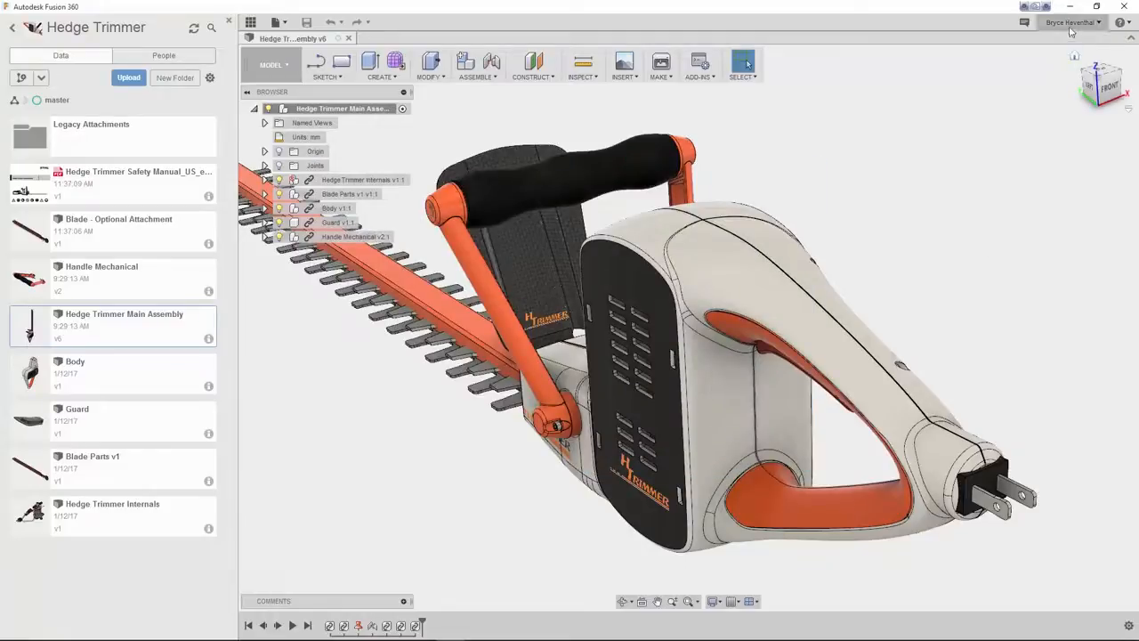
- Switch to offline mode and open the cached Handle Mechanical design from the Hedge Trimmer project
{"action": "left_click", "coordinate": [1070, 27]}
{"action": "left_click", "coordinate": [1070, 80]}
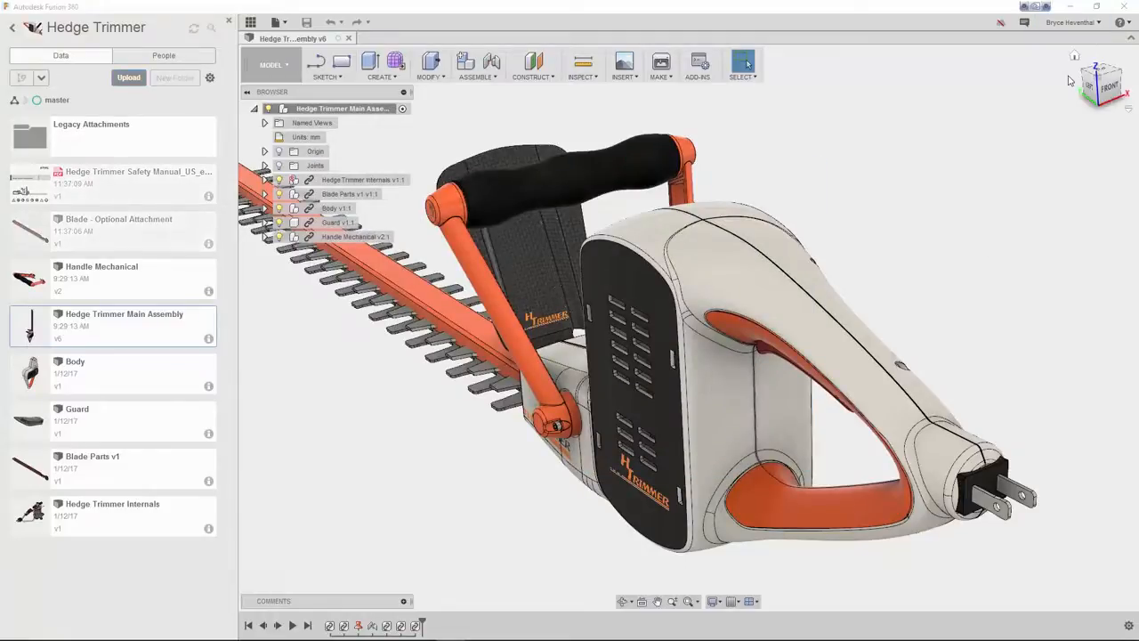
{"action": "left_click", "coordinate": [12, 27]}
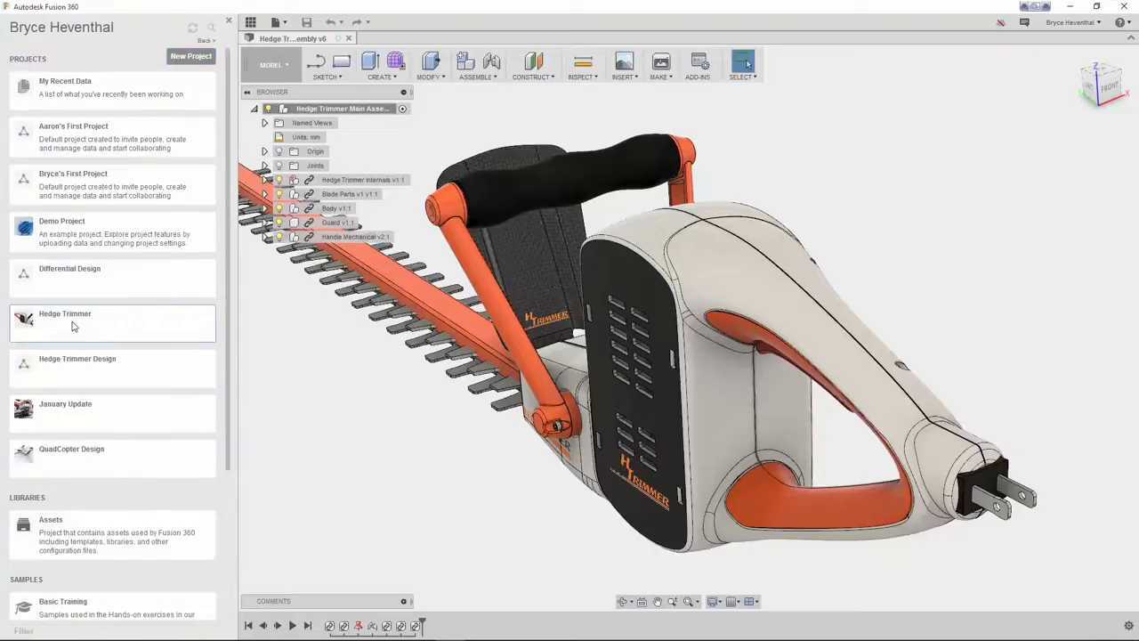
{"action": "left_click", "coordinate": [76, 314]}
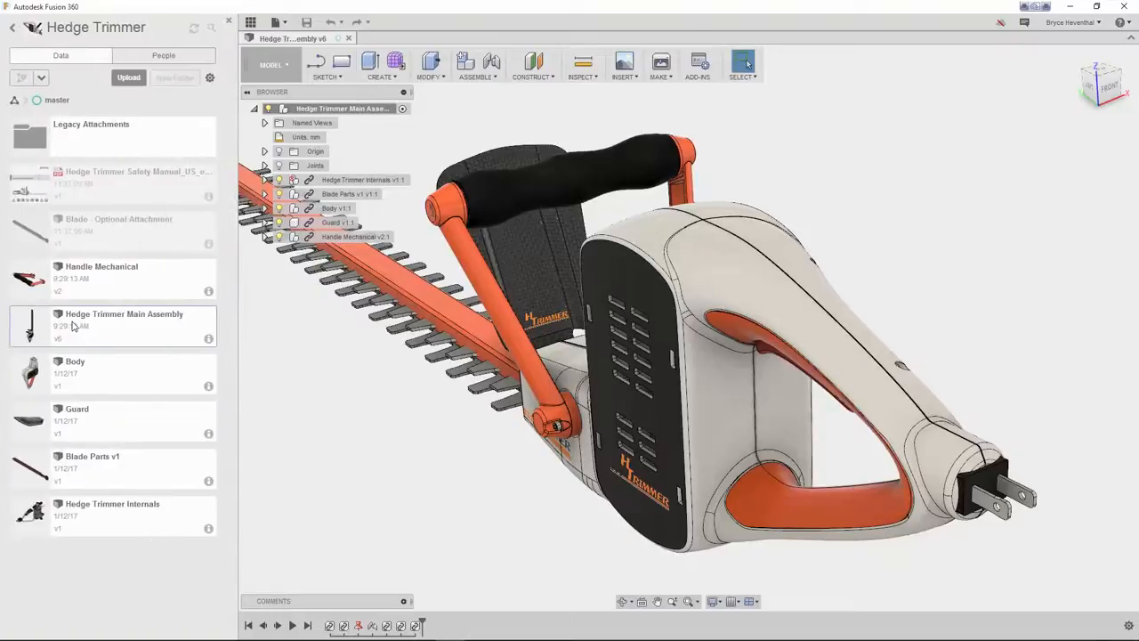
{"action": "double_click", "coordinate": [99, 284]}
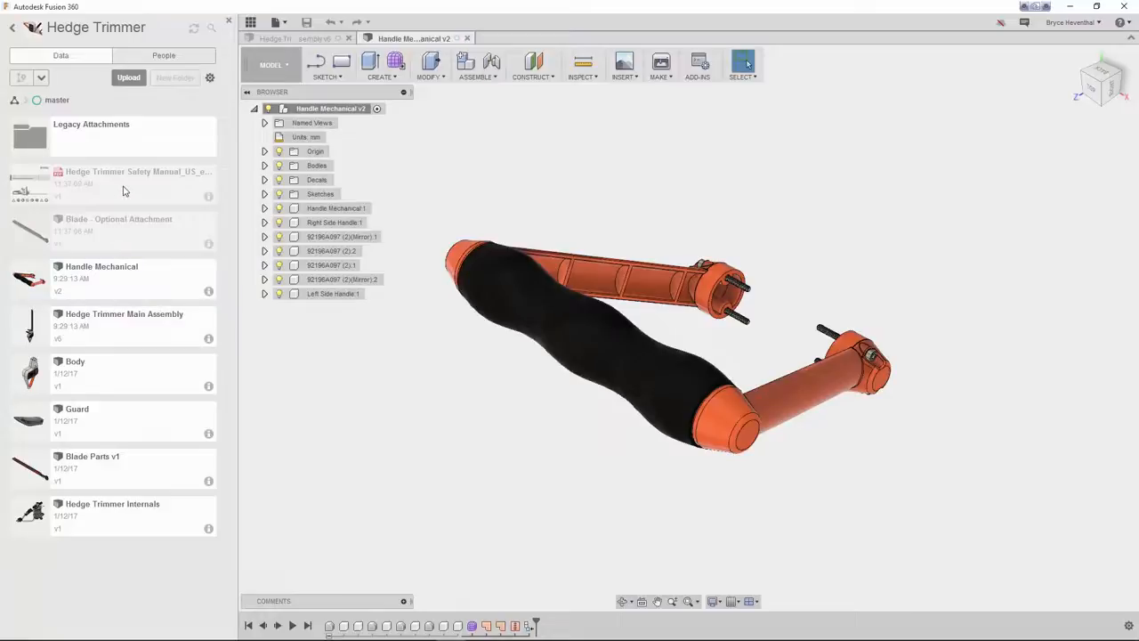
- Go back online and open the Blade - Optional Attachment design
{"action": "left_click", "coordinate": [1071, 22]}
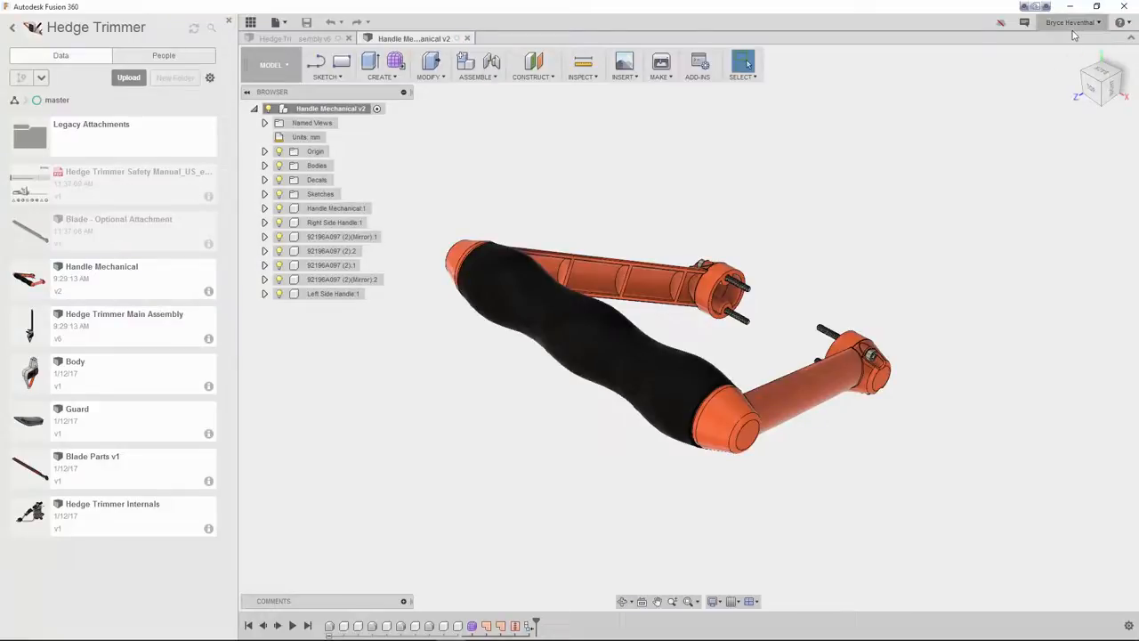
{"action": "left_click", "coordinate": [1068, 53]}
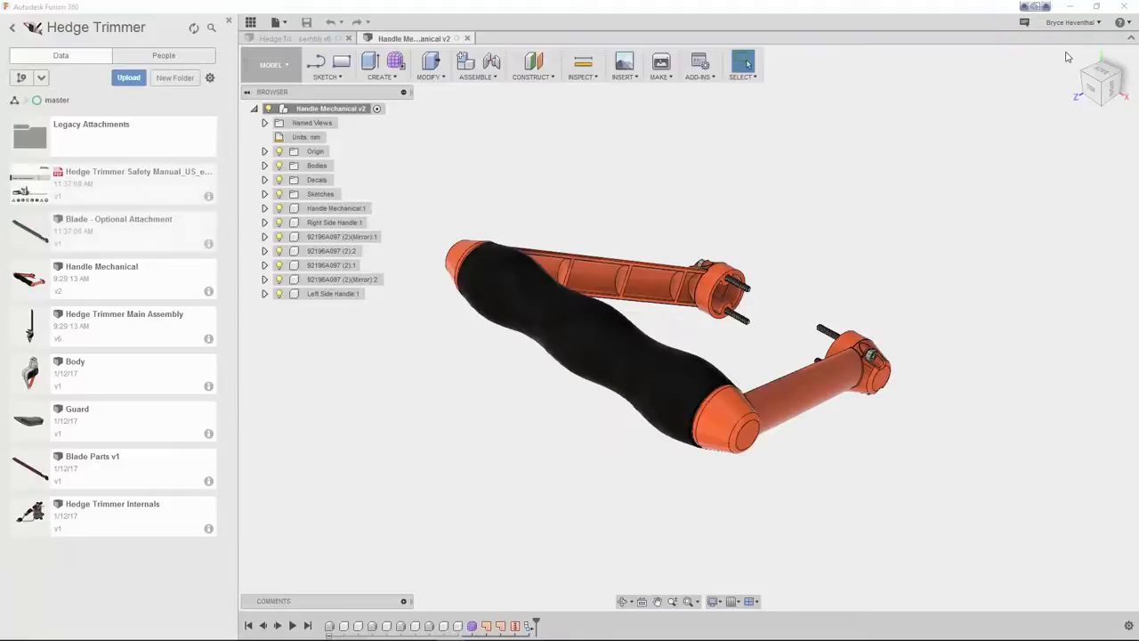
{"action": "double_click", "coordinate": [109, 226]}
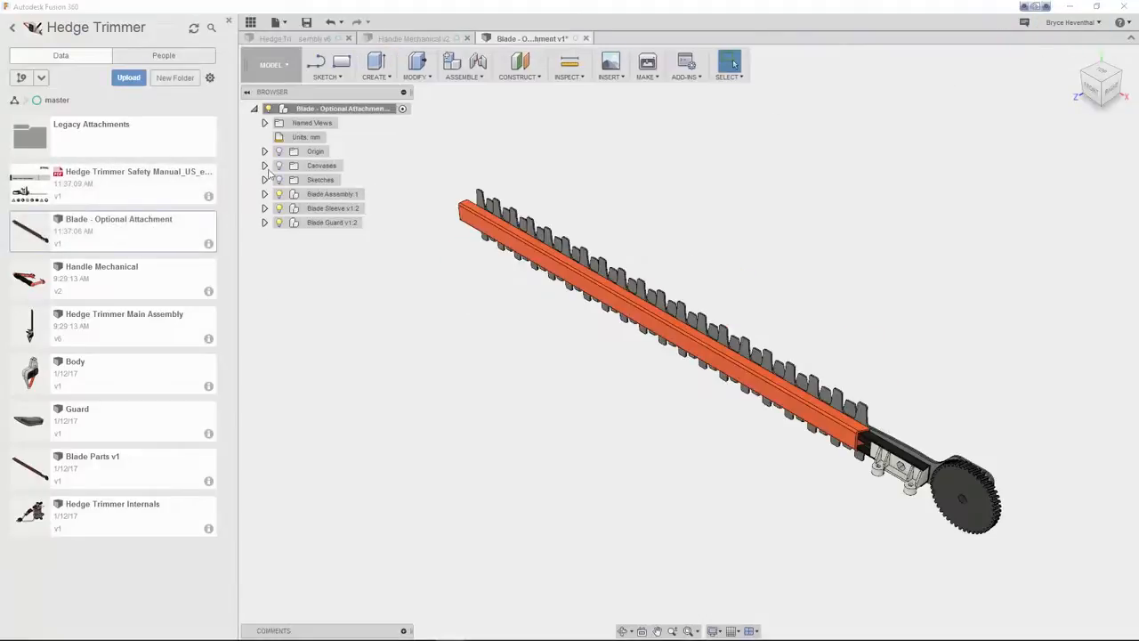
- Close the Blade - Optional Attachment design and switch to offline mode again
{"action": "left_click", "coordinate": [594, 379]}
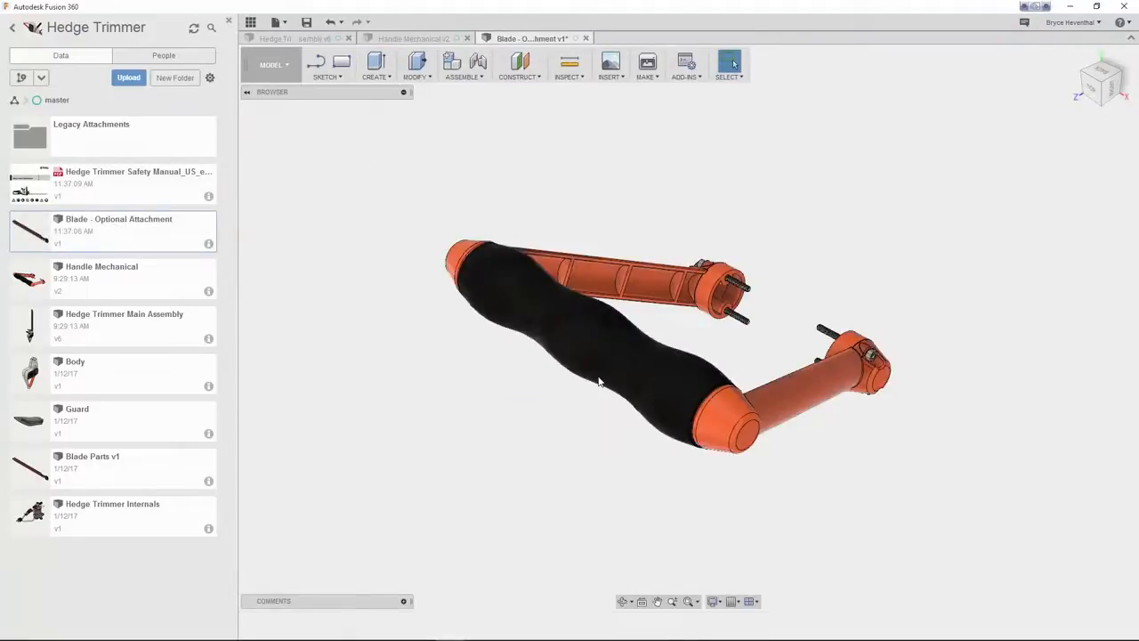
{"action": "left_click", "coordinate": [1072, 22]}
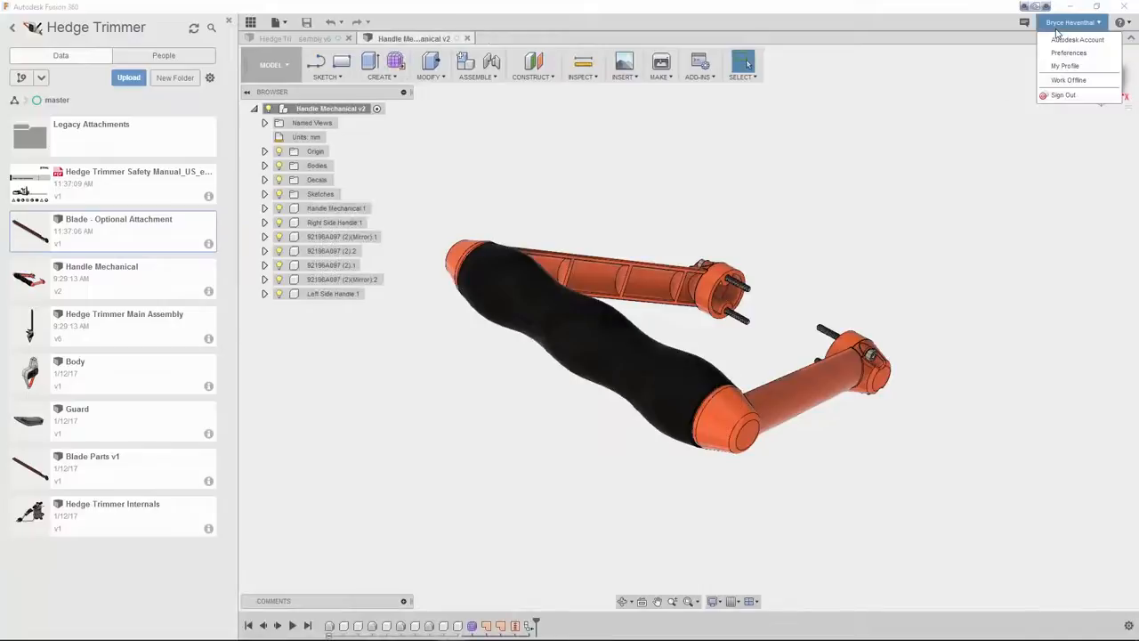
{"action": "left_click", "coordinate": [1057, 79]}
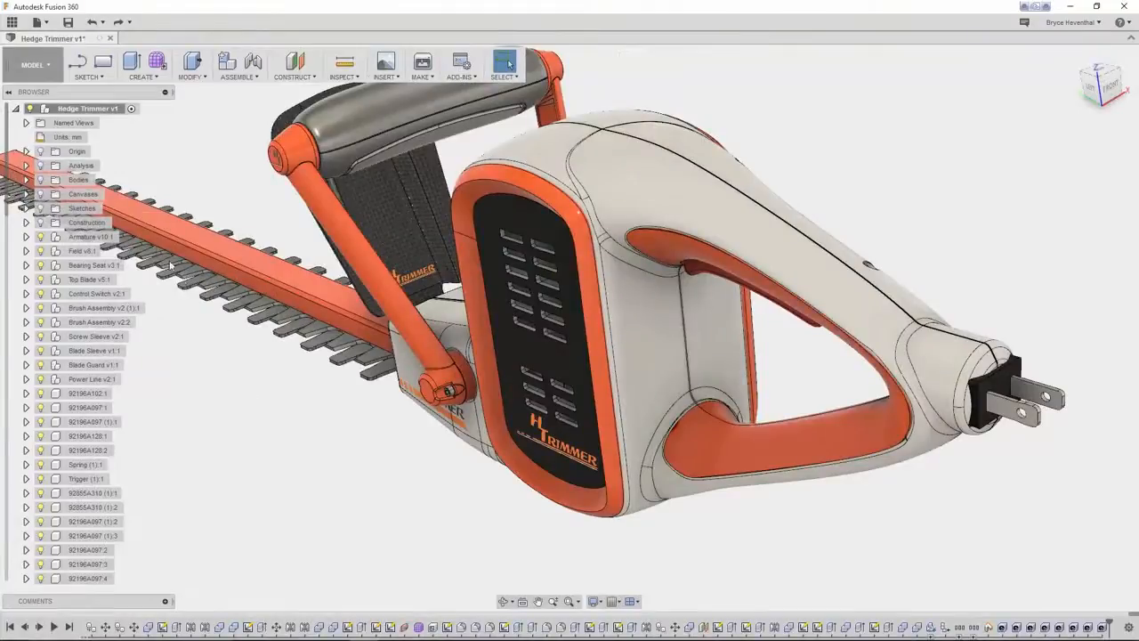
- Switch to the Render workspace, search the appearance library for "white" and apply ABS Glossy (White) to the front handle grip
{"action": "left_click", "coordinate": [47, 71]}
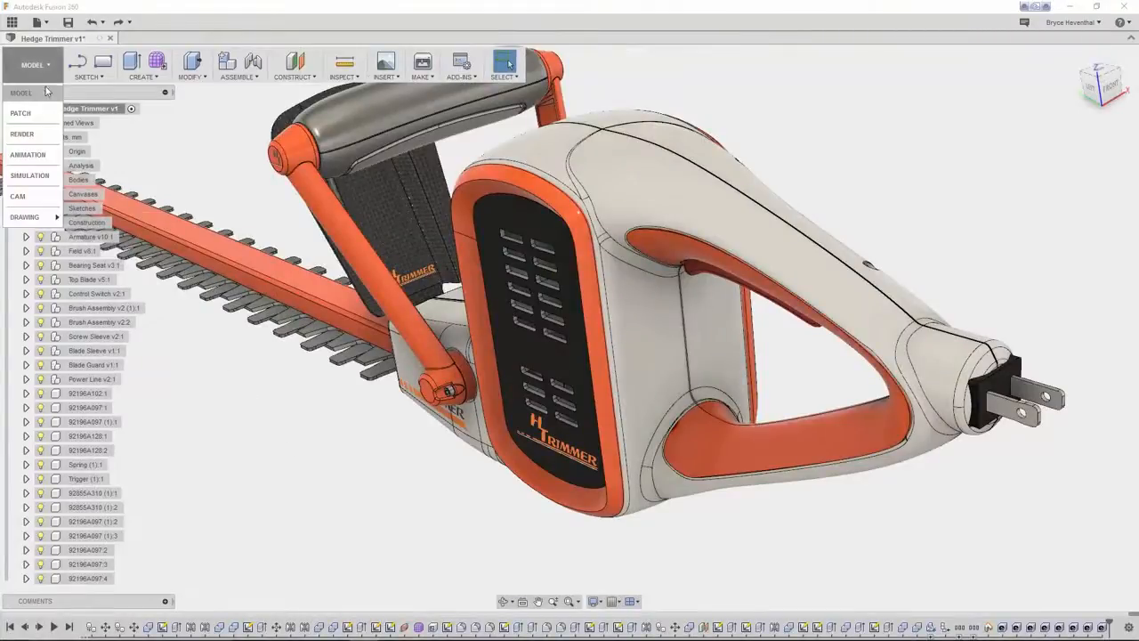
{"action": "left_click", "coordinate": [40, 133]}
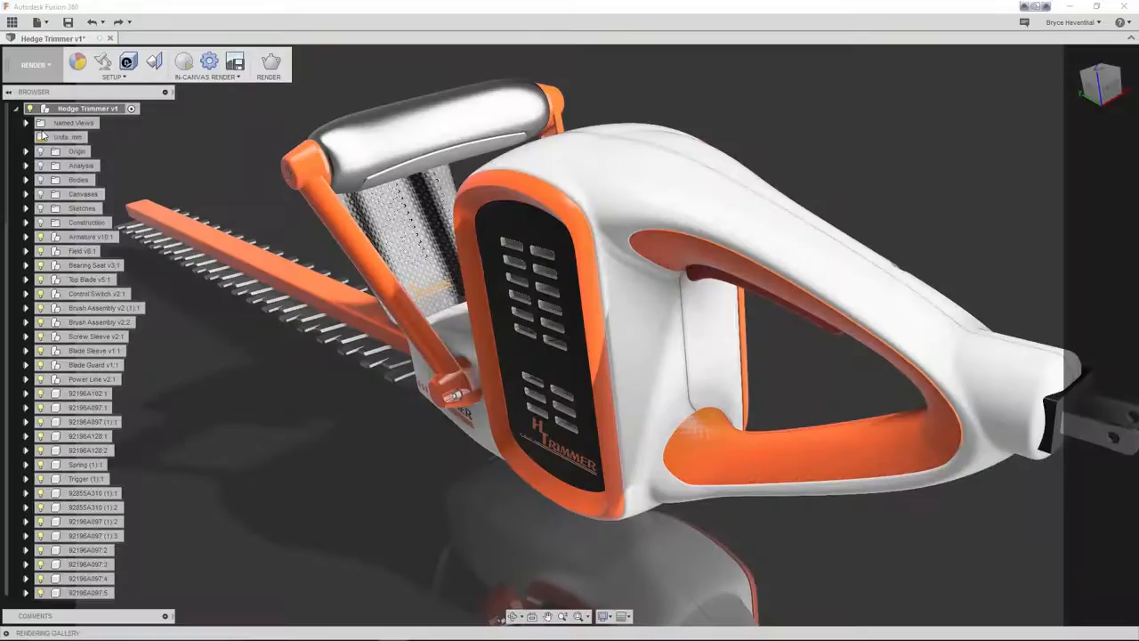
{"action": "left_click", "coordinate": [78, 64]}
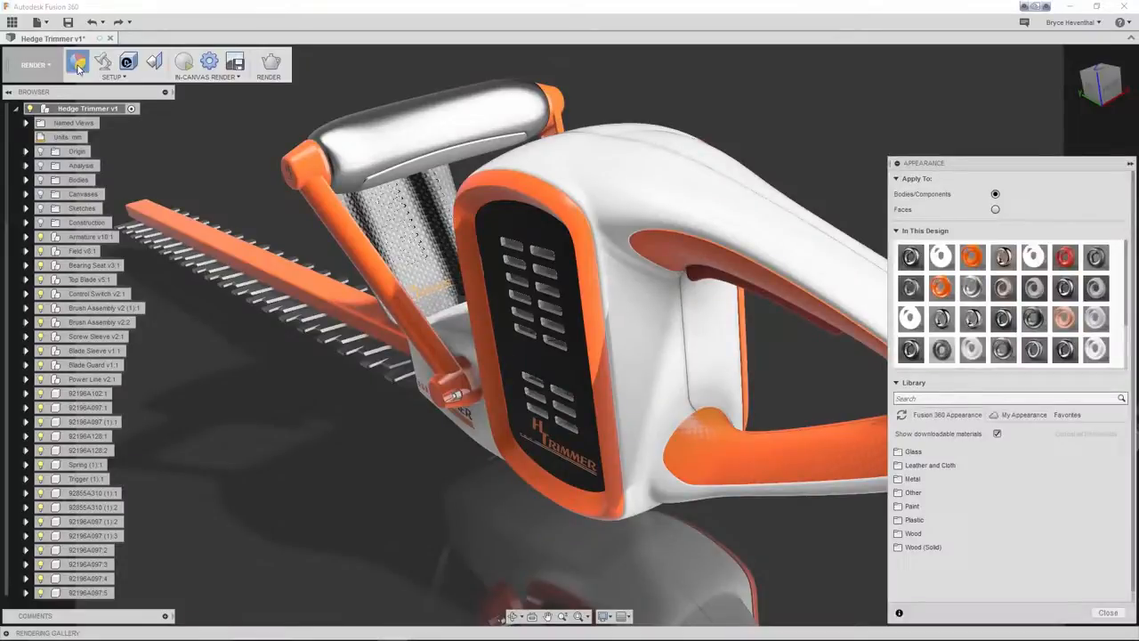
{"action": "left_click", "coordinate": [916, 395]}
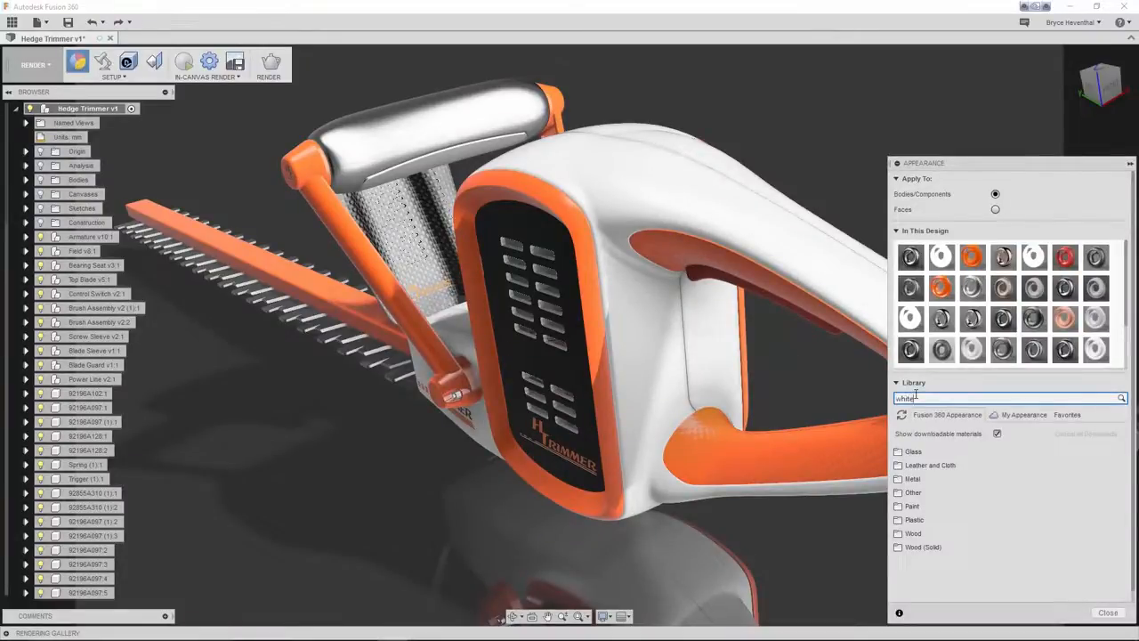
{"action": "key", "text": "Return"}
{"action": "left_click_drag", "start_coordinate": [907, 483], "coordinate": [533, 251]}
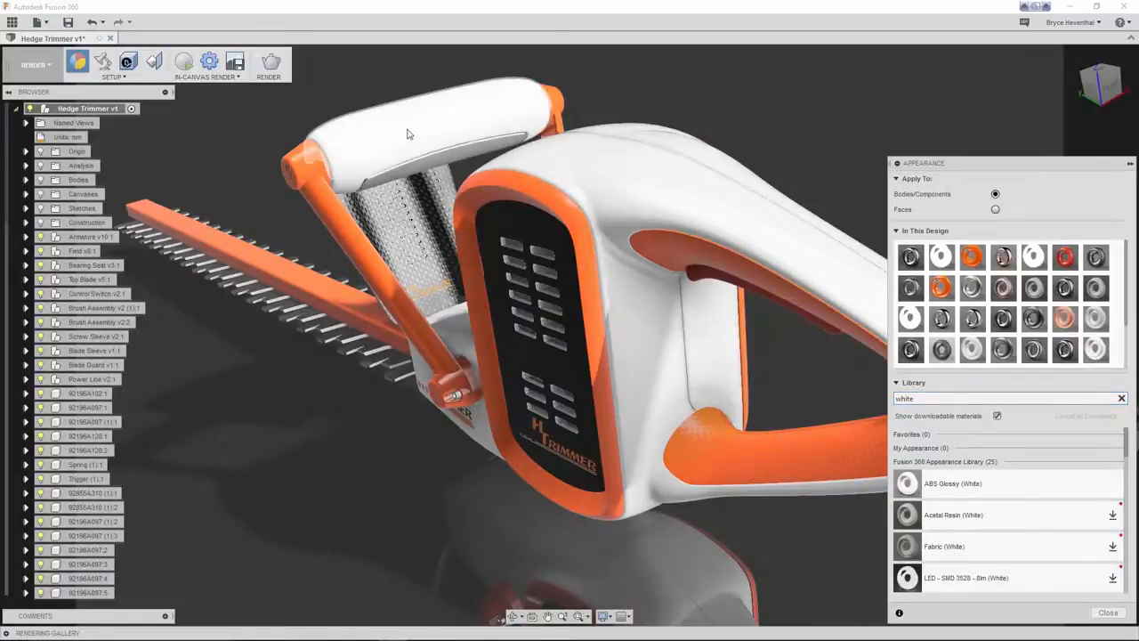
- Clear the appearance search, show My Appearance and copy the design's orange Plastic - Textured - Polka appearance into it
{"action": "left_click", "coordinate": [1121, 398]}
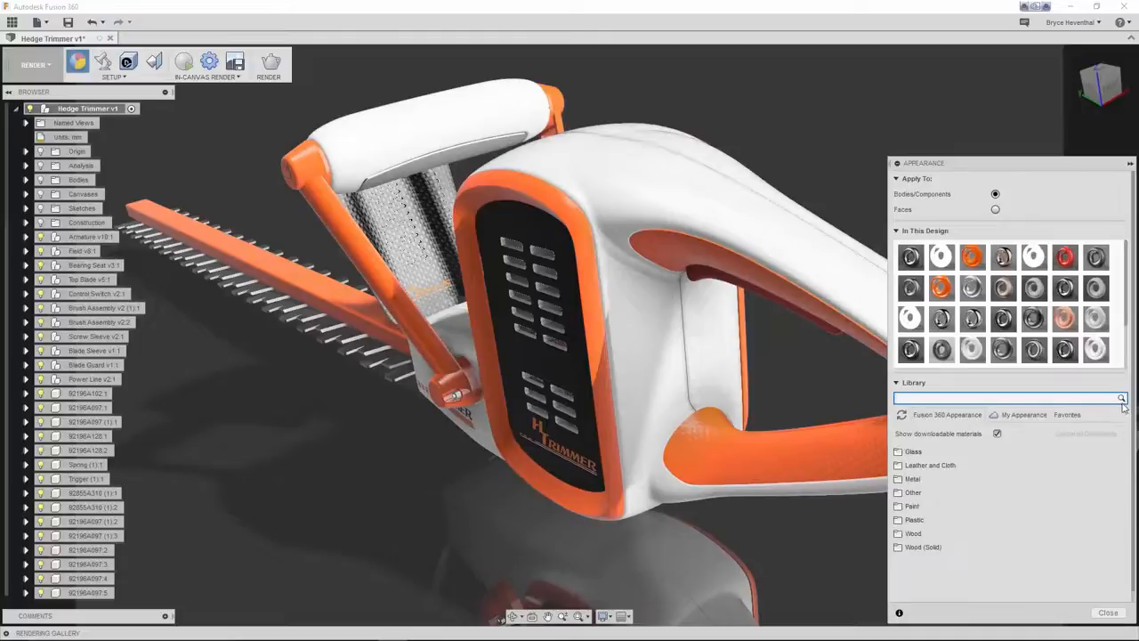
{"action": "left_click", "coordinate": [1030, 416]}
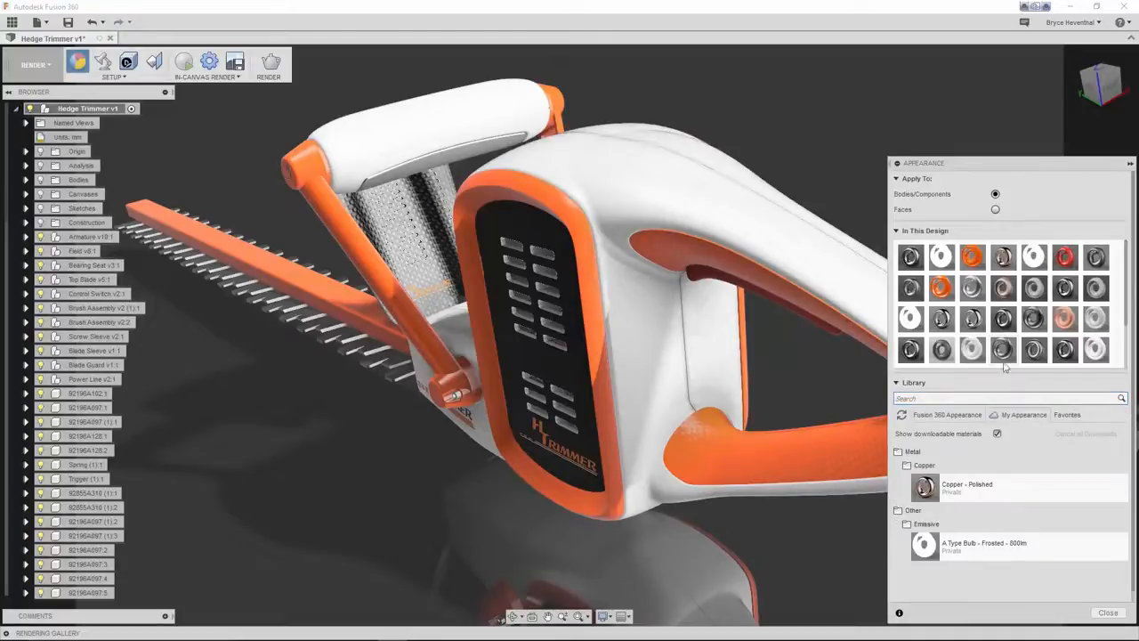
{"action": "right_click", "coordinate": [966, 258]}
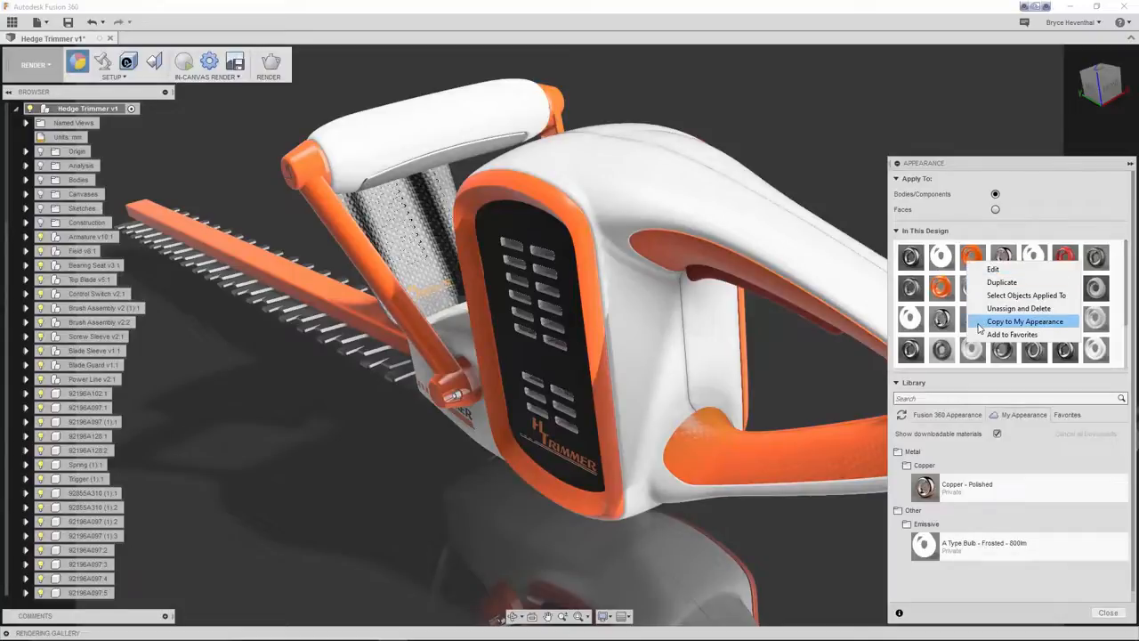
{"action": "left_click", "coordinate": [978, 322]}
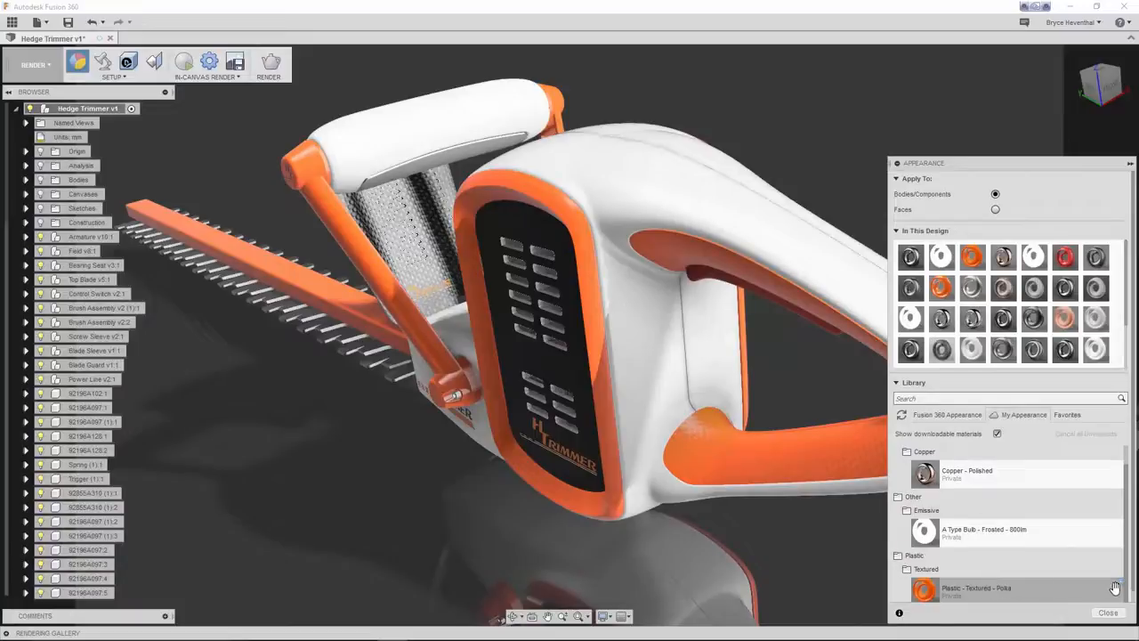
- Apply Plastic - Textured - Polka from My Appearance to the insert beneath the front handle grip and close the appearance settings
{"action": "left_click_drag", "start_coordinate": [1115, 589], "coordinate": [418, 171]}
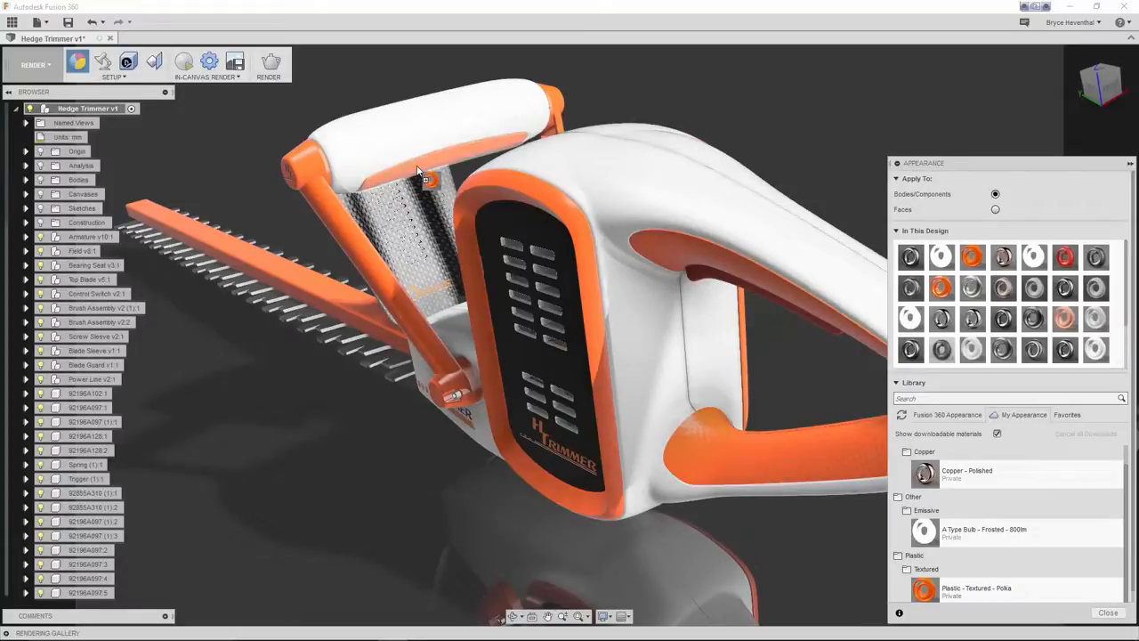
{"action": "left_click_drag", "start_coordinate": [418, 169], "coordinate": [419, 170]}
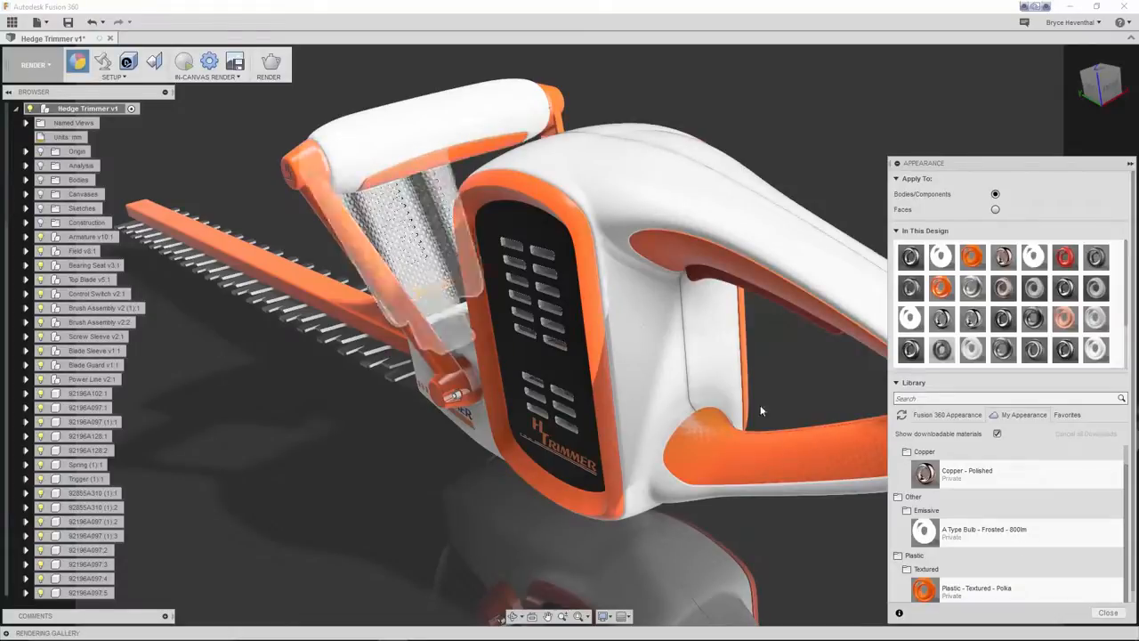
{"action": "left_click", "coordinate": [1108, 613]}
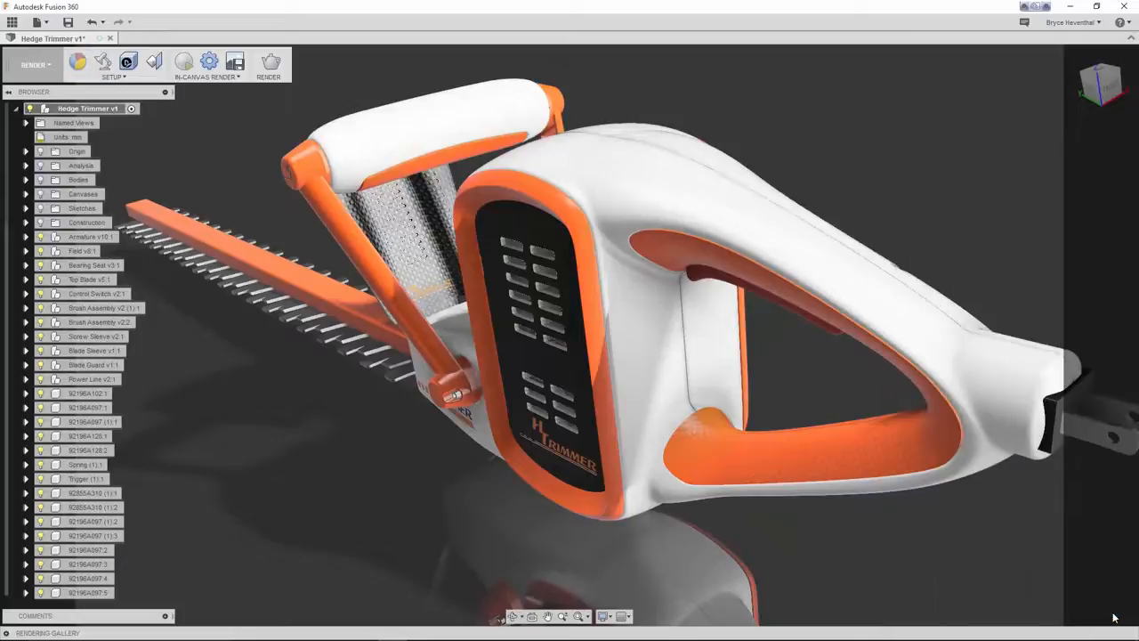
- Start the in-canvas render and test its Lock View setting by trying to orbit the hedge trimmer
{"action": "left_click", "coordinate": [183, 62]}
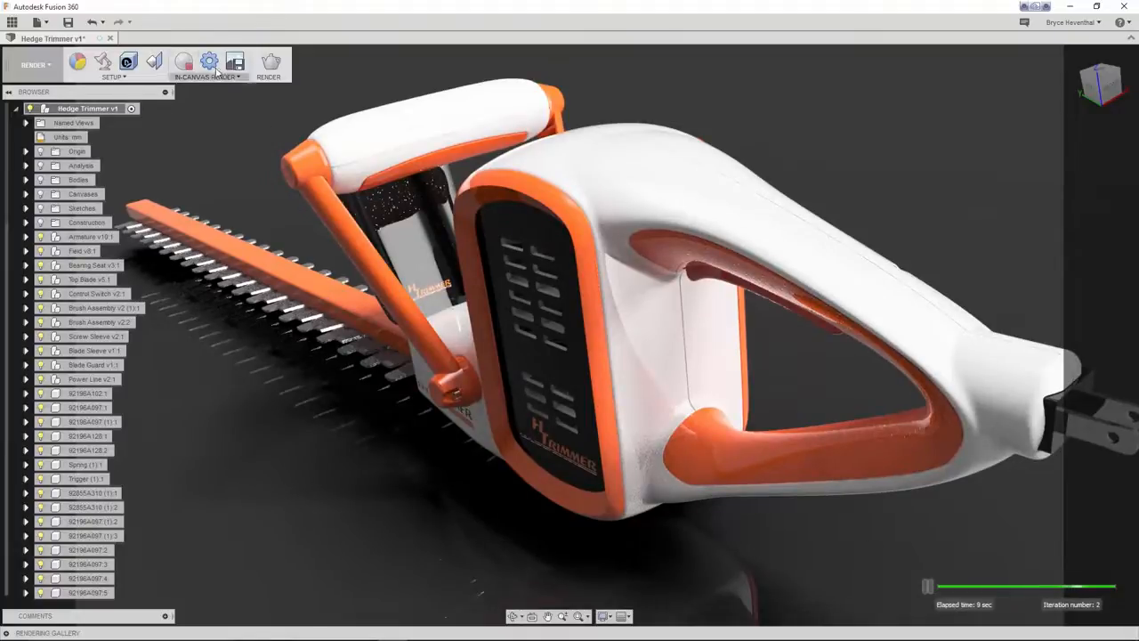
{"action": "left_click", "coordinate": [210, 62]}
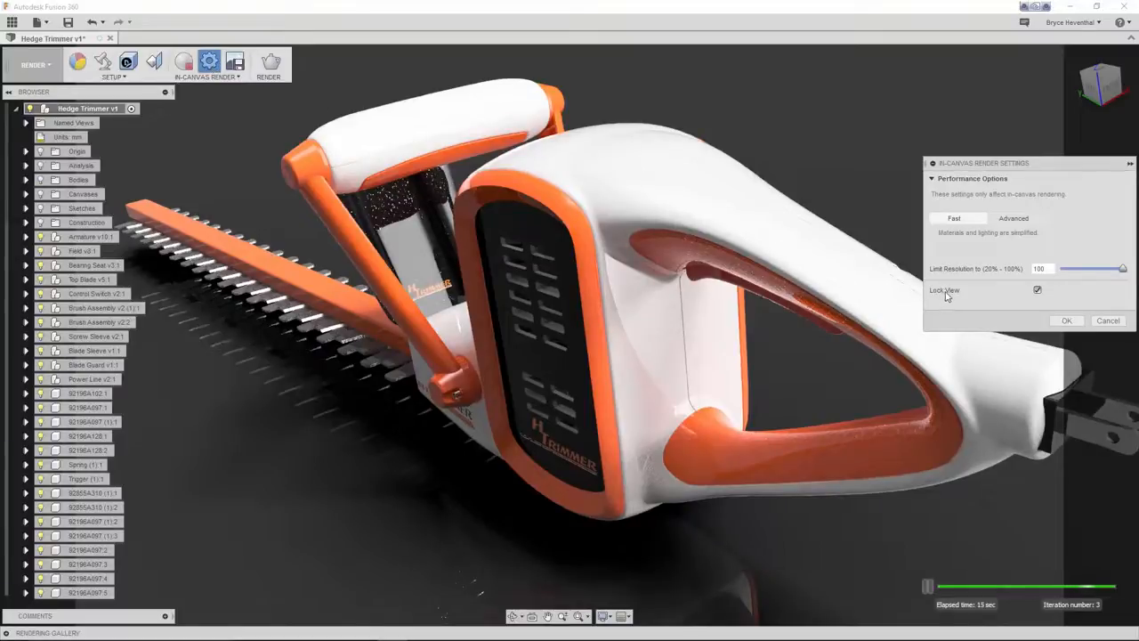
{"action": "mouse_move", "coordinate": [836, 312]}
{"action": "middle_mouse_down", "text": "shift"}
{"action": "mouse_move", "coordinate": [812, 315]}
{"action": "mouse_move", "coordinate": [840, 302]}
{"action": "middle_mouse_up", "text": "shift"}
{"action": "left_click", "coordinate": [1109, 322]}
{"action": "middle_click_drag", "start_coordinate": [949, 305], "coordinate": [924, 321], "text": "shift"}
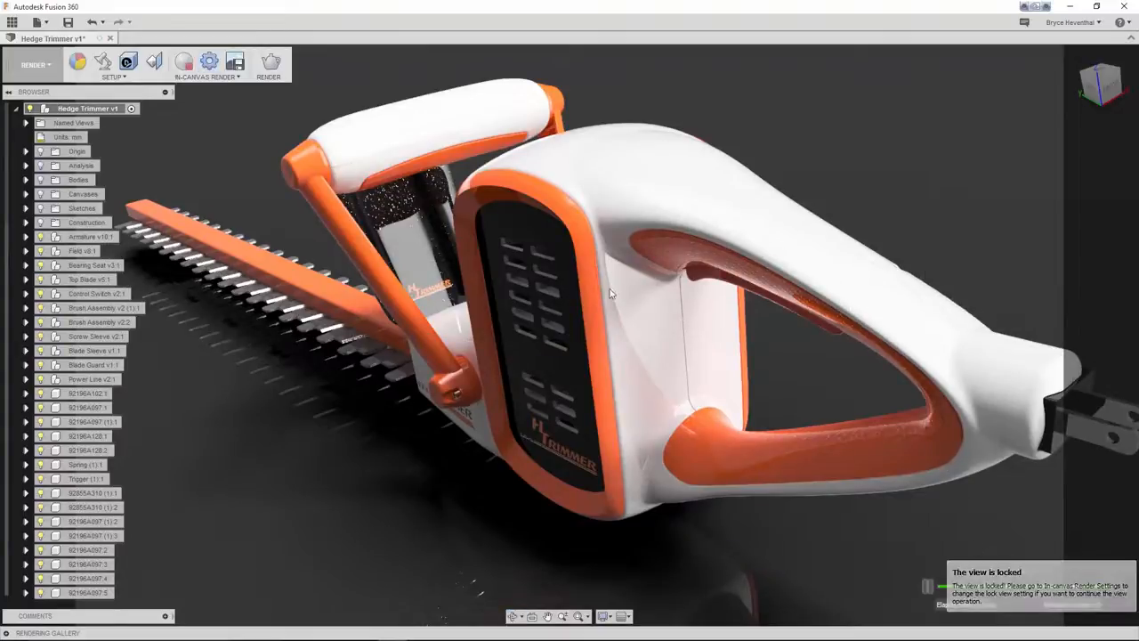
{"action": "left_click", "coordinate": [208, 61]}
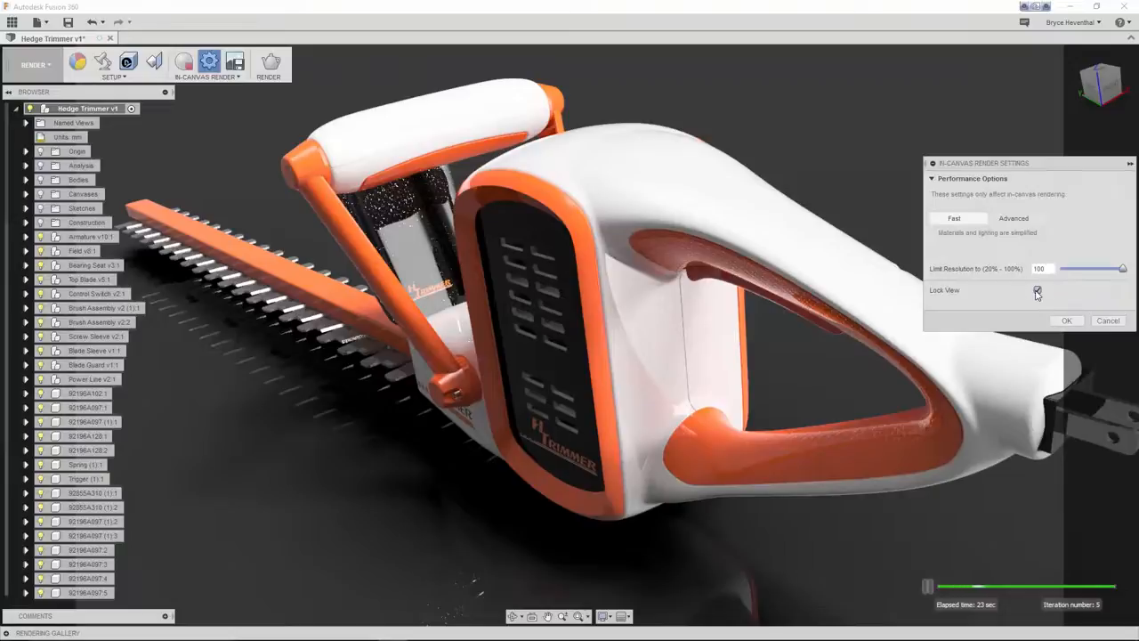
{"action": "middle_click_drag", "start_coordinate": [851, 261], "coordinate": [807, 256], "text": "shift"}
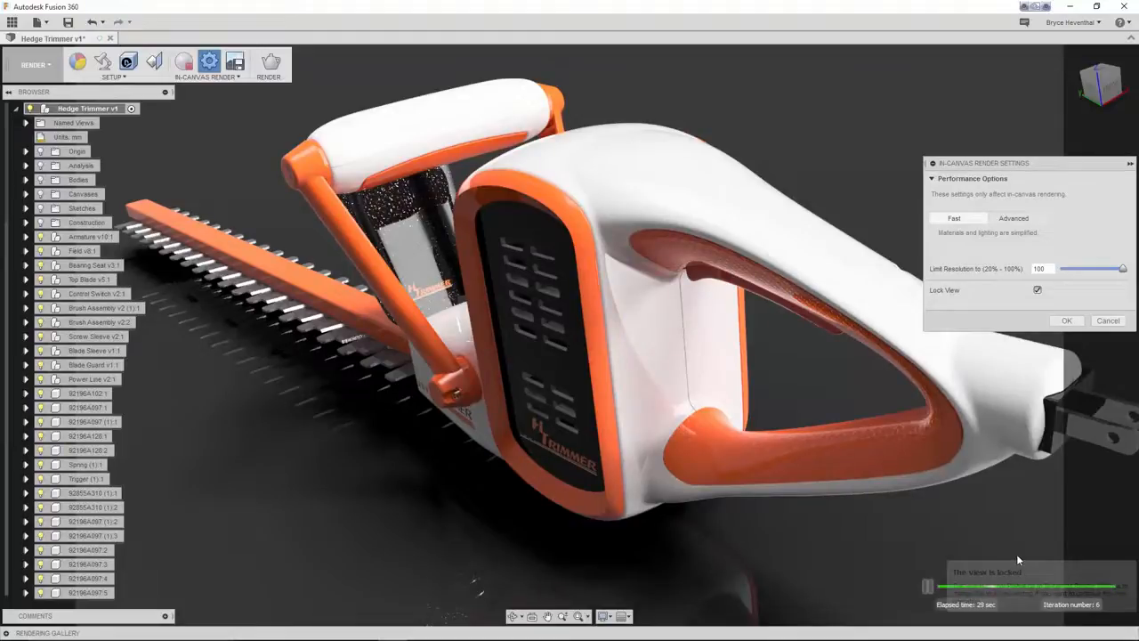
- Set the in-canvas render performance to Advanced and raise the render quality target through Final to Infinite
{"action": "left_click", "coordinate": [1015, 219]}
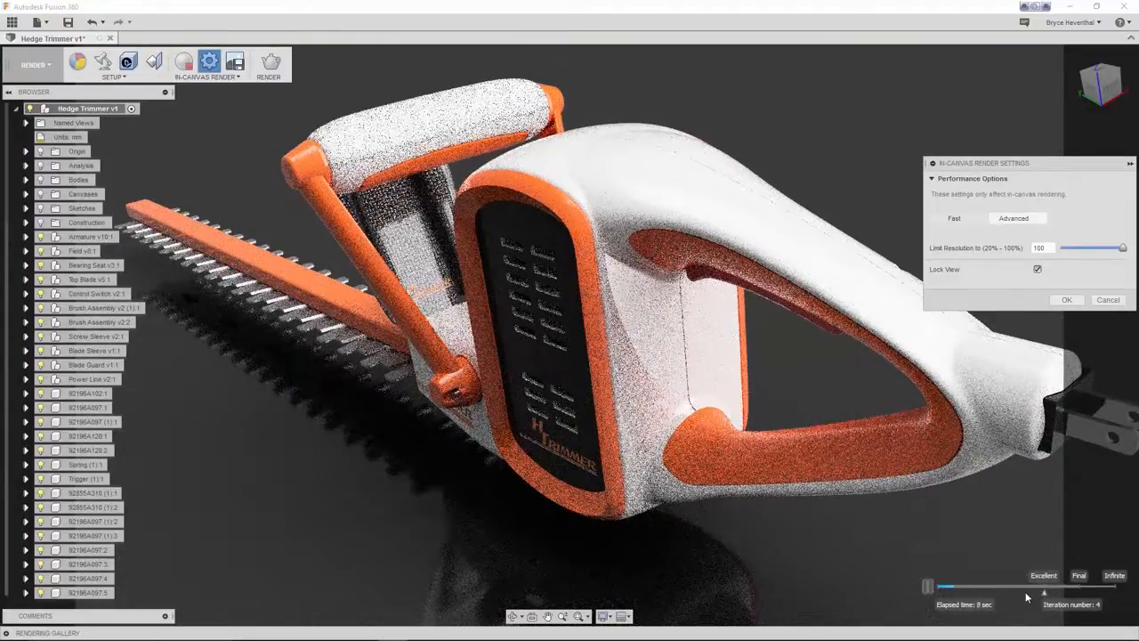
{"action": "left_click_drag", "start_coordinate": [1046, 593], "coordinate": [1082, 596]}
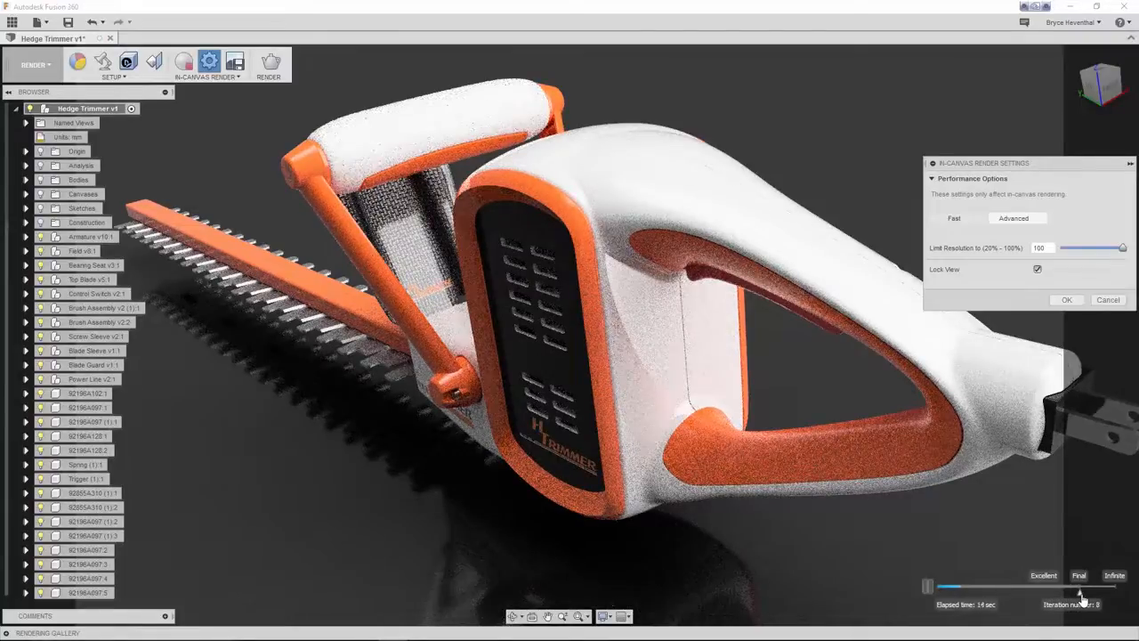
{"action": "left_click_drag", "start_coordinate": [1082, 596], "coordinate": [1118, 600]}
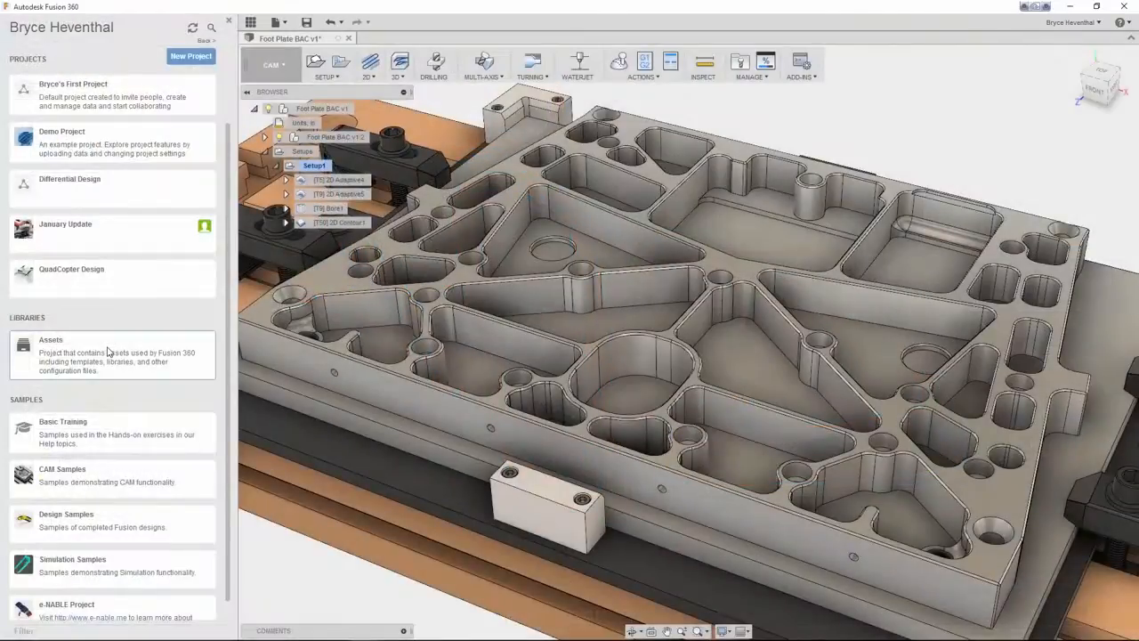
- Look at the folders in the Assets library and review the Enable Cloud Libraries option in the CAM preferences
{"action": "left_click", "coordinate": [107, 353]}
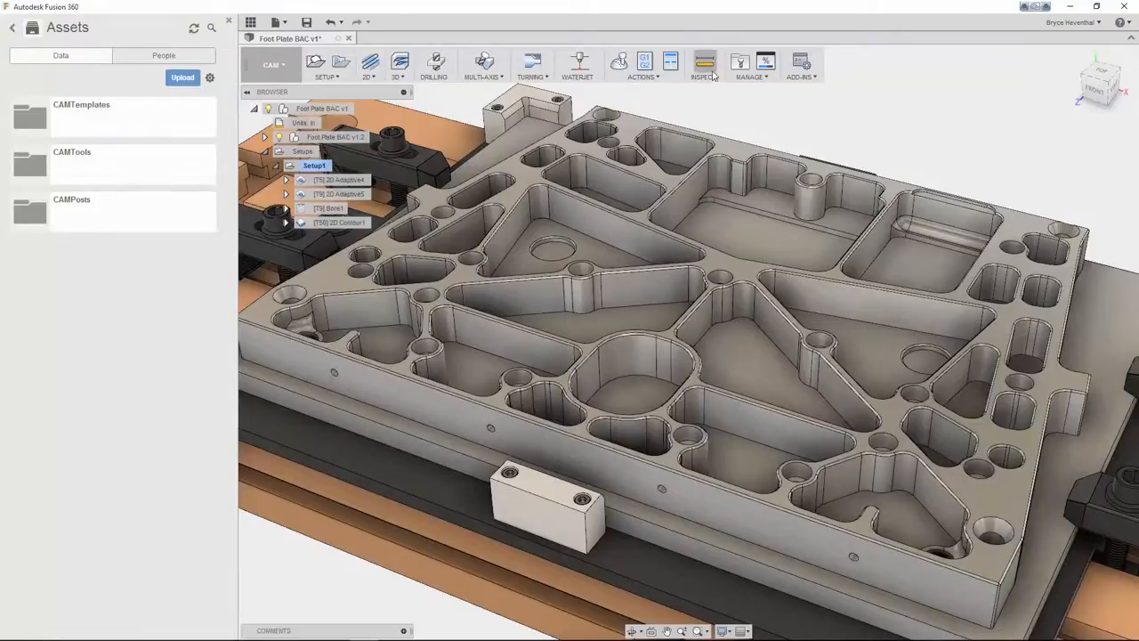
{"action": "left_click", "coordinate": [739, 62]}
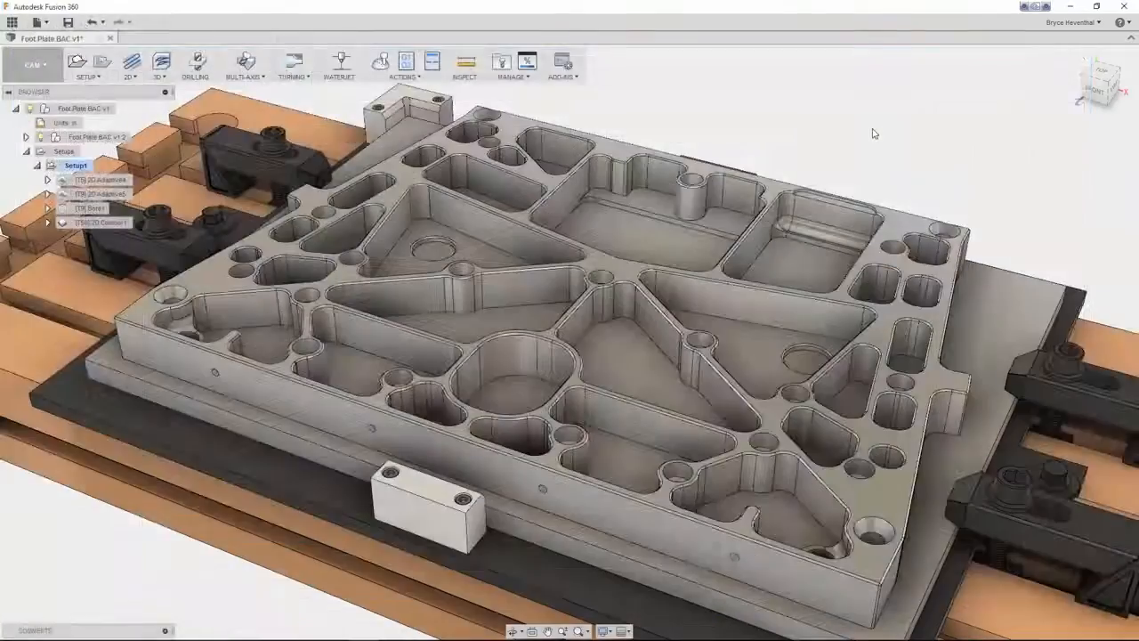
{"action": "left_click", "coordinate": [1073, 23]}
{"action": "left_click", "coordinate": [1071, 55]}
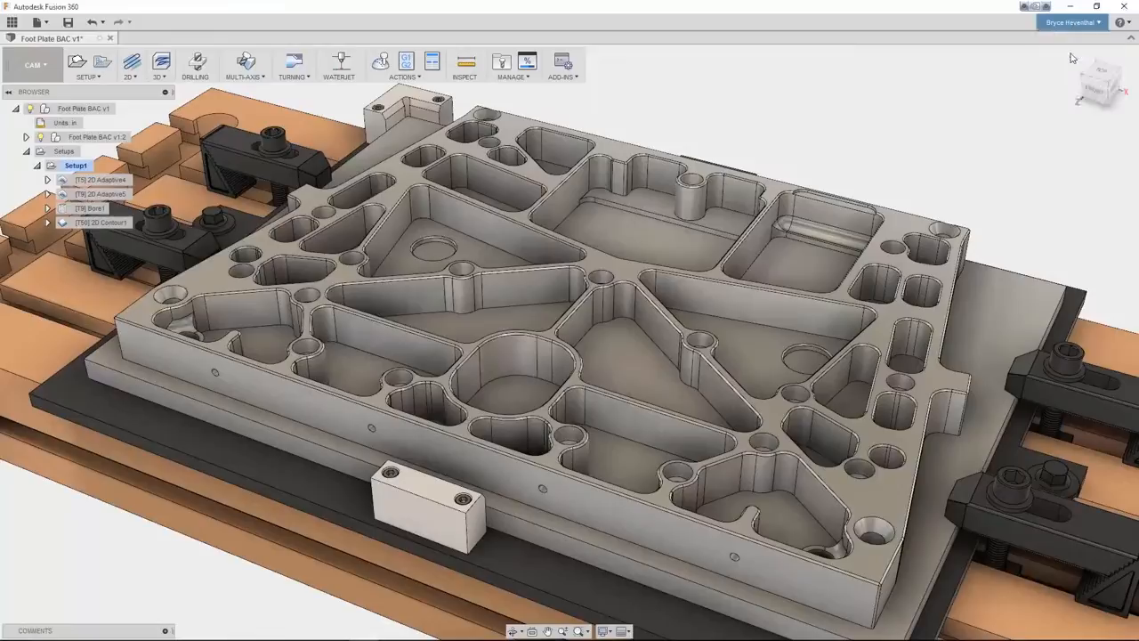
{"action": "left_click", "coordinate": [356, 229]}
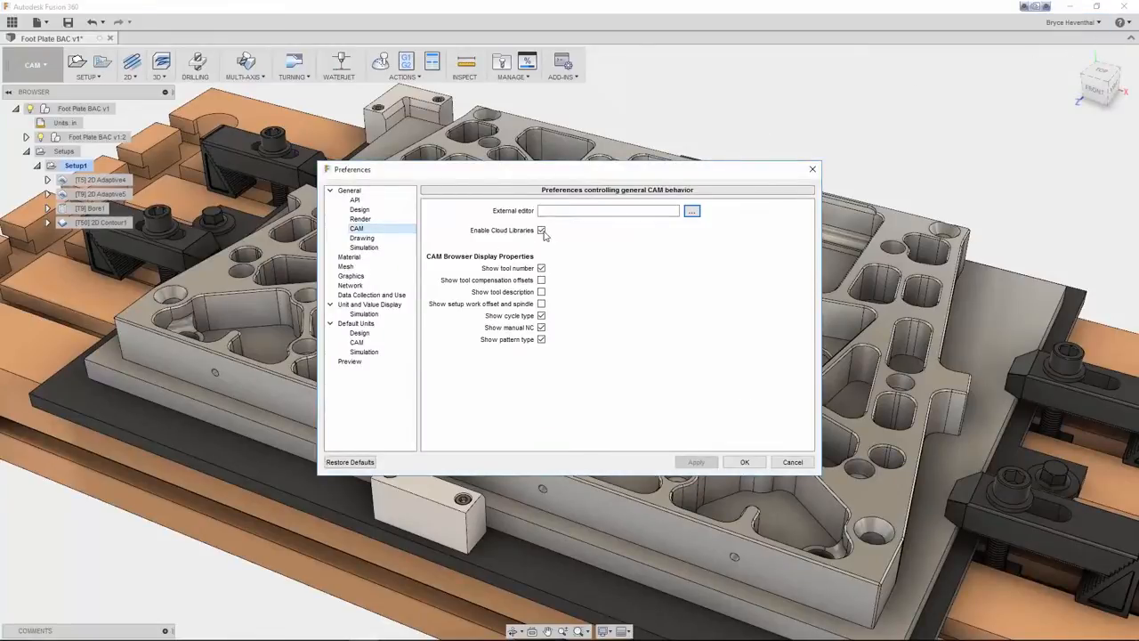
{"action": "left_click", "coordinate": [752, 462]}
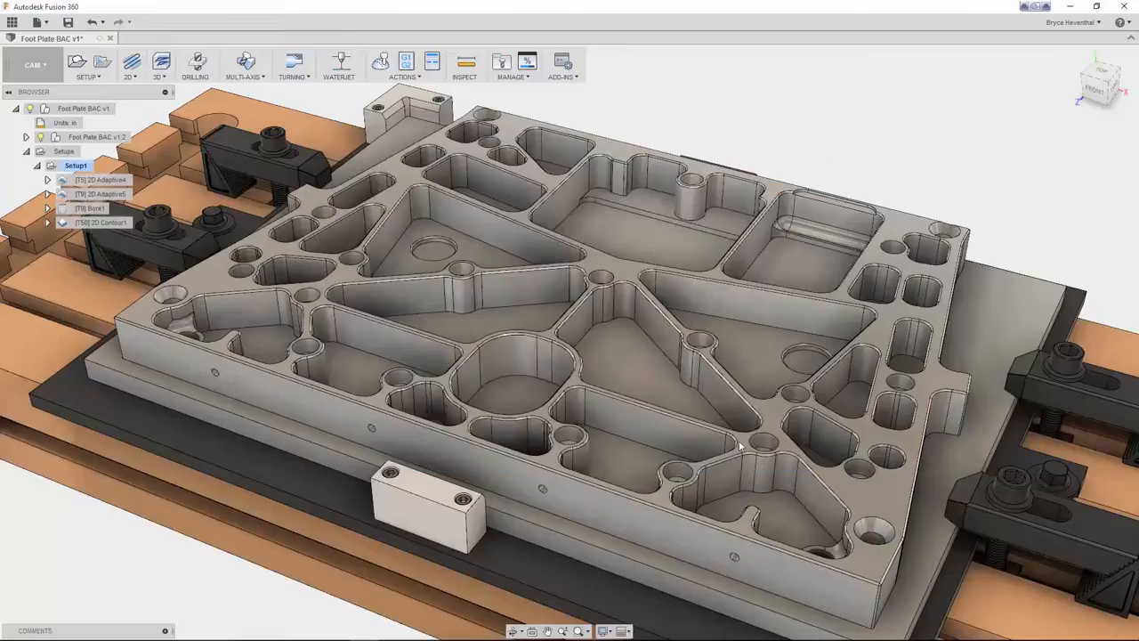
- Show the Assets library and import Pier9HaasMill12Feb16.hsmlib from Downloads into the Cloud section of the CAM Tool Library
{"action": "left_click", "coordinate": [12, 22]}
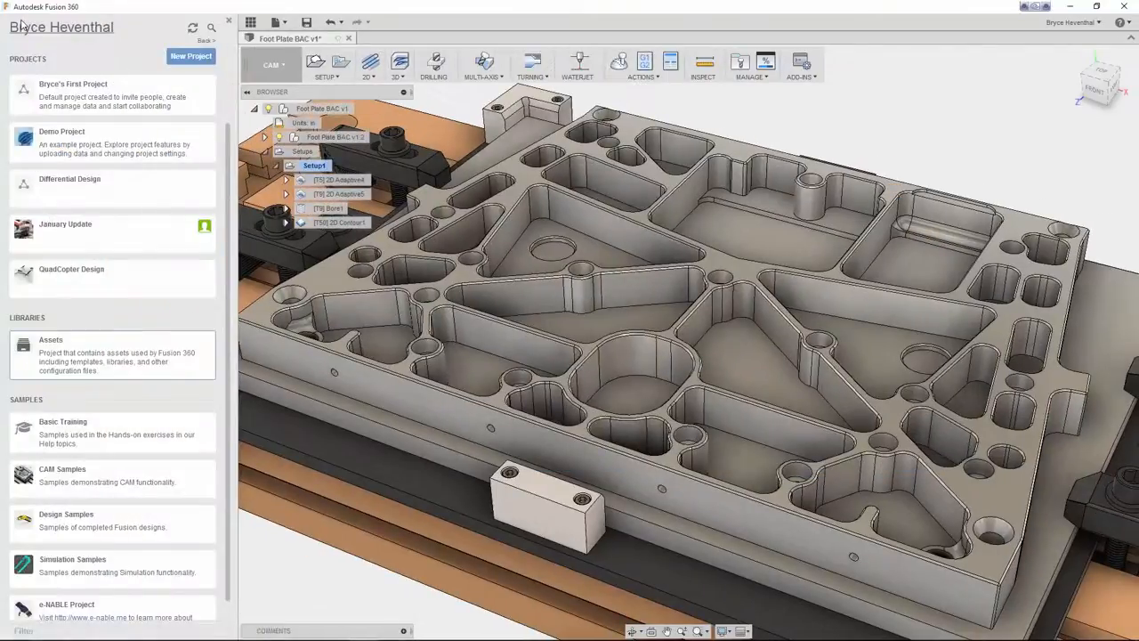
{"action": "left_click", "coordinate": [108, 352]}
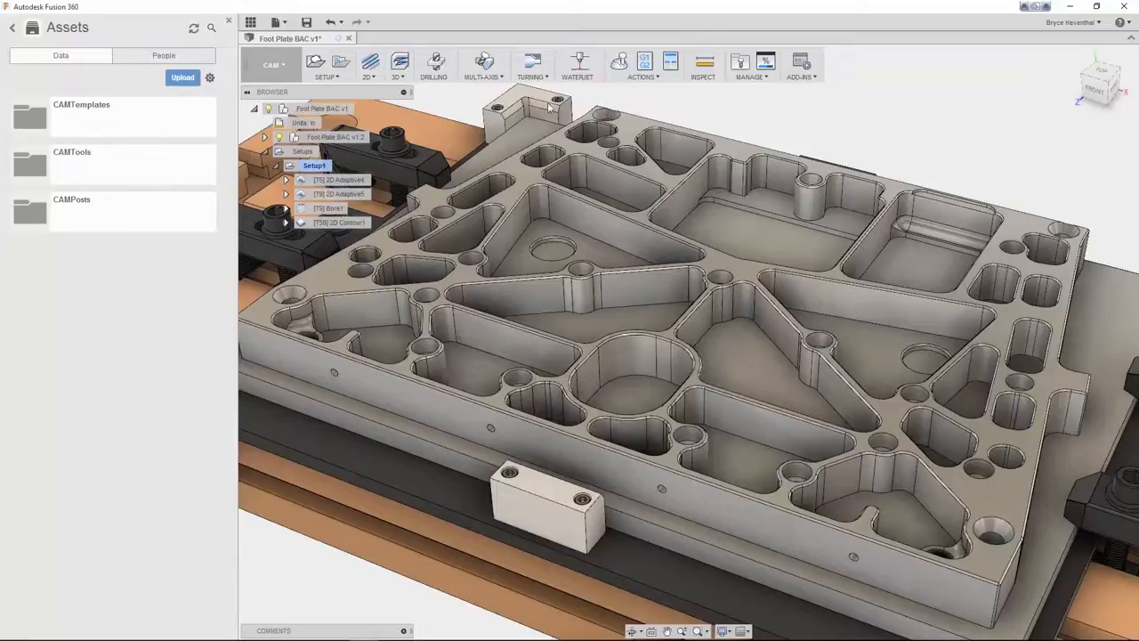
{"action": "left_click", "coordinate": [739, 64]}
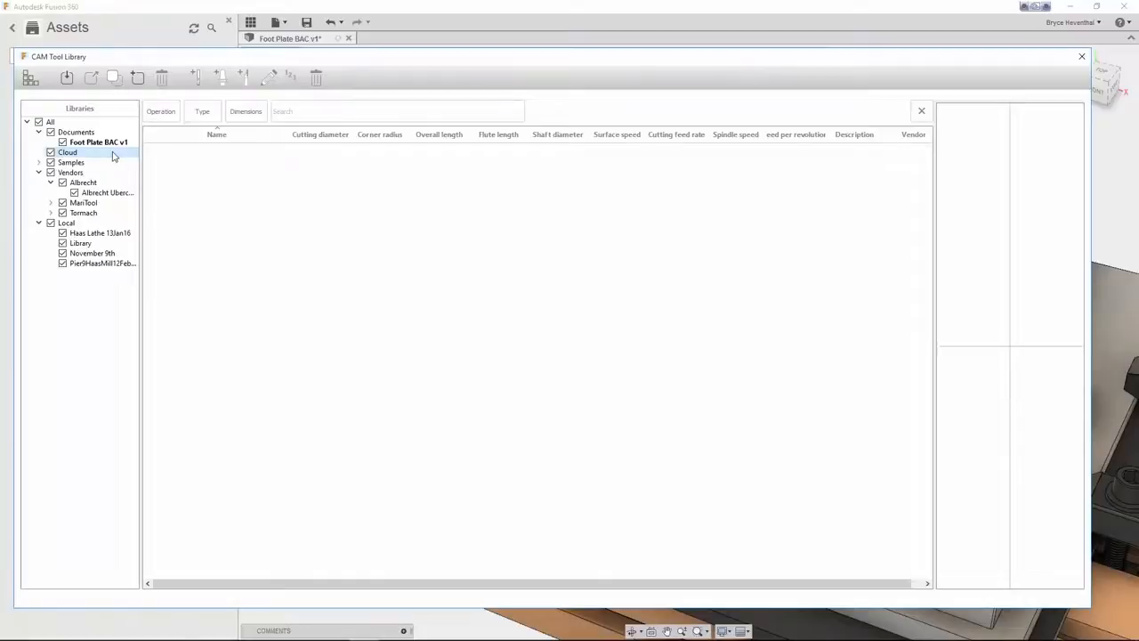
{"action": "left_click", "coordinate": [67, 80]}
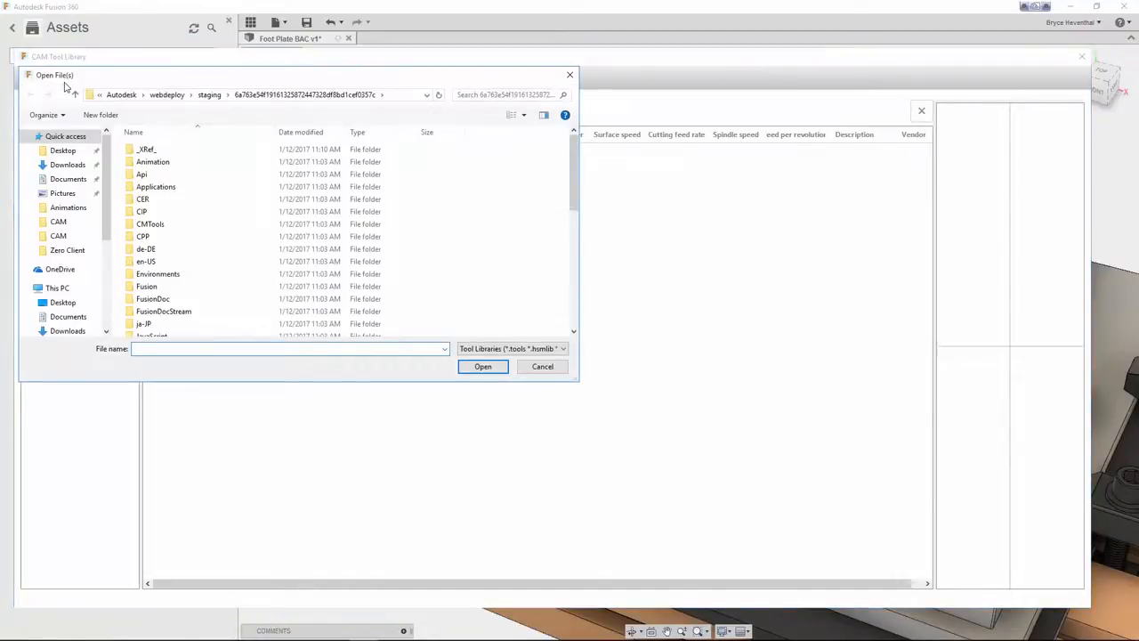
{"action": "left_click", "coordinate": [66, 166]}
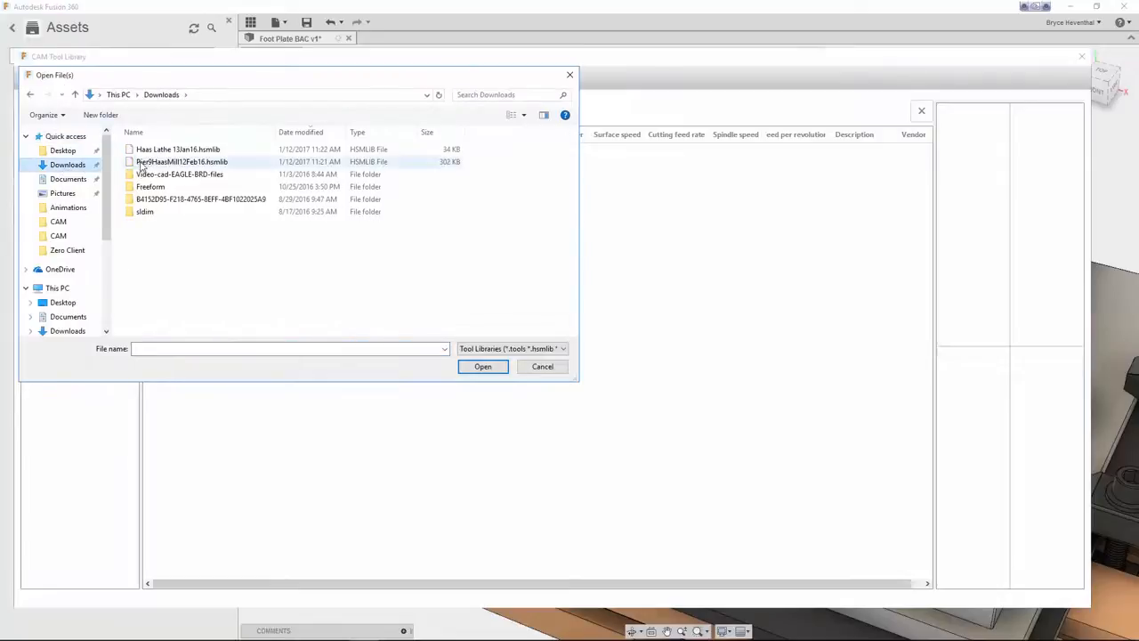
{"action": "double_click", "coordinate": [178, 162]}
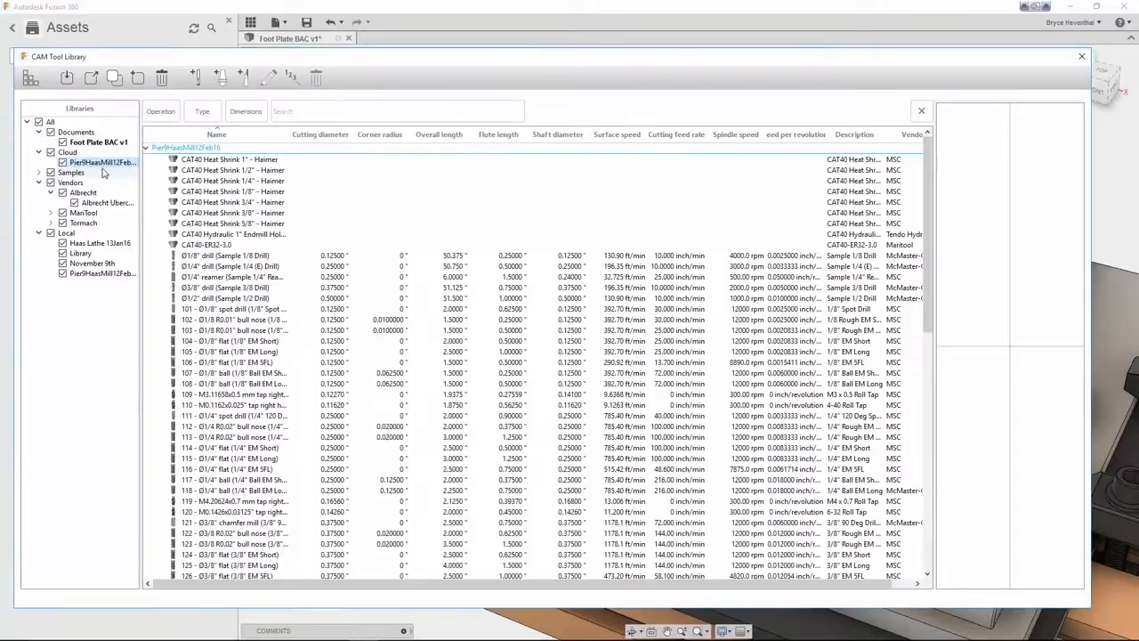
{"action": "left_click", "coordinate": [1081, 58]}
- Open the CAMTools folder in the Assets library and refresh its contents to look for the imported tool library
{"action": "left_click", "coordinate": [117, 169]}
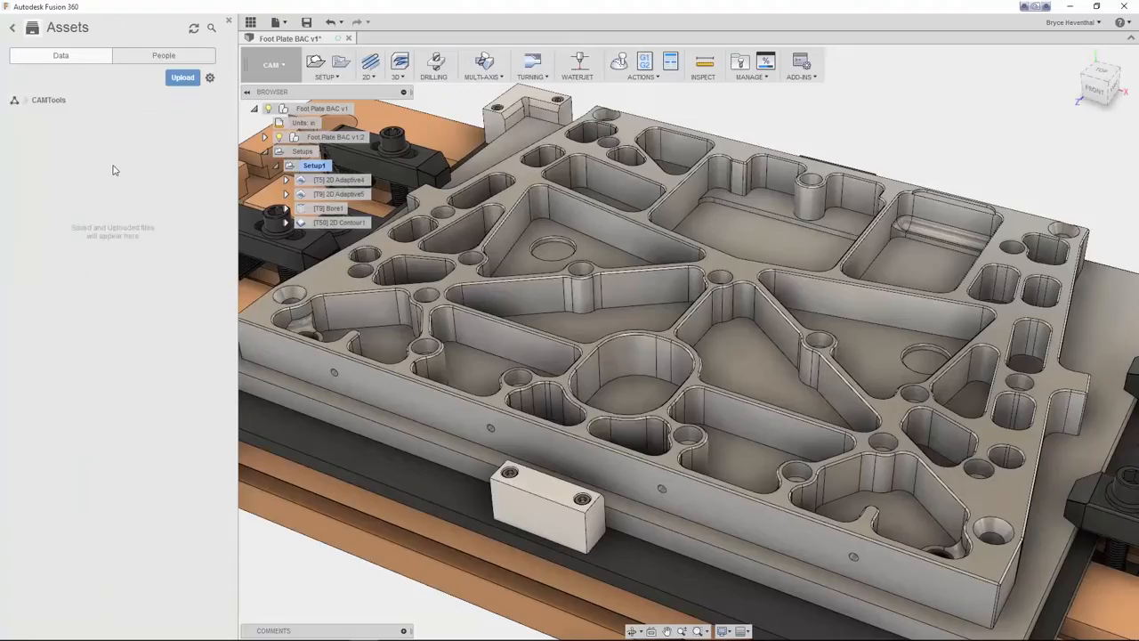
{"action": "left_click", "coordinate": [194, 31]}
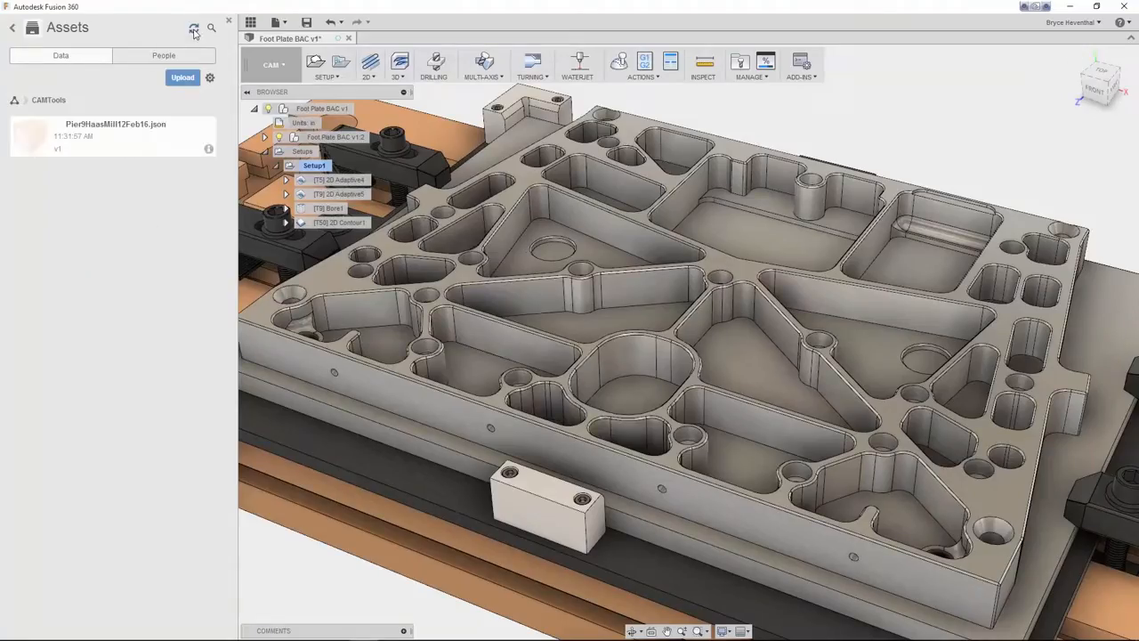
- Create a new library named Lathe Tools in the Cloud section of the CAM Tool Library
{"action": "left_click", "coordinate": [740, 61]}
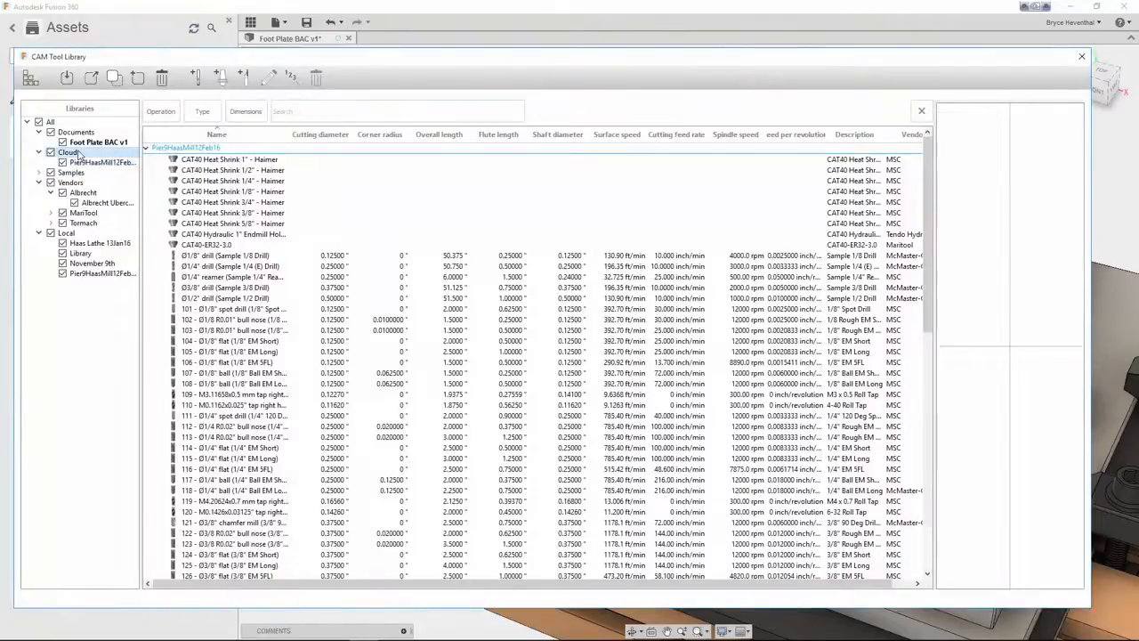
{"action": "left_click", "coordinate": [139, 78]}
{"action": "type", "text": "Lathe Tools"}
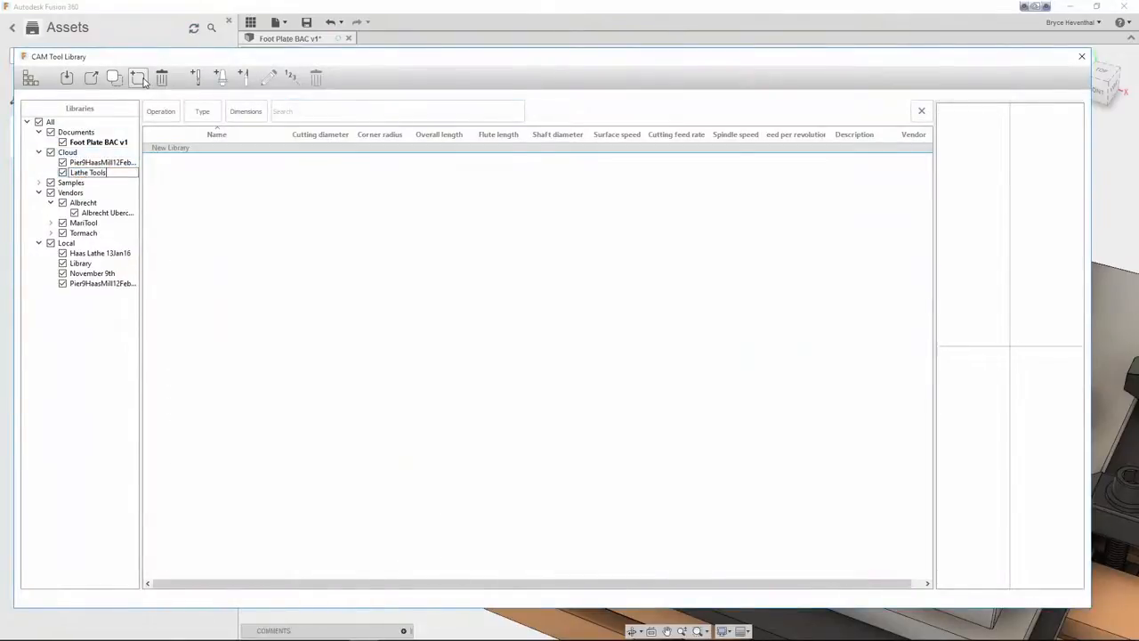
{"action": "key", "text": "Return"}
- Copy all tools from the local Haas Lathe 13Jan16 library into the Lathe Tools cloud library and close the tool library
{"action": "left_click", "coordinate": [99, 253]}
{"action": "left_click_drag", "start_coordinate": [217, 160], "coordinate": [100, 174]}
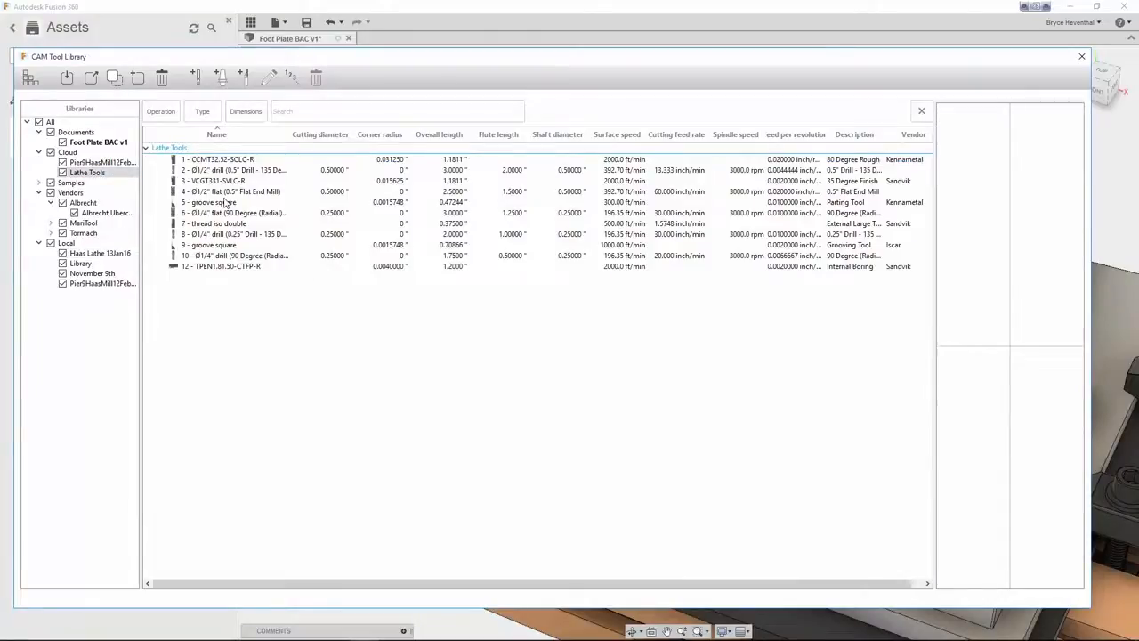
{"action": "left_click", "coordinate": [1080, 58]}
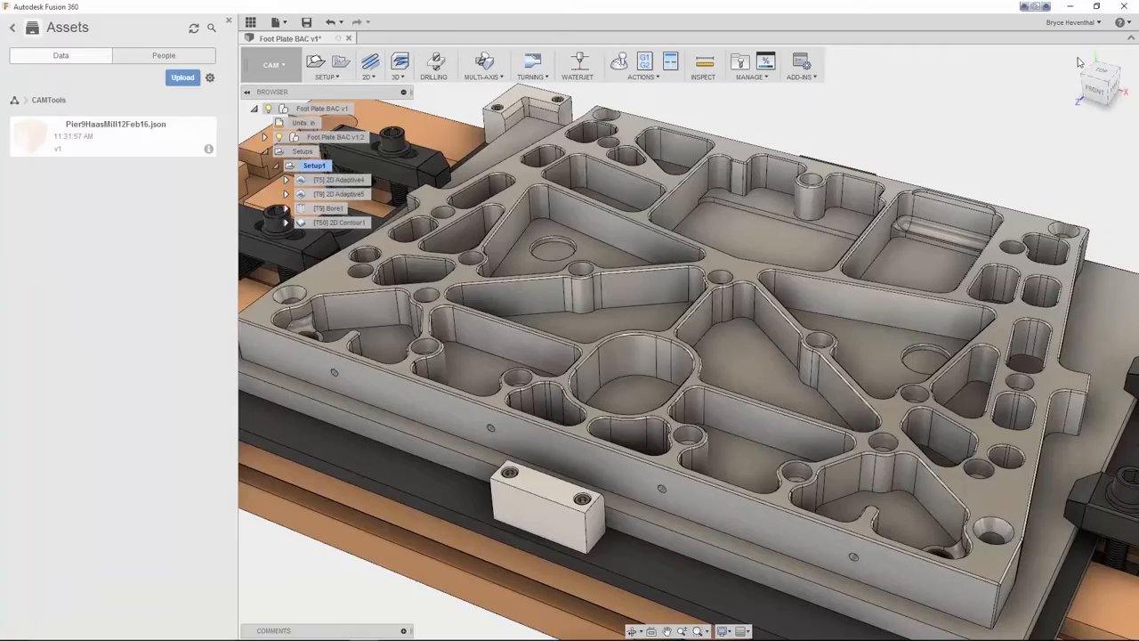
- Refresh the CAMTools folder in the Assets library to check for the new library, and open the CAMTemplates folder
{"action": "left_click", "coordinate": [194, 29]}
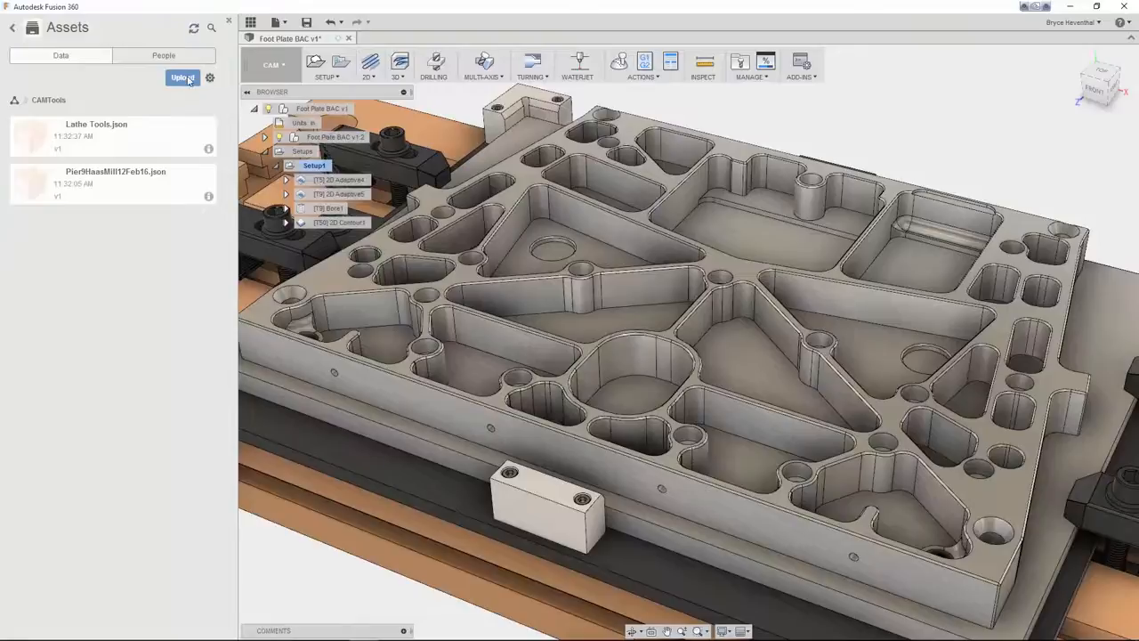
{"action": "left_click", "coordinate": [14, 100]}
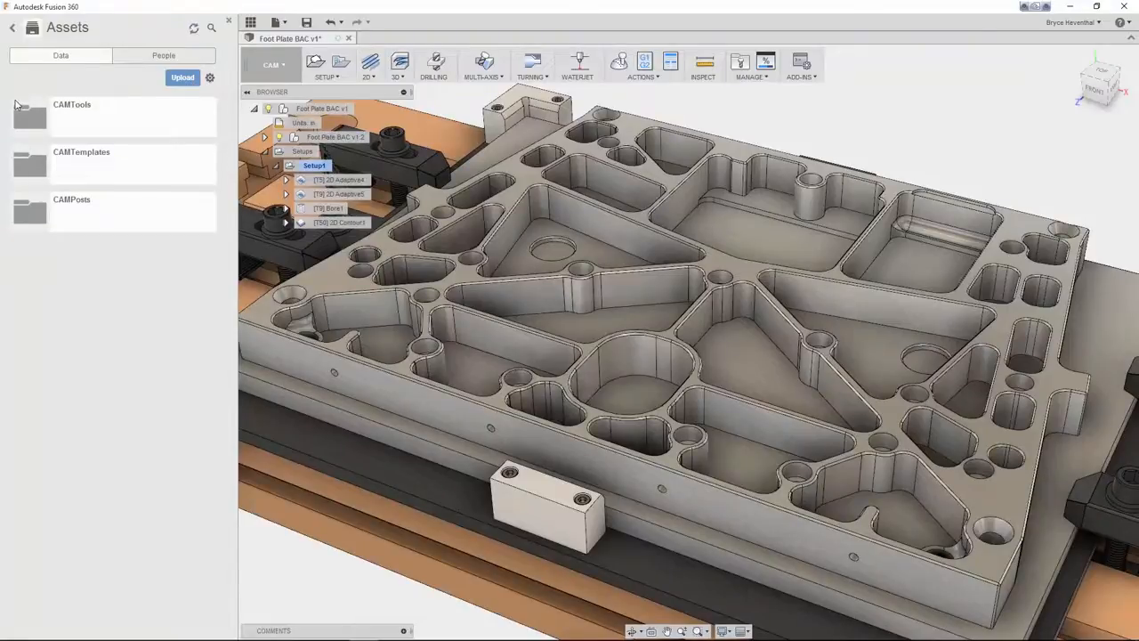
{"action": "left_click", "coordinate": [65, 160]}
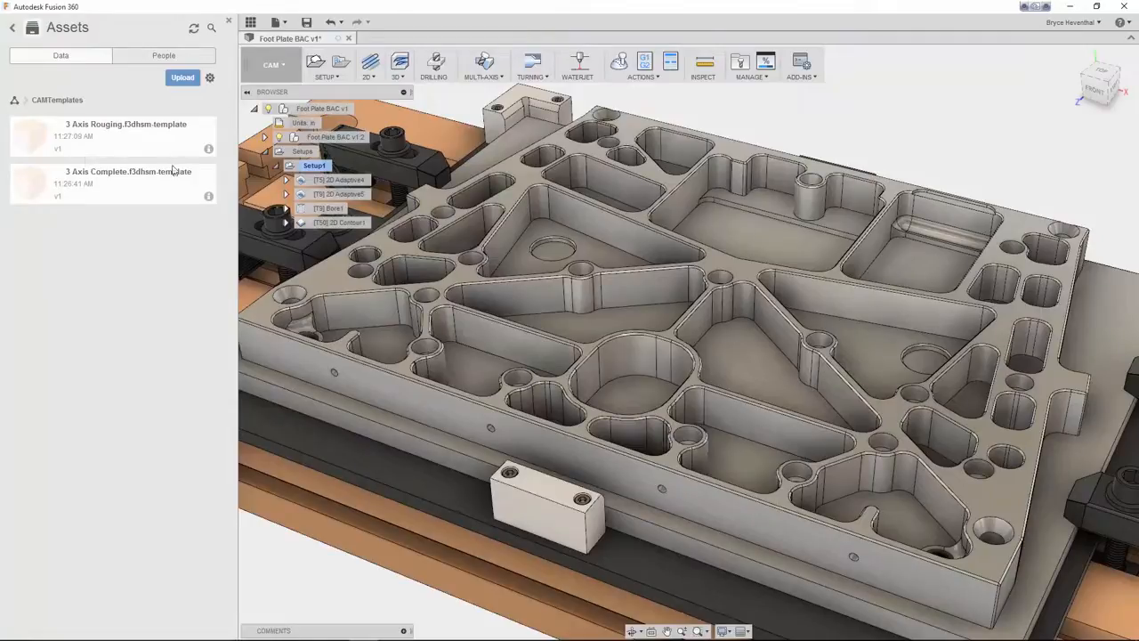
- Store the four operations of Setup1 as a template named 2.5 Axis Strategy and refresh the CAMTemplates folder
{"action": "left_click", "coordinate": [292, 181]}
{"action": "left_click", "coordinate": [325, 222], "text": "shift"}
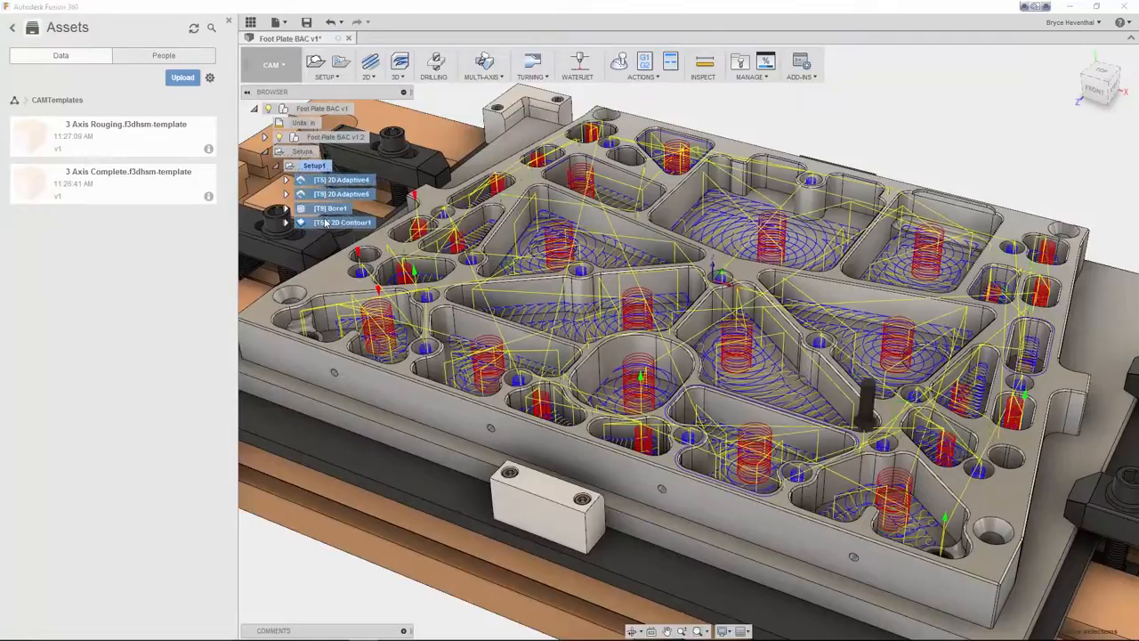
{"action": "right_click", "coordinate": [325, 223]}
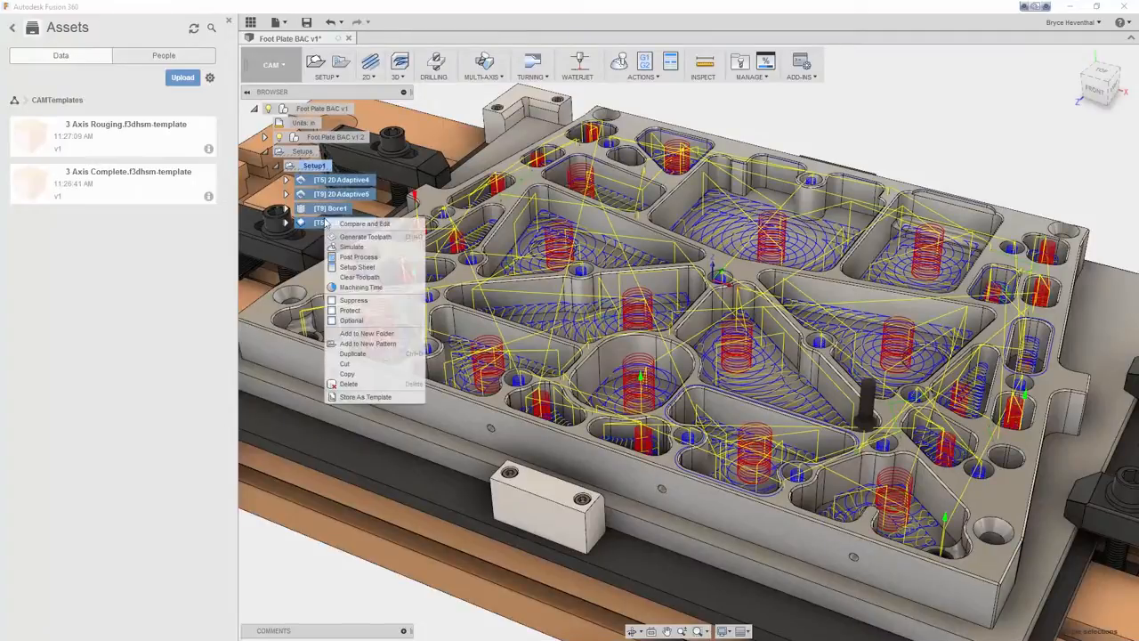
{"action": "left_click", "coordinate": [356, 397]}
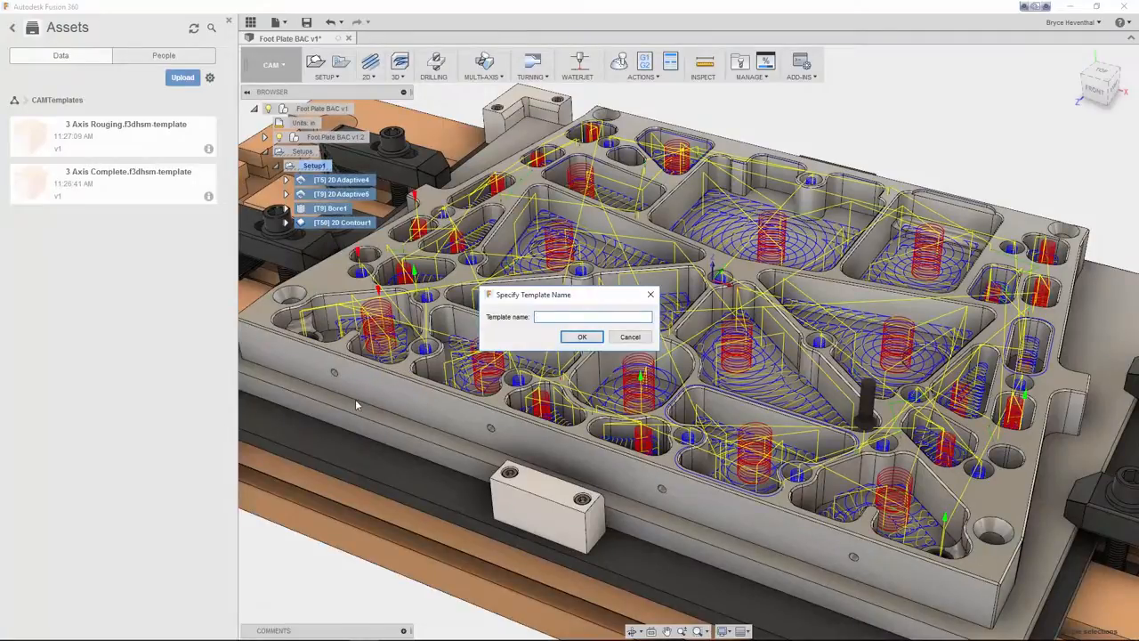
{"action": "type", "text": "2.5 Axis Complete"}
{"action": "key", "text": "Return"}
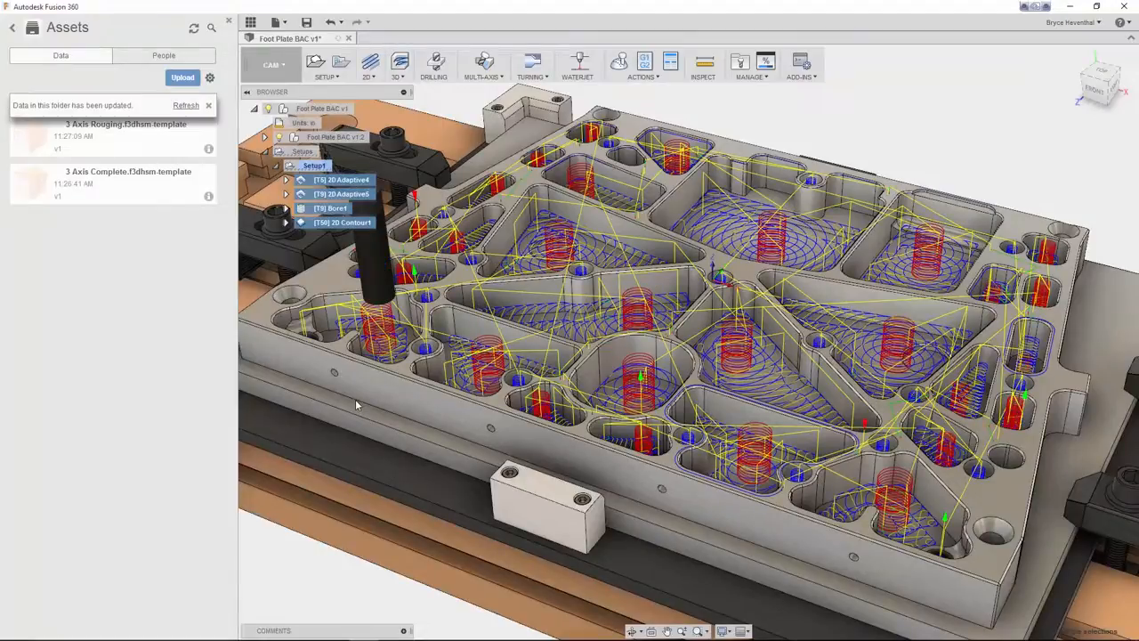
{"action": "left_click", "coordinate": [185, 106]}
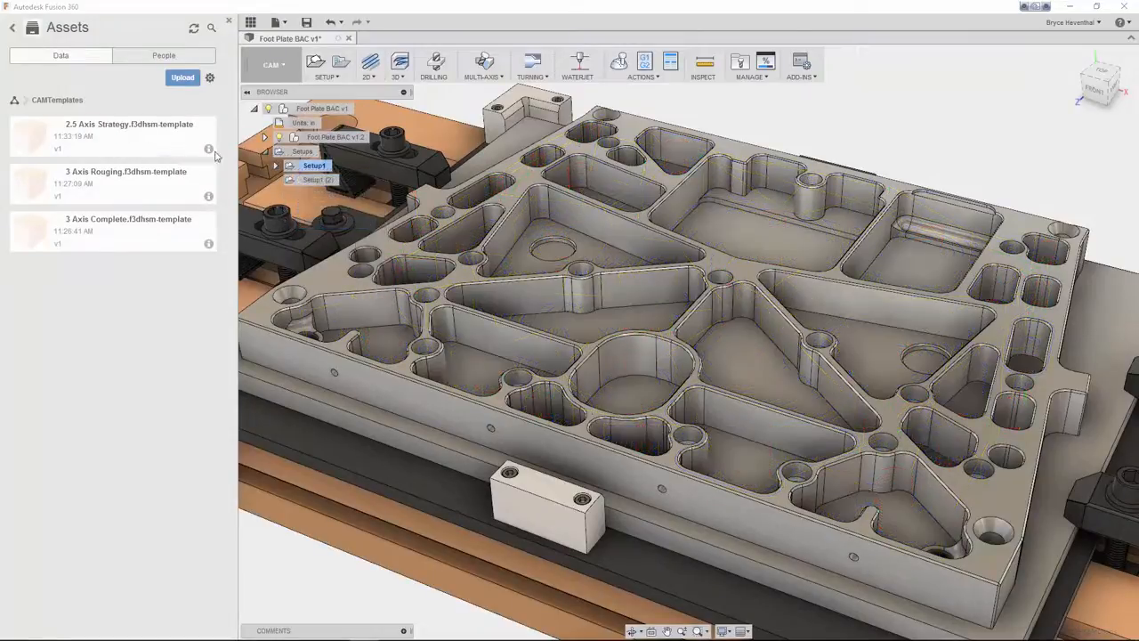
- Look for the Create From Template option of Setup1 (2)
{"action": "right_click", "coordinate": [309, 181]}
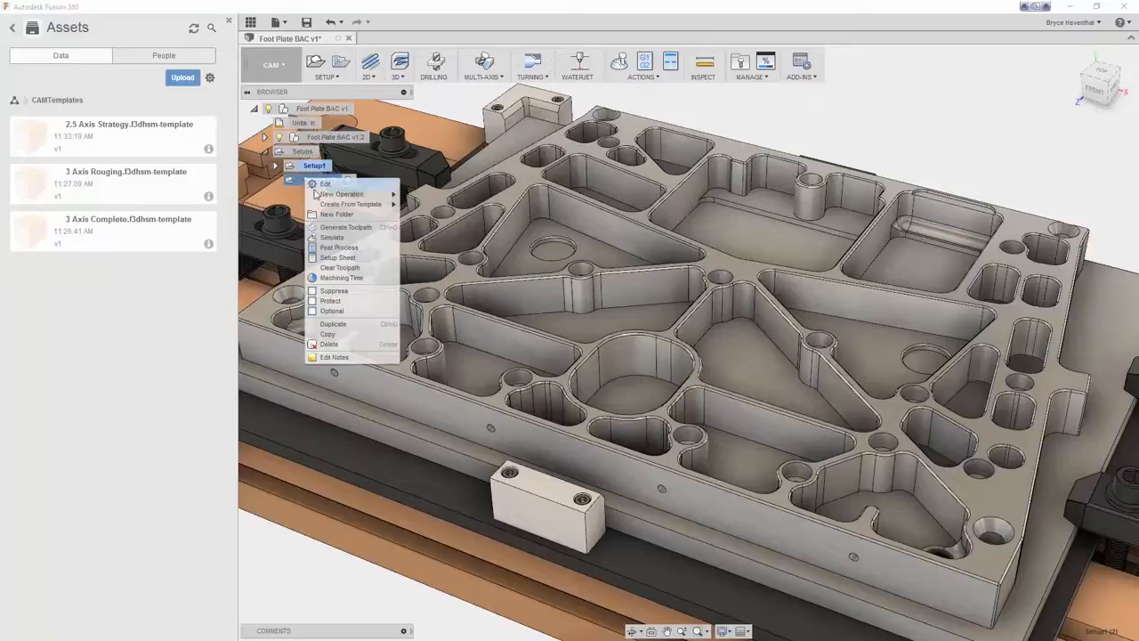
{"action": "mouse_move", "coordinate": [327, 209]}
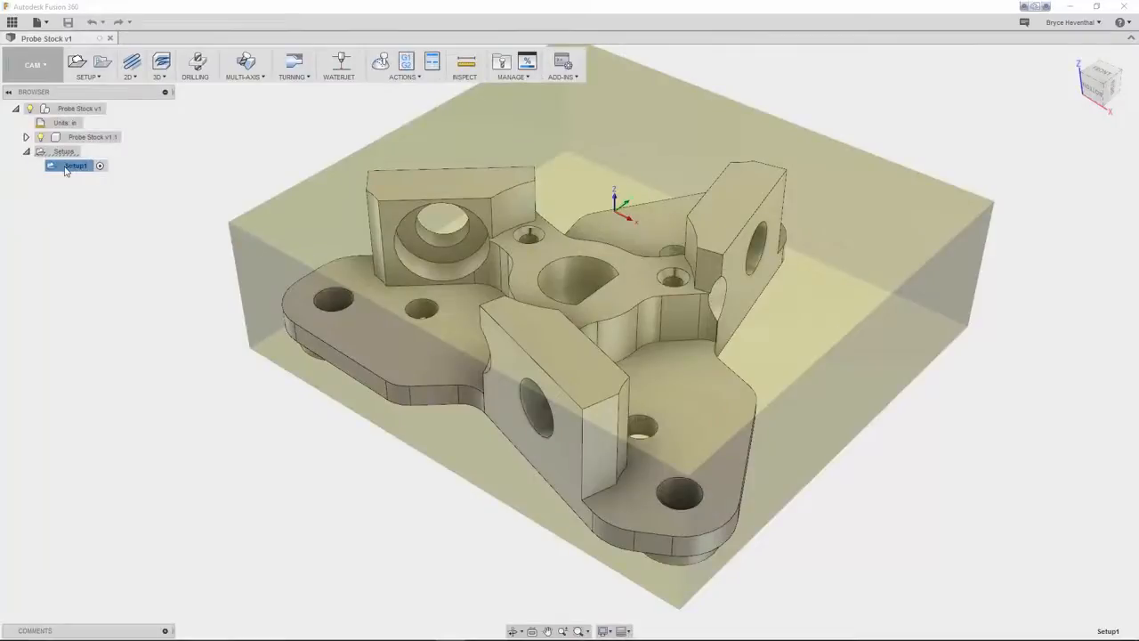
- Start a WCS Probe operation in Setup1 of Probe Stock with the 6 - Ø0.24" sample inch probe and probe mode Stock
{"action": "left_click", "coordinate": [91, 76]}
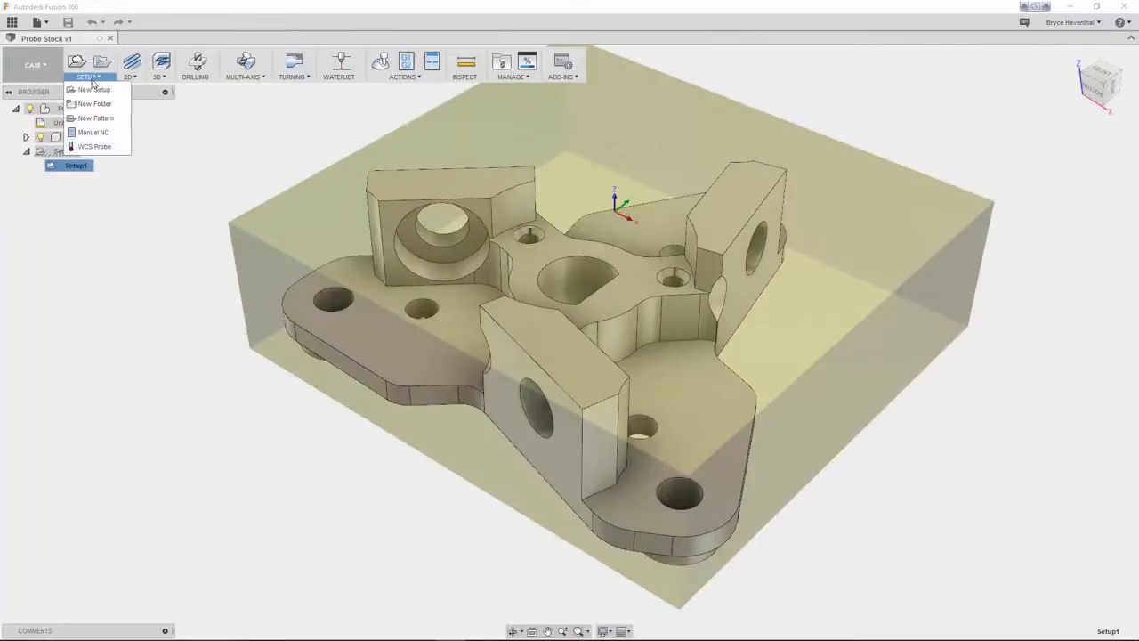
{"action": "left_click", "coordinate": [95, 146]}
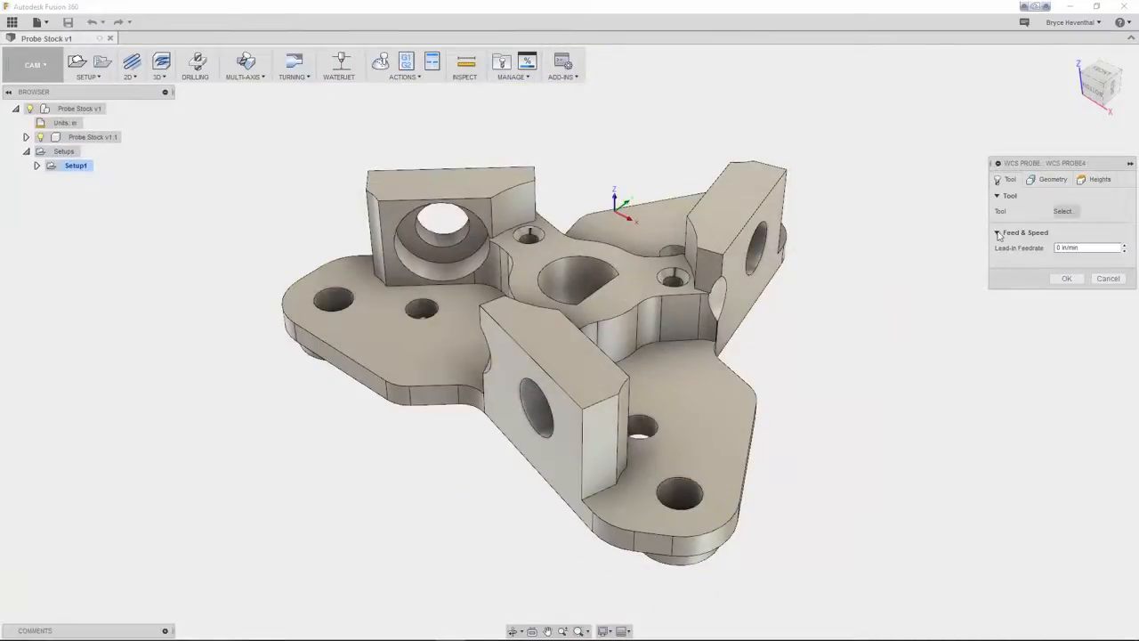
{"action": "left_click", "coordinate": [1059, 217]}
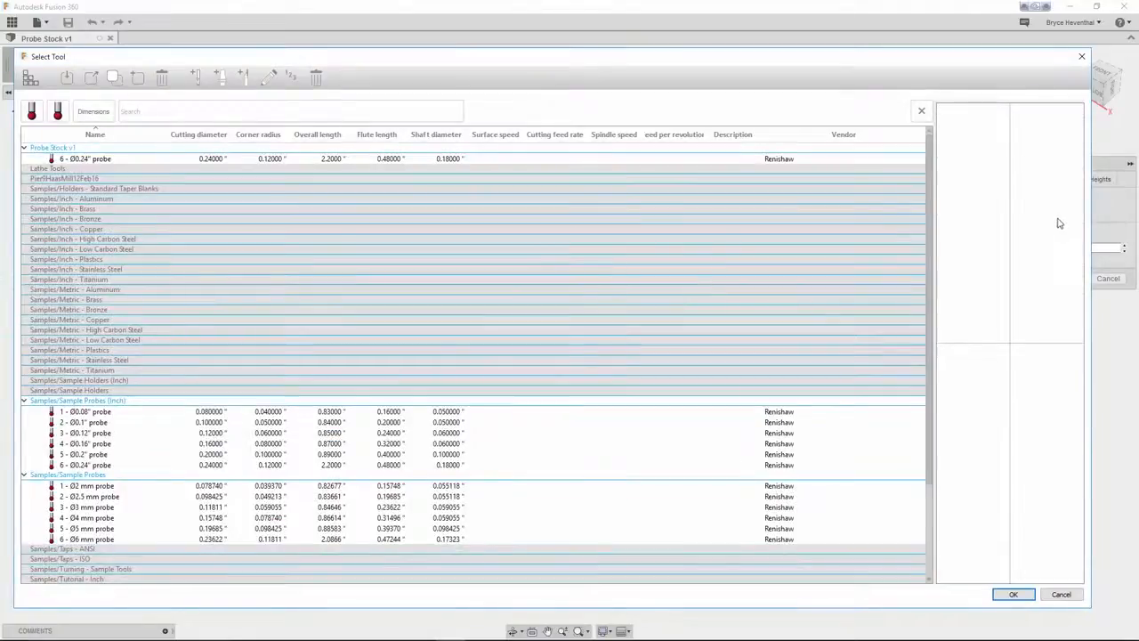
{"action": "double_click", "coordinate": [227, 466]}
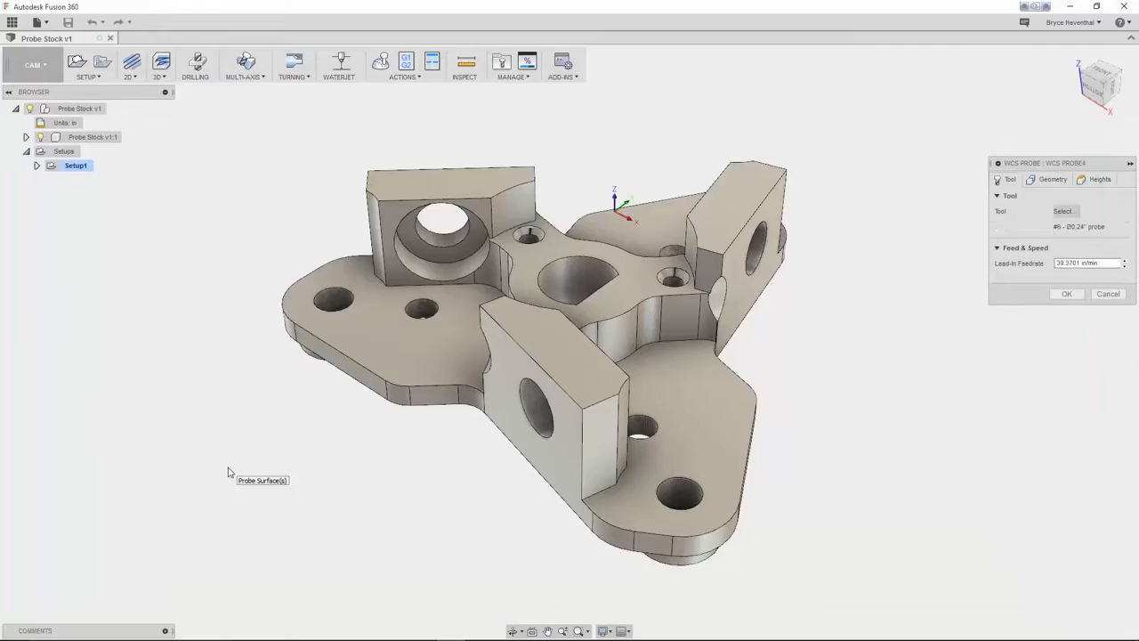
{"action": "left_click", "coordinate": [1051, 182]}
{"action": "left_click", "coordinate": [1078, 211]}
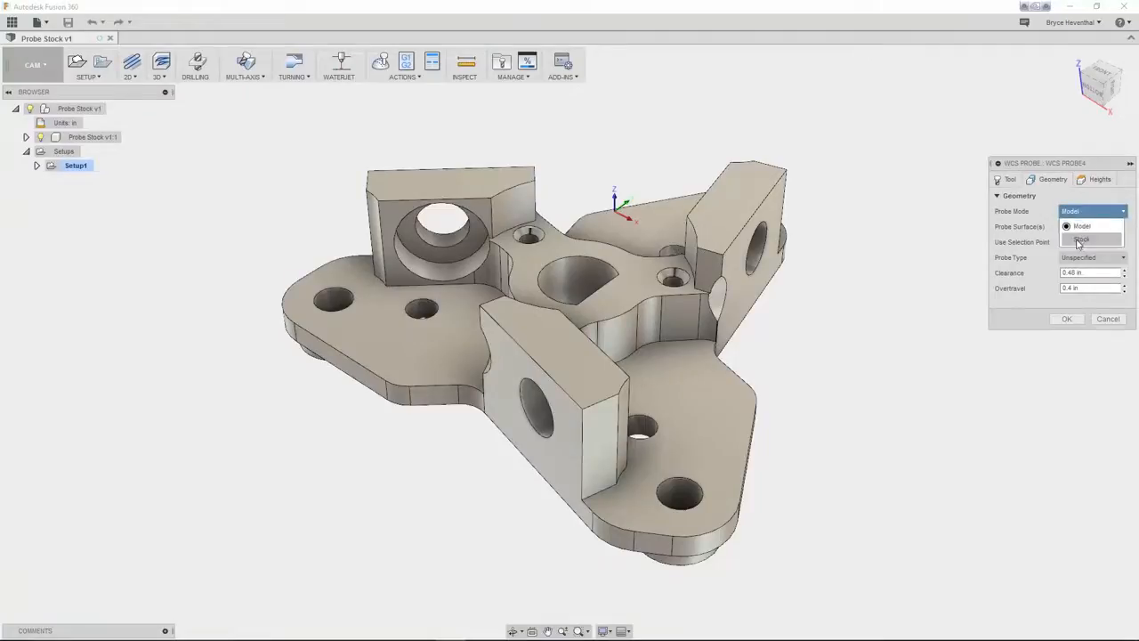
{"action": "left_click", "coordinate": [1078, 242]}
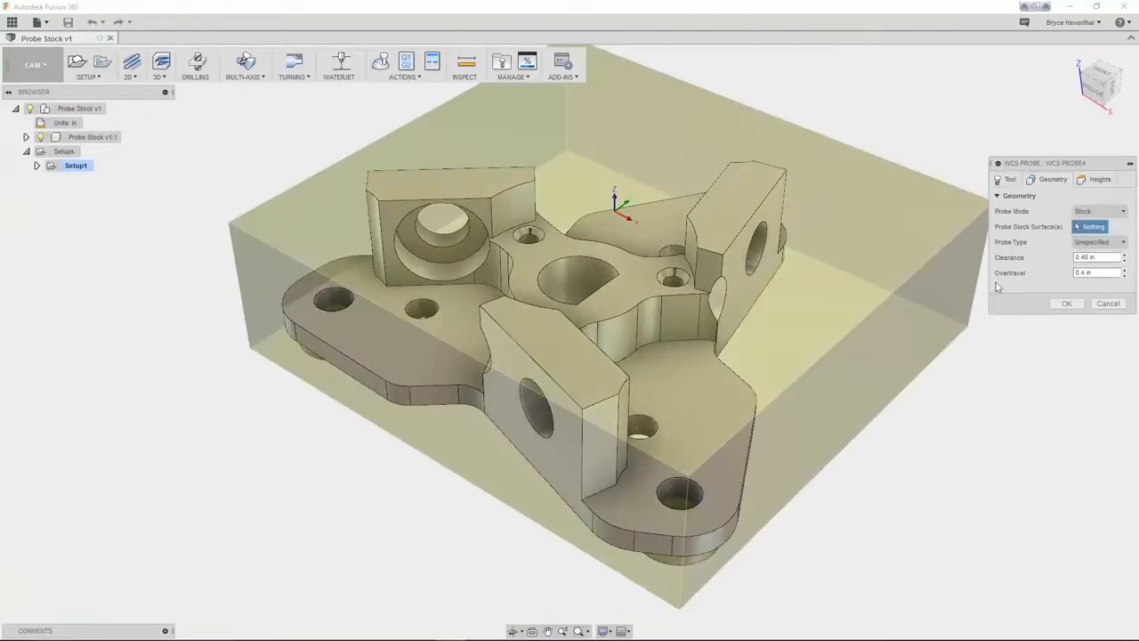
- Select the four vertical side faces of the stock as probe surfaces and create the probing operation
{"action": "left_click", "coordinate": [927, 305]}
{"action": "left_click", "coordinate": [584, 470]}
{"action": "middle_click_drag", "start_coordinate": [344, 477], "coordinate": [483, 459], "text": "shift"}
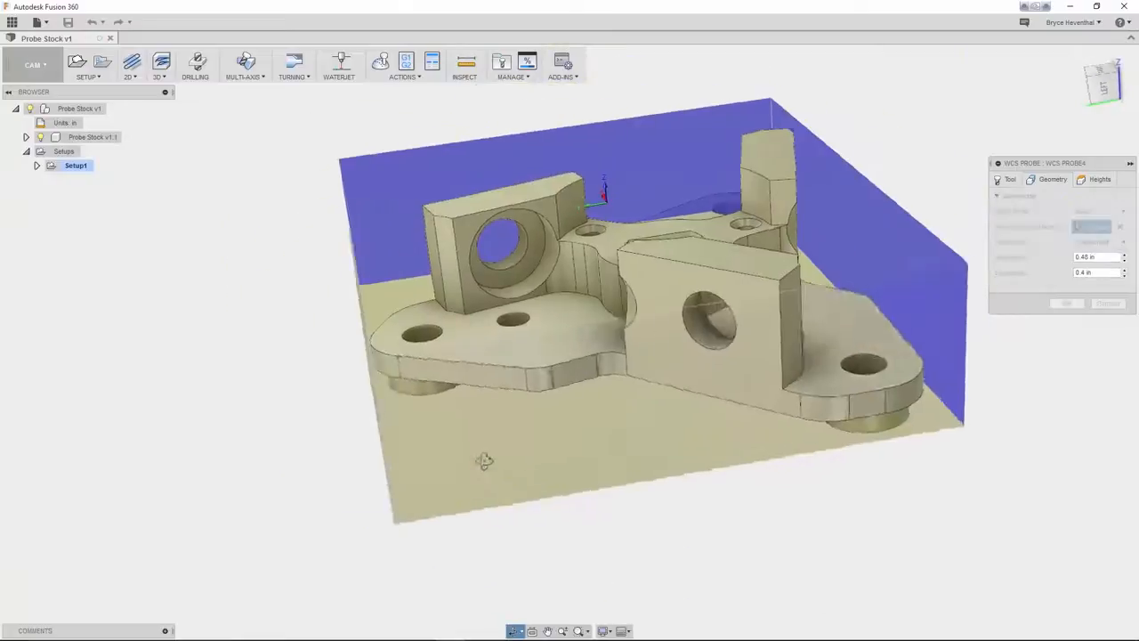
{"action": "left_click", "coordinate": [484, 459]}
{"action": "middle_click_drag", "start_coordinate": [371, 459], "coordinate": [467, 438], "text": "shift"}
{"action": "left_click", "coordinate": [469, 442]}
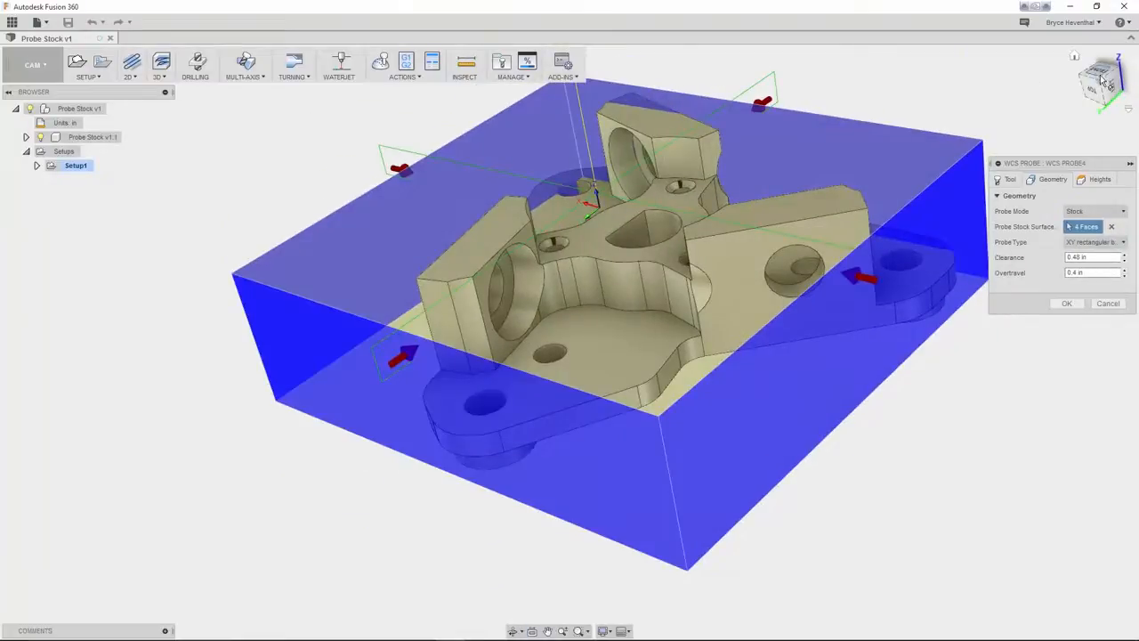
{"action": "left_click", "coordinate": [1075, 57]}
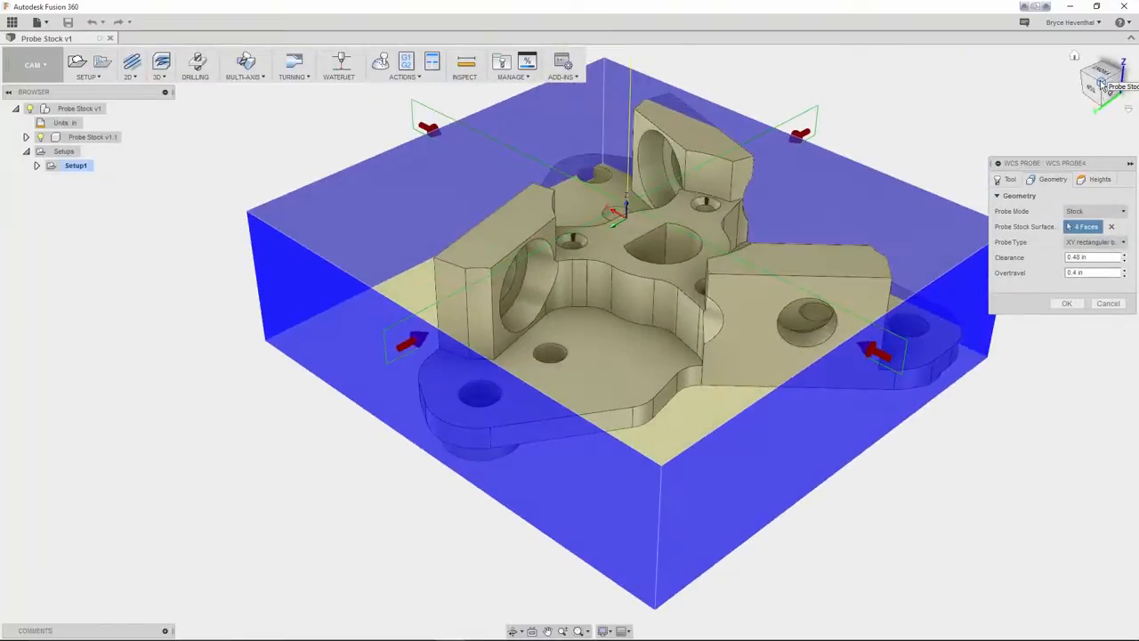
{"action": "left_click", "coordinate": [1071, 307]}
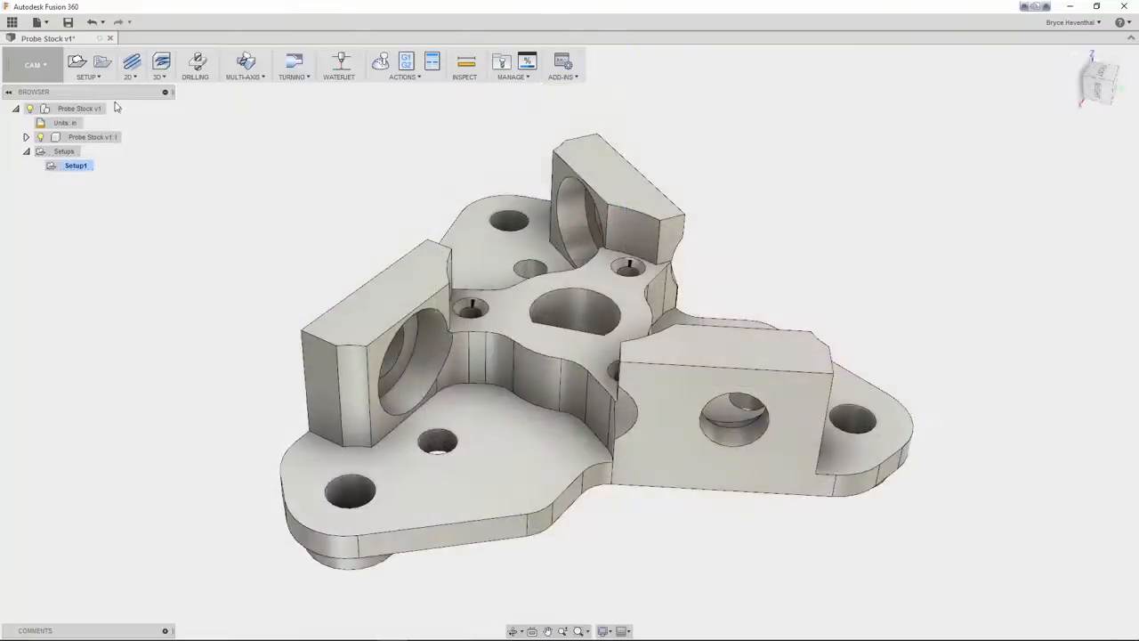
- Add a second WCS Probe operation on the model's central star-shaped top face with Use Selection Point enabled
{"action": "left_click", "coordinate": [98, 78]}
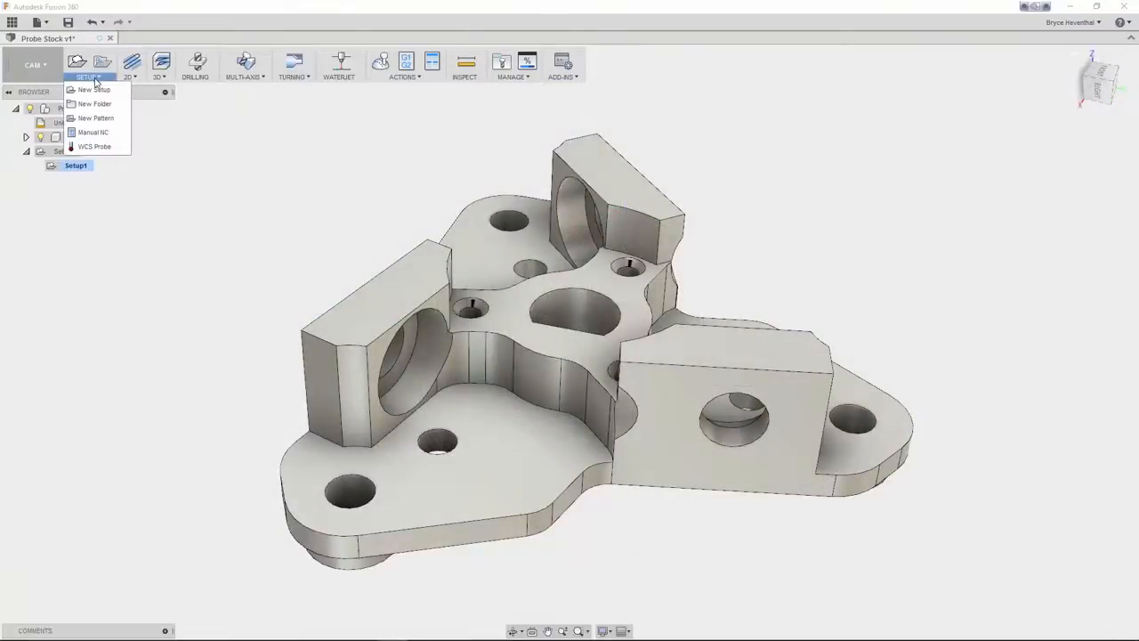
{"action": "left_click", "coordinate": [90, 149]}
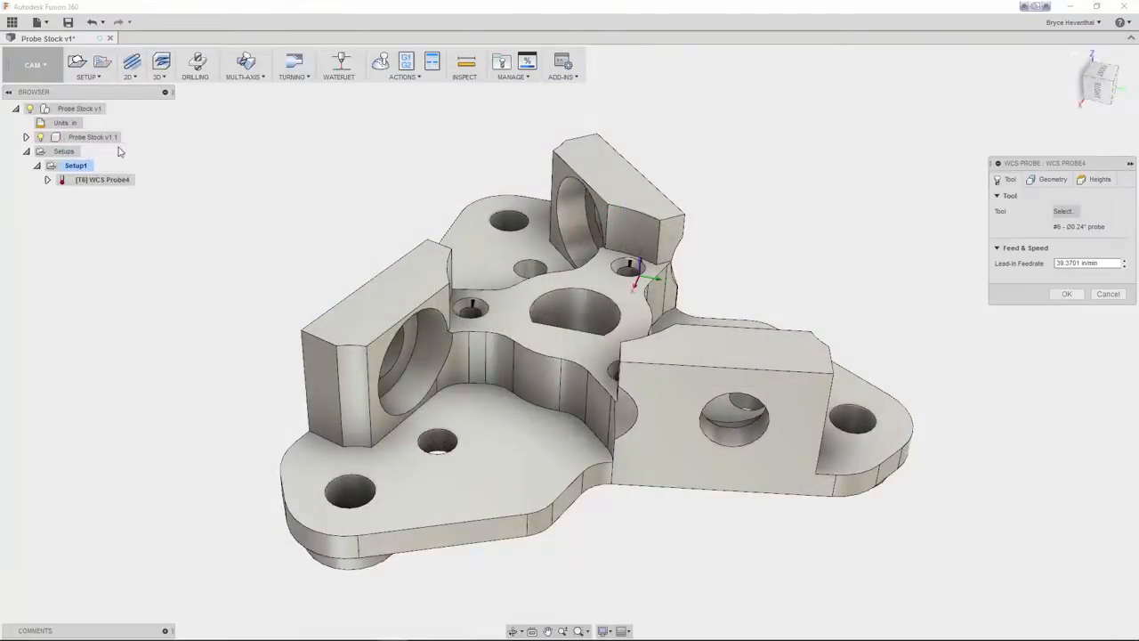
{"action": "left_click", "coordinate": [1037, 182]}
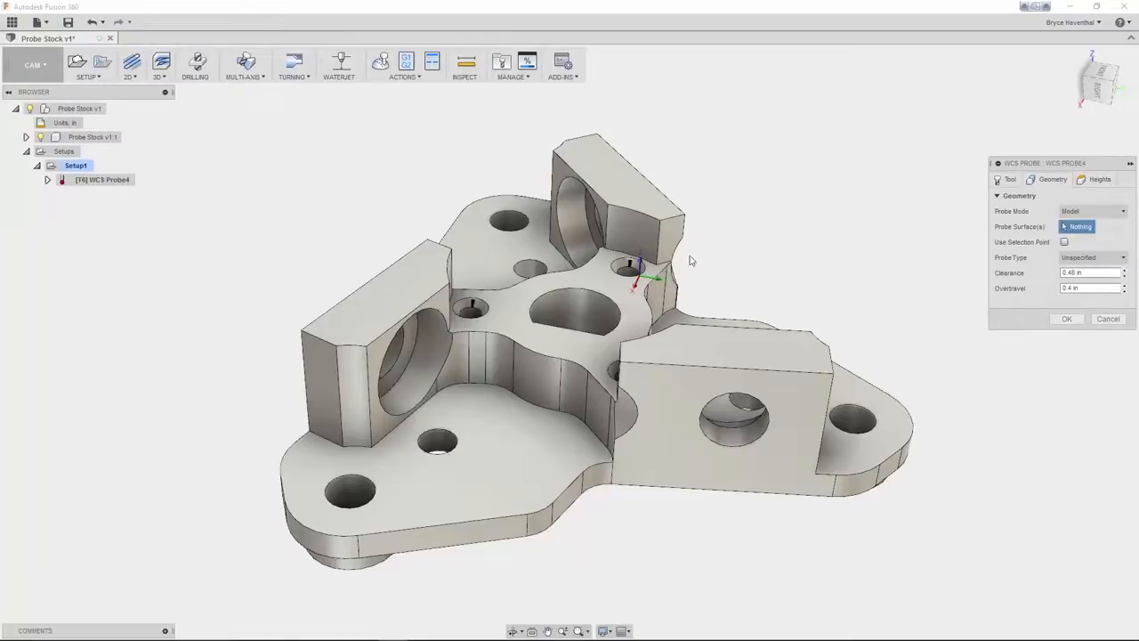
{"action": "left_click", "coordinate": [546, 287]}
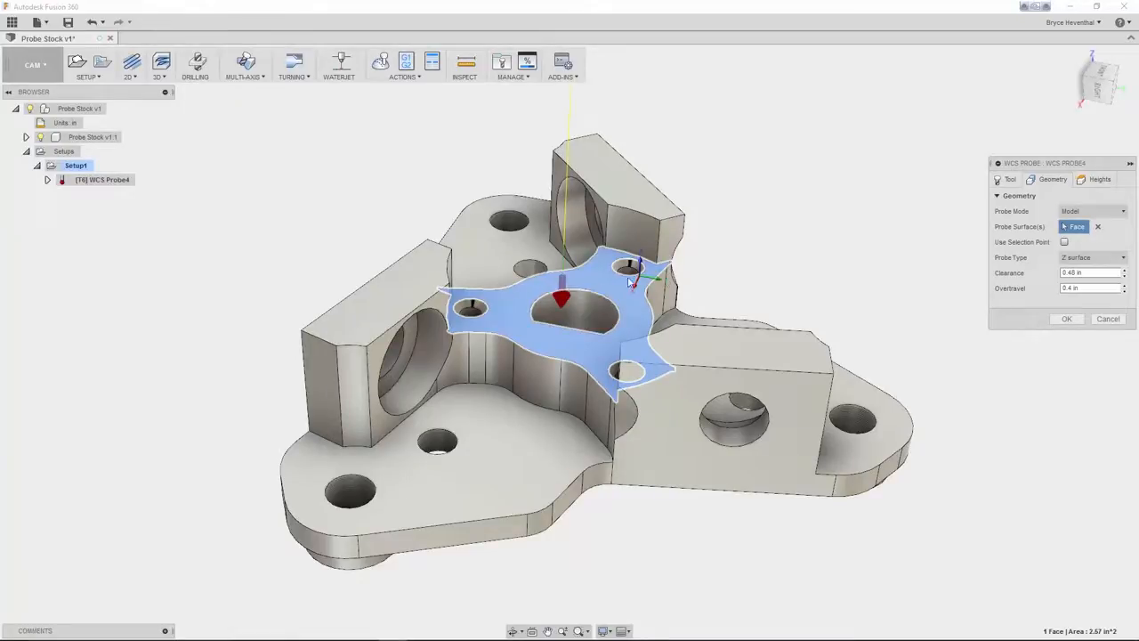
{"action": "left_click", "coordinate": [1065, 242]}
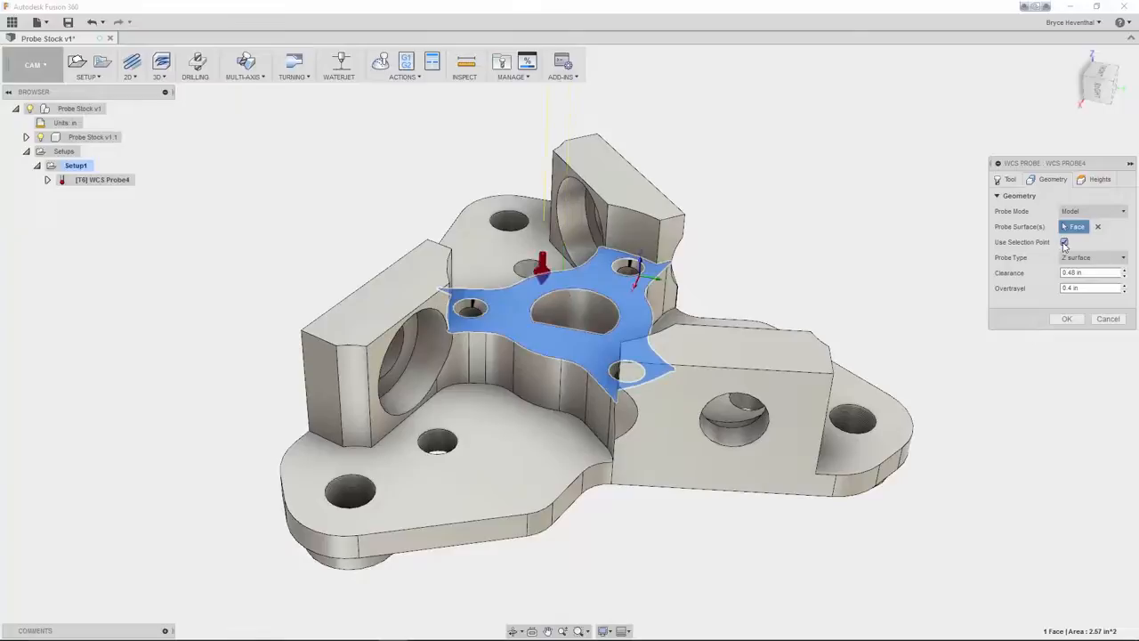
{"action": "left_click", "coordinate": [1065, 319]}
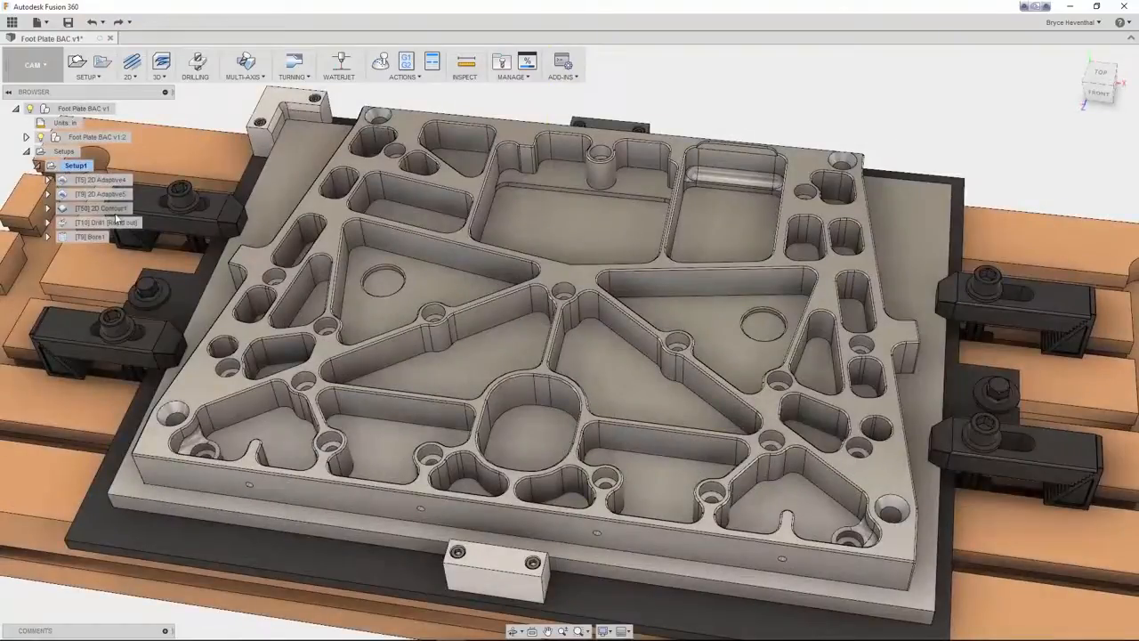
- Open the Drill1 operation of the foot plate for editing and review its hole selection and ordering options
{"action": "right_click", "coordinate": [116, 221]}
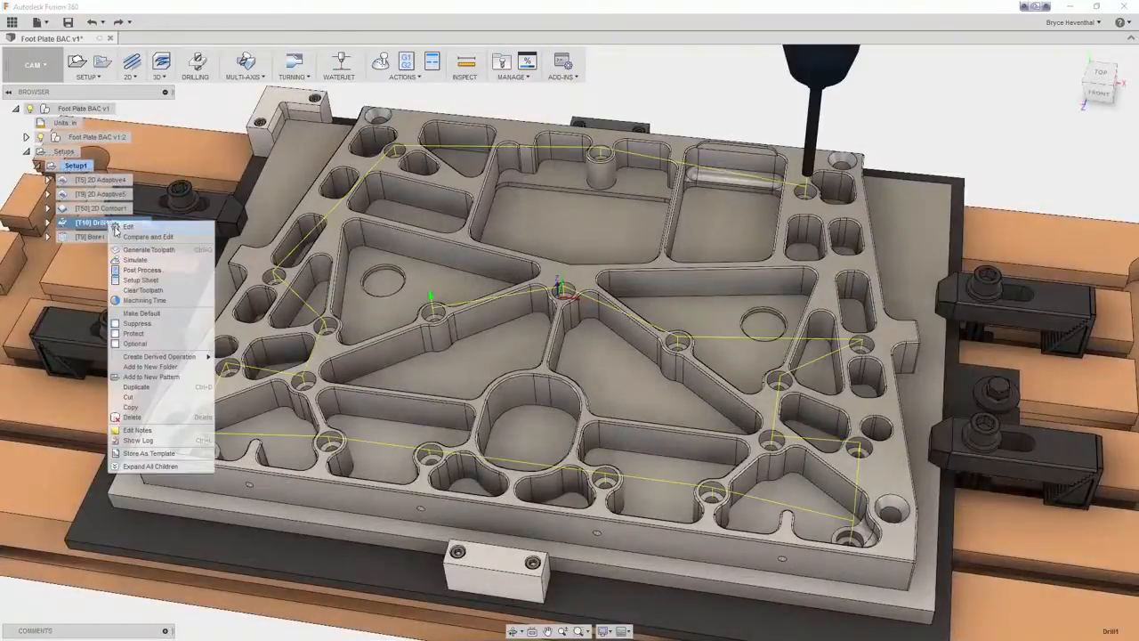
{"action": "left_click", "coordinate": [117, 230]}
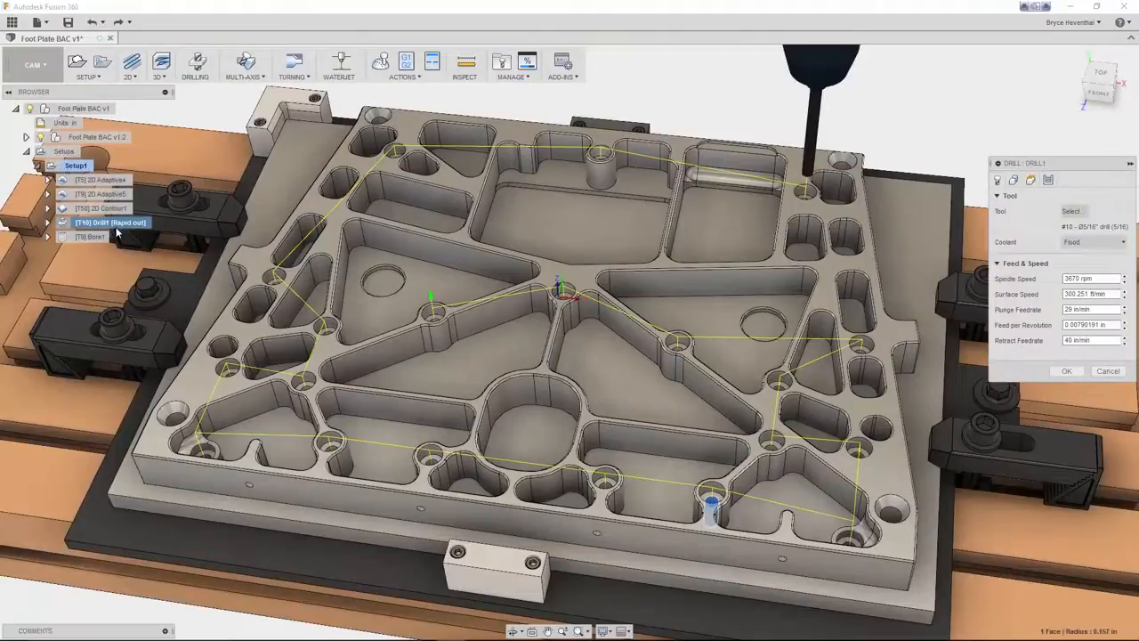
{"action": "left_click", "coordinate": [1014, 180]}
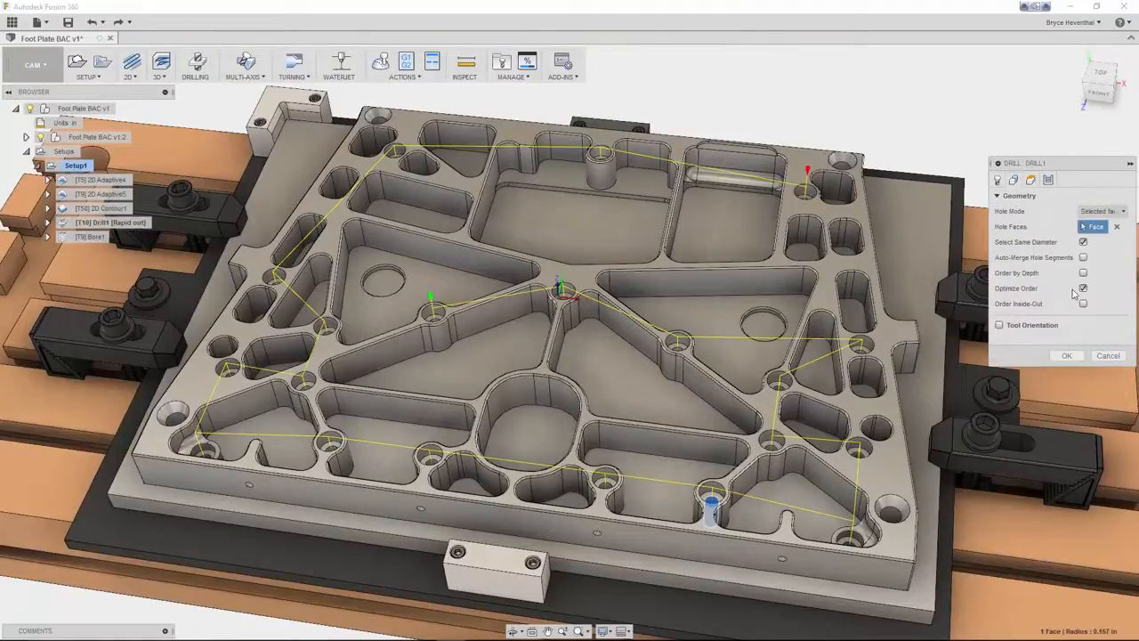
{"action": "left_click", "coordinate": [1067, 356]}
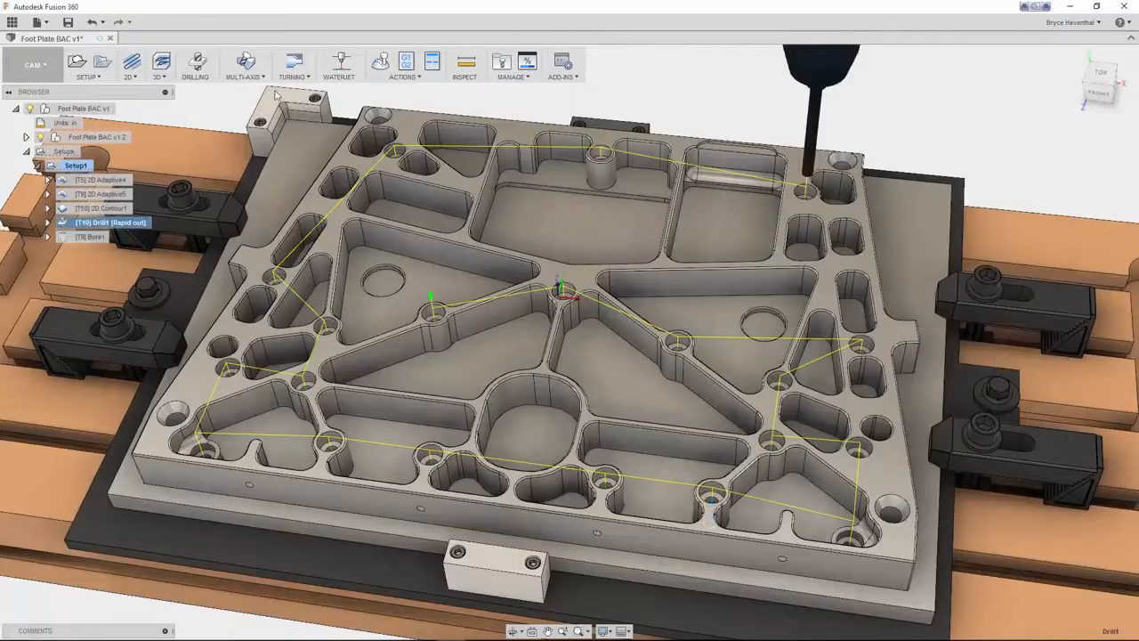
- Enable Optimize Order for the foot plate's Bore1 operation and compare its toolpath with that of Drill1
{"action": "left_click", "coordinate": [132, 77]}
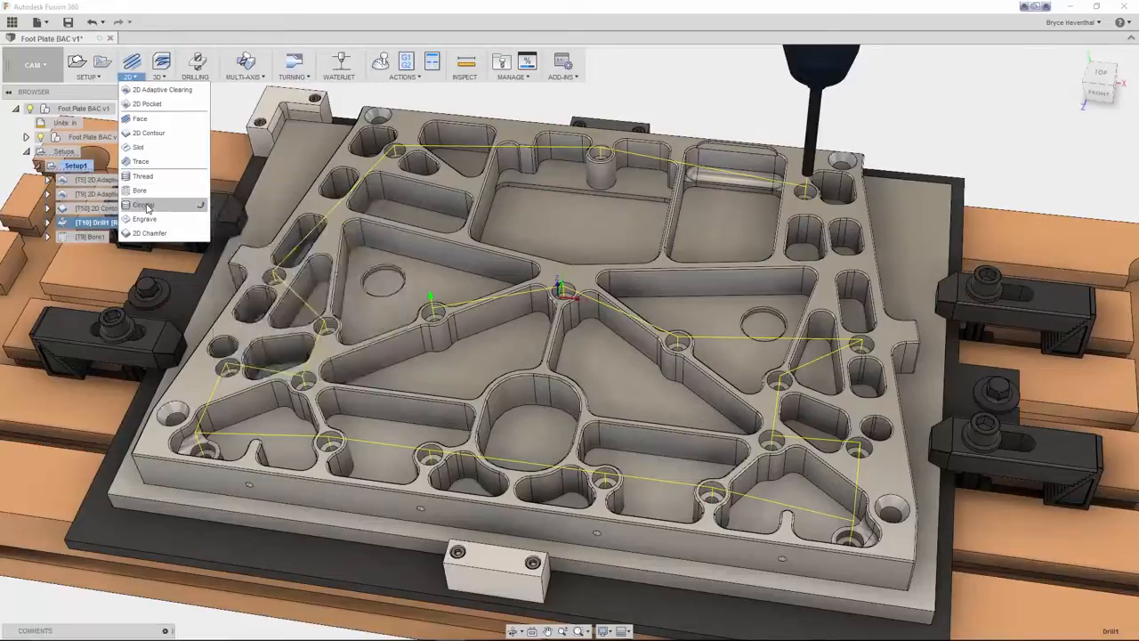
{"action": "left_click", "coordinate": [86, 234]}
{"action": "left_click", "coordinate": [85, 234]}
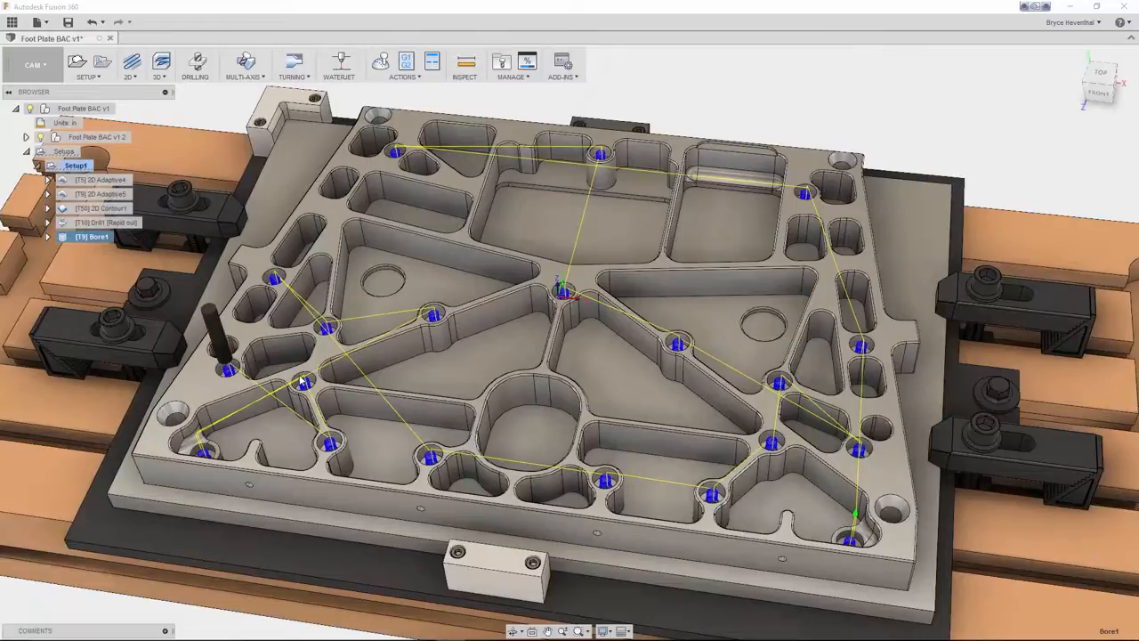
{"action": "right_click", "coordinate": [100, 239]}
{"action": "left_click", "coordinate": [107, 241]}
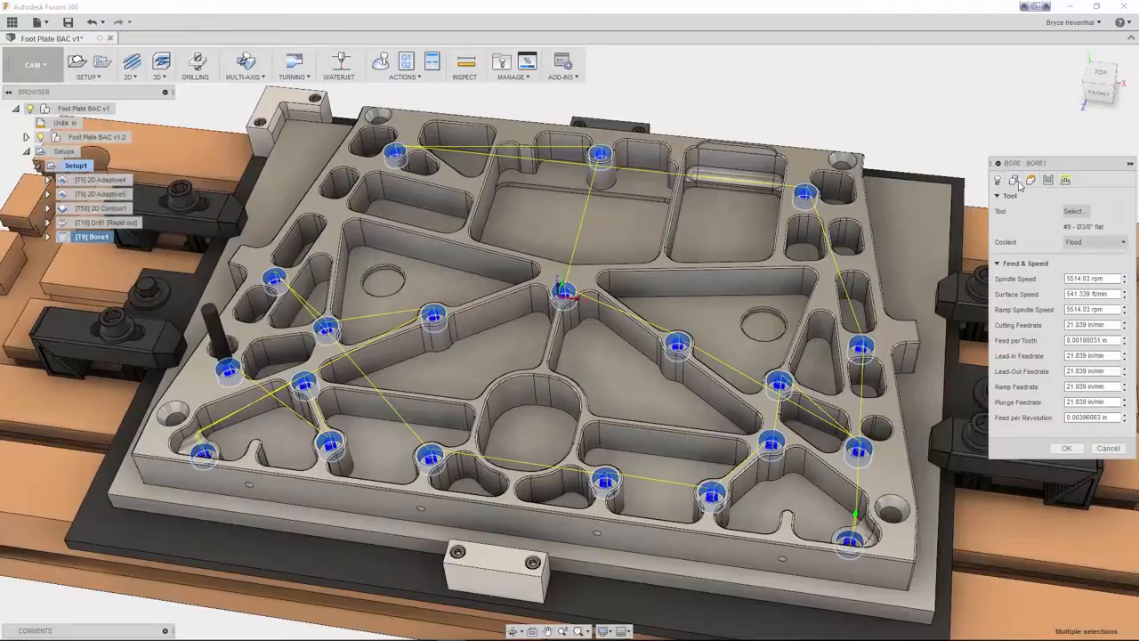
{"action": "left_click", "coordinate": [1020, 184]}
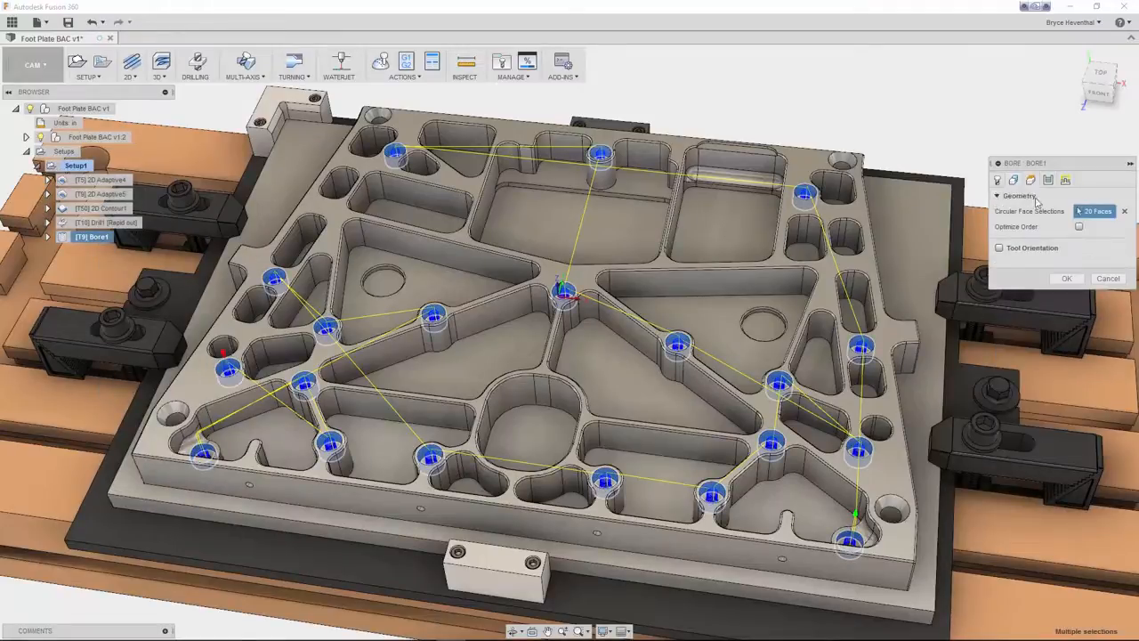
{"action": "left_click", "coordinate": [1079, 226]}
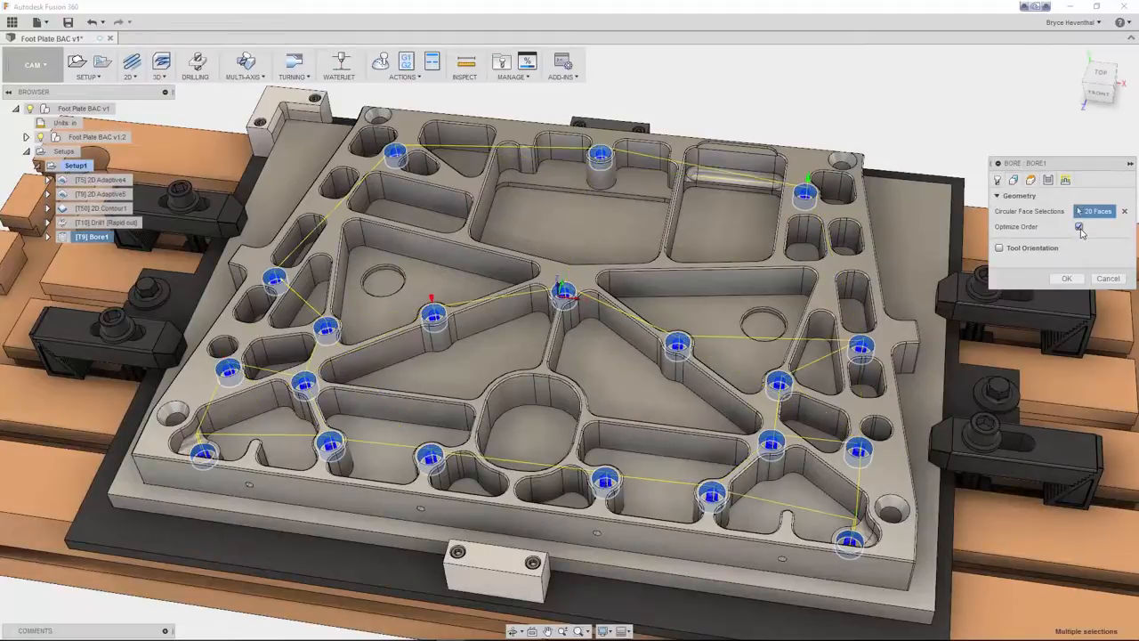
{"action": "left_click", "coordinate": [1068, 278]}
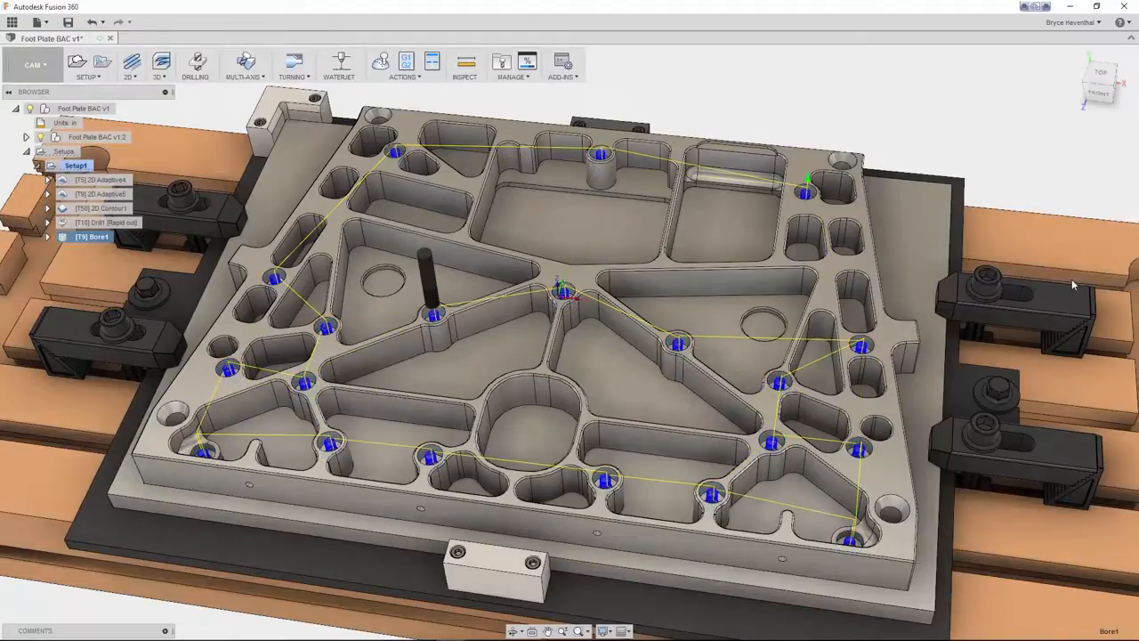
{"action": "left_click", "coordinate": [116, 224]}
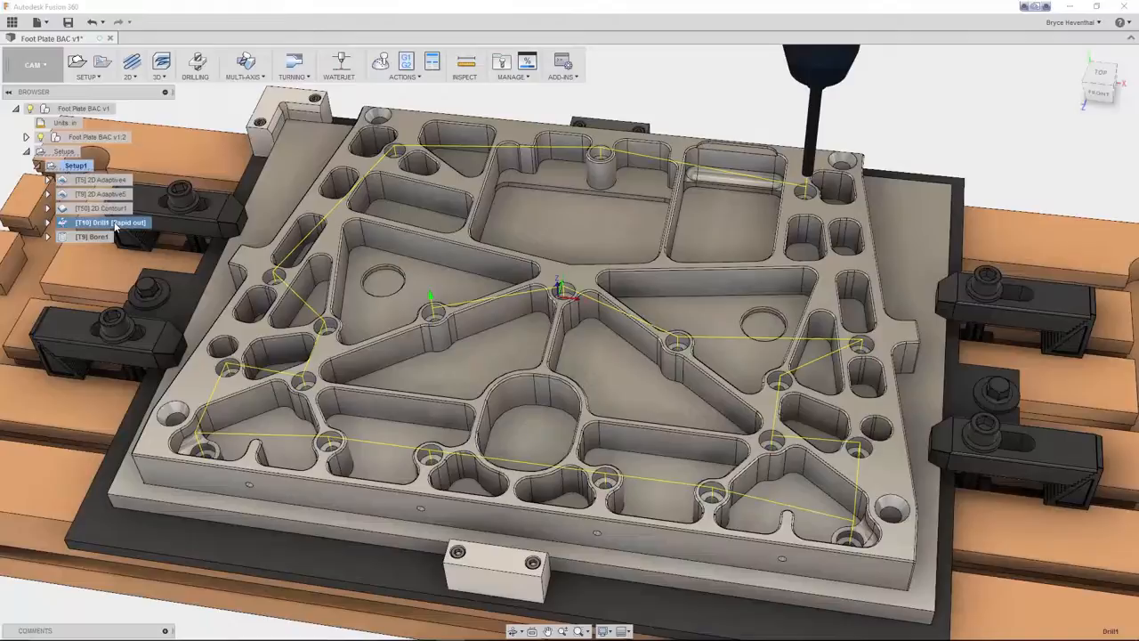
{"action": "left_click", "coordinate": [109, 235]}
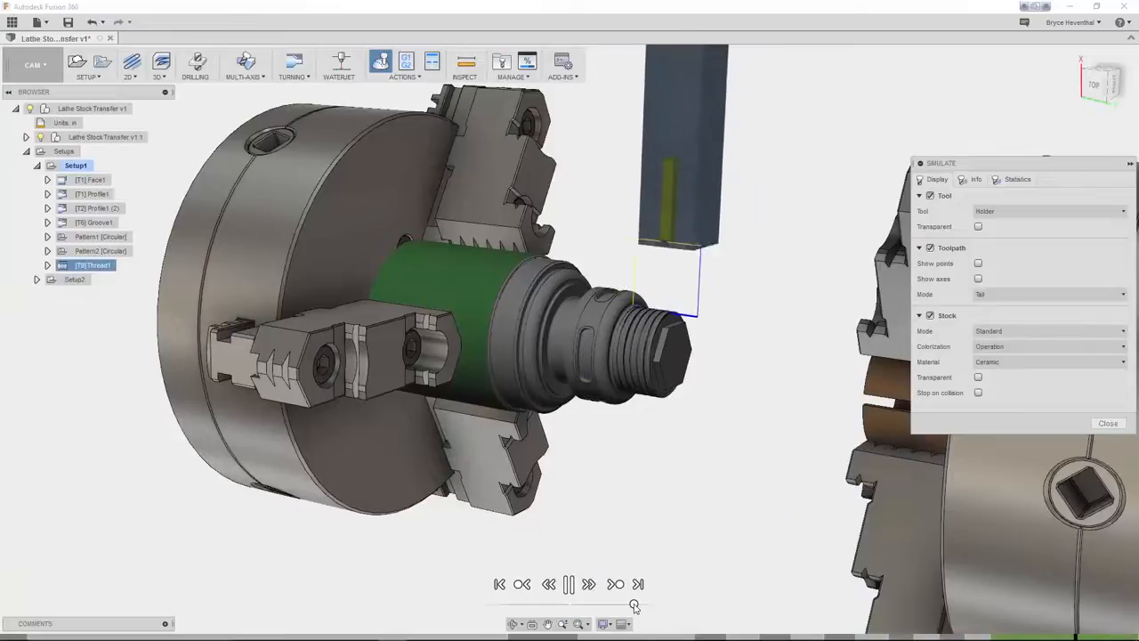
- Add a Turning Secondary Spindle Chuck operation to Setup1 of the lathe part with a chuck plane offset of 1.7 in from the model back
{"action": "left_click", "coordinate": [298, 79]}
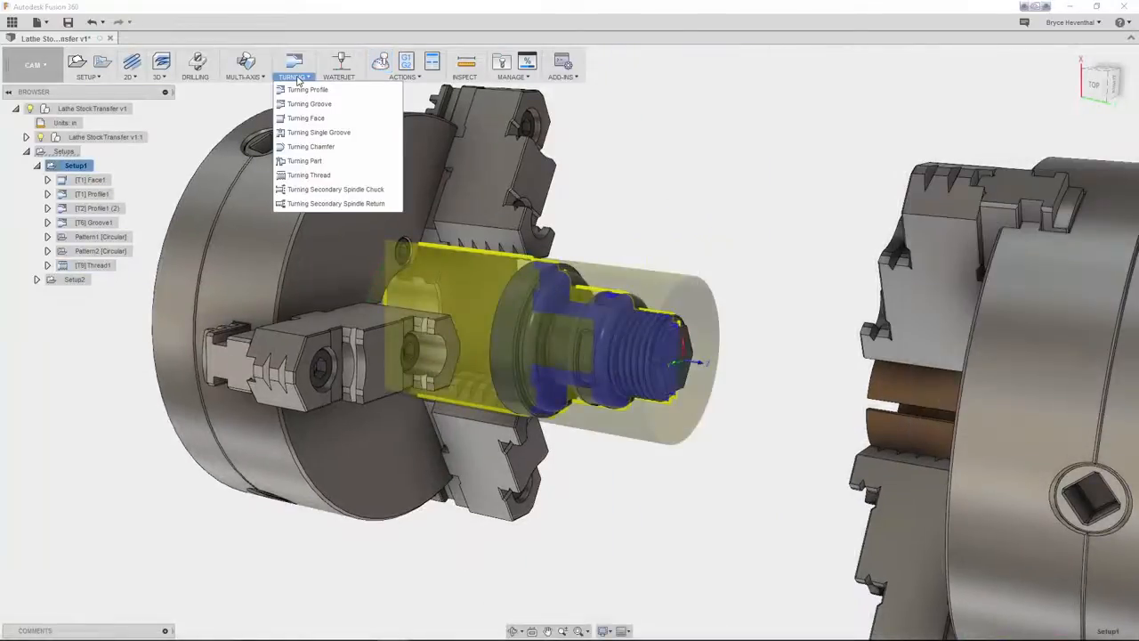
{"action": "left_click", "coordinate": [307, 188]}
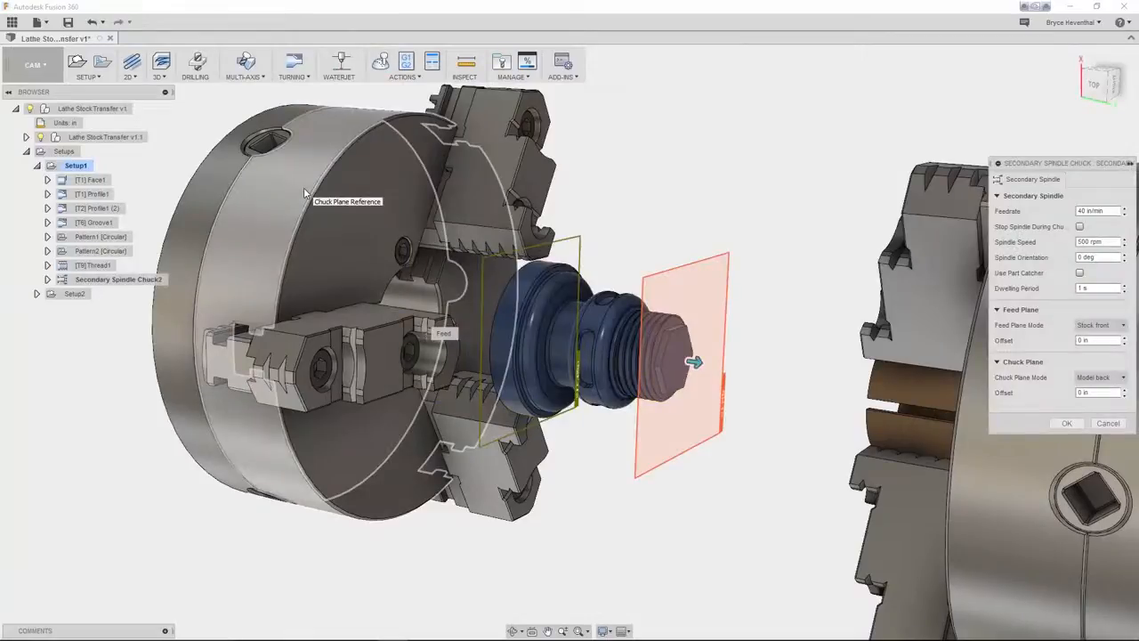
{"action": "left_click", "coordinate": [481, 270]}
{"action": "middle_click_drag", "start_coordinate": [537, 330], "coordinate": [573, 334], "text": "shift"}
{"action": "left_click_drag", "start_coordinate": [573, 333], "coordinate": [666, 383]}
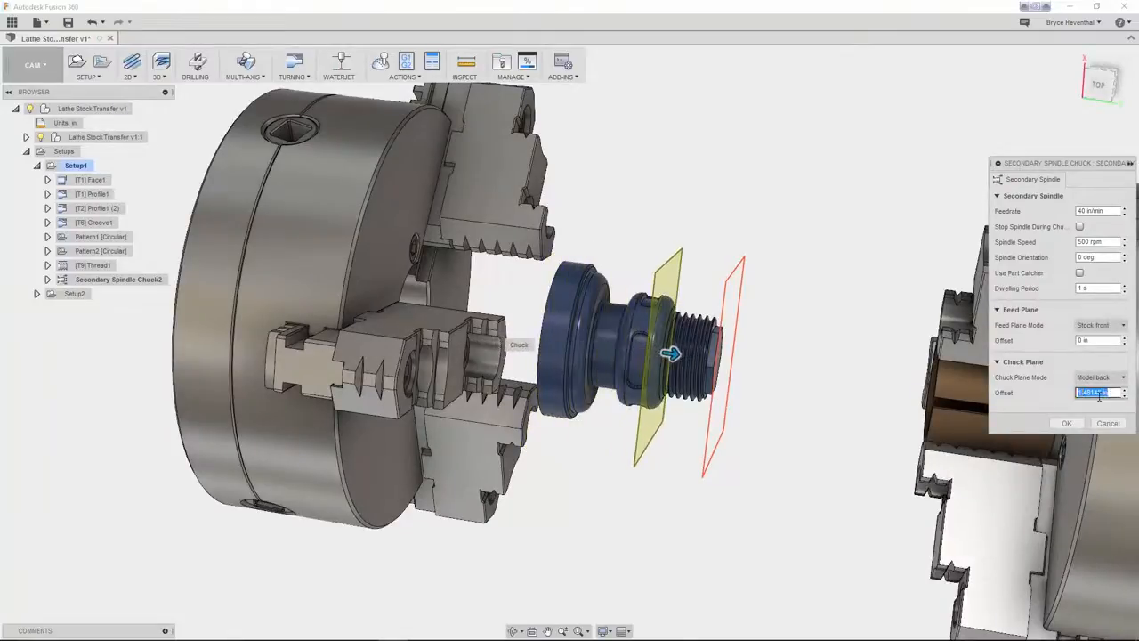
{"action": "left_click", "coordinate": [1098, 396]}
{"action": "type", "text": "1.7"}
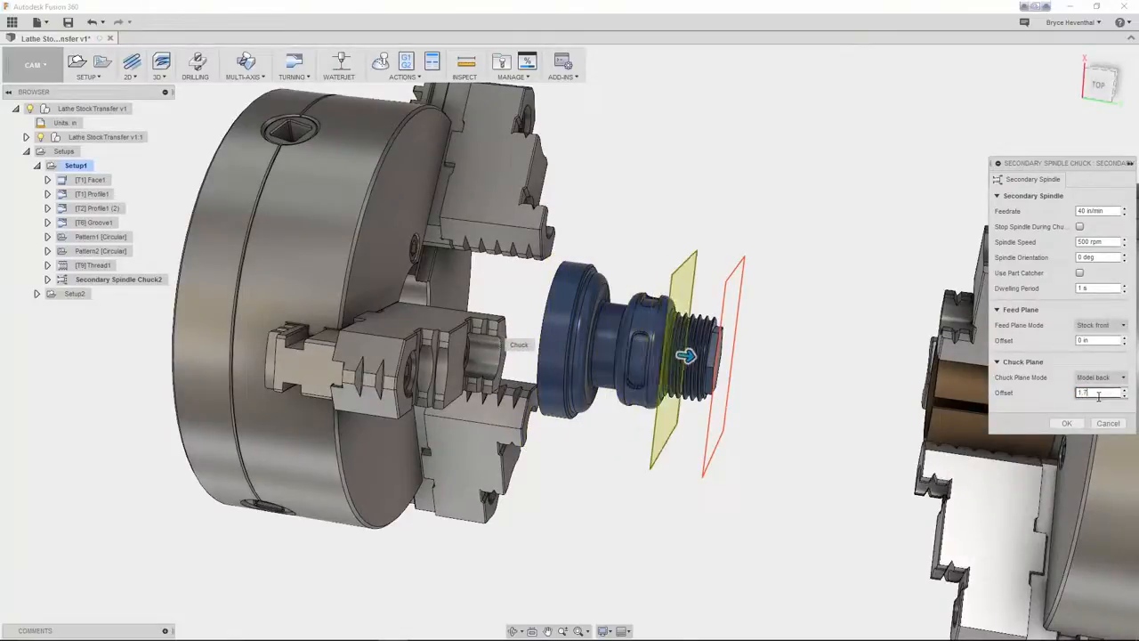
{"action": "left_click", "coordinate": [1073, 420]}
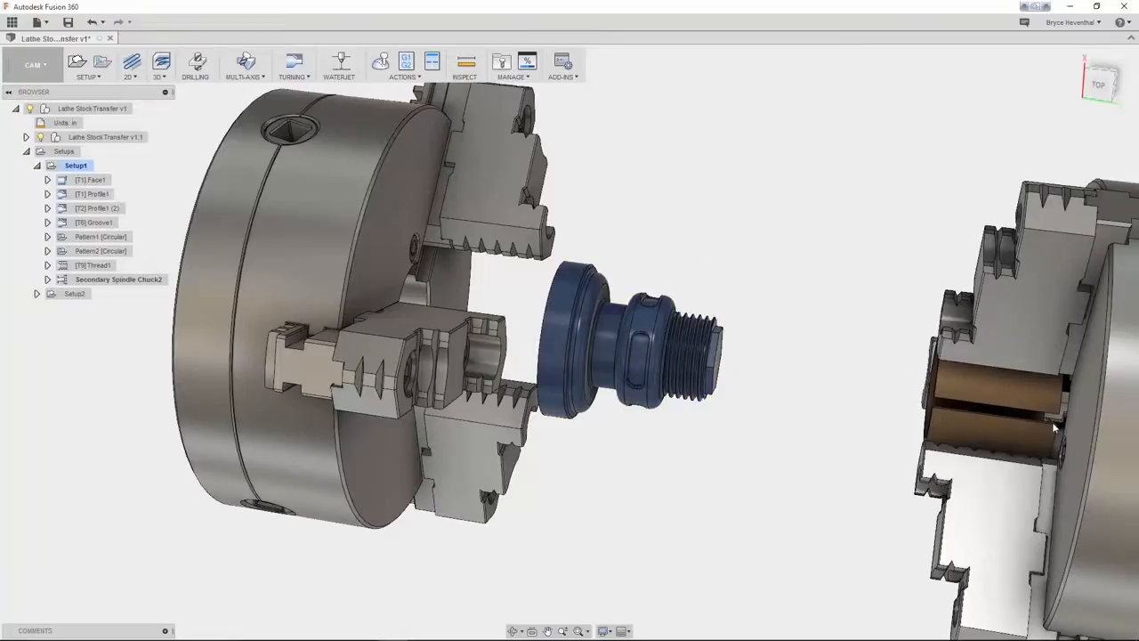
- Add a Turning Part operation to Setup1 using the #6 turning grooving tool and its default settings
{"action": "left_click", "coordinate": [295, 77]}
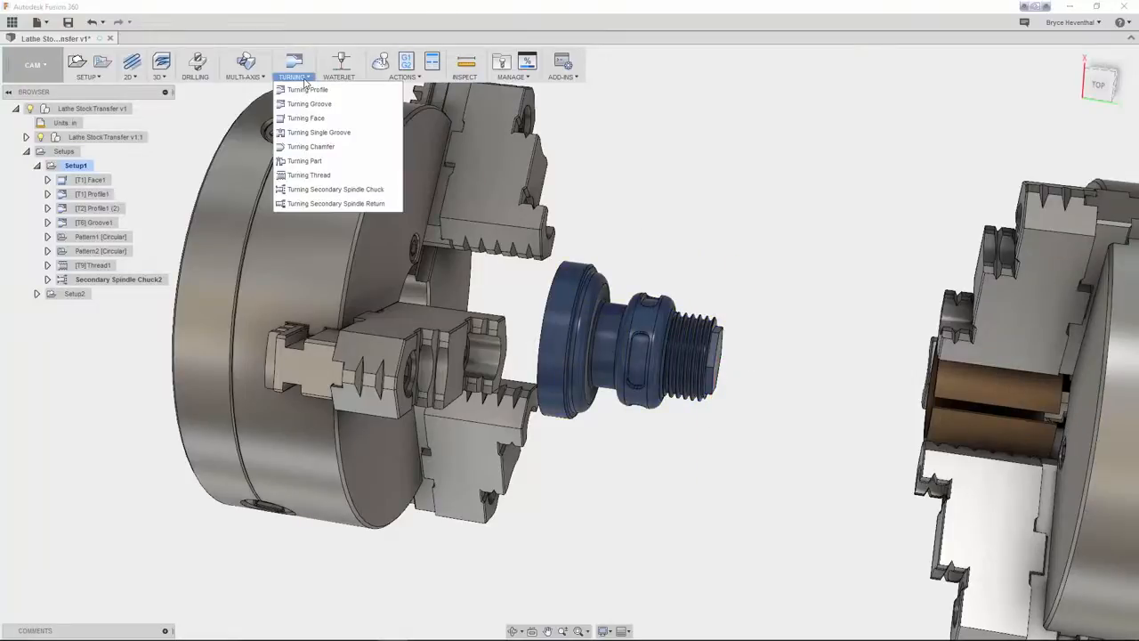
{"action": "left_click", "coordinate": [305, 160]}
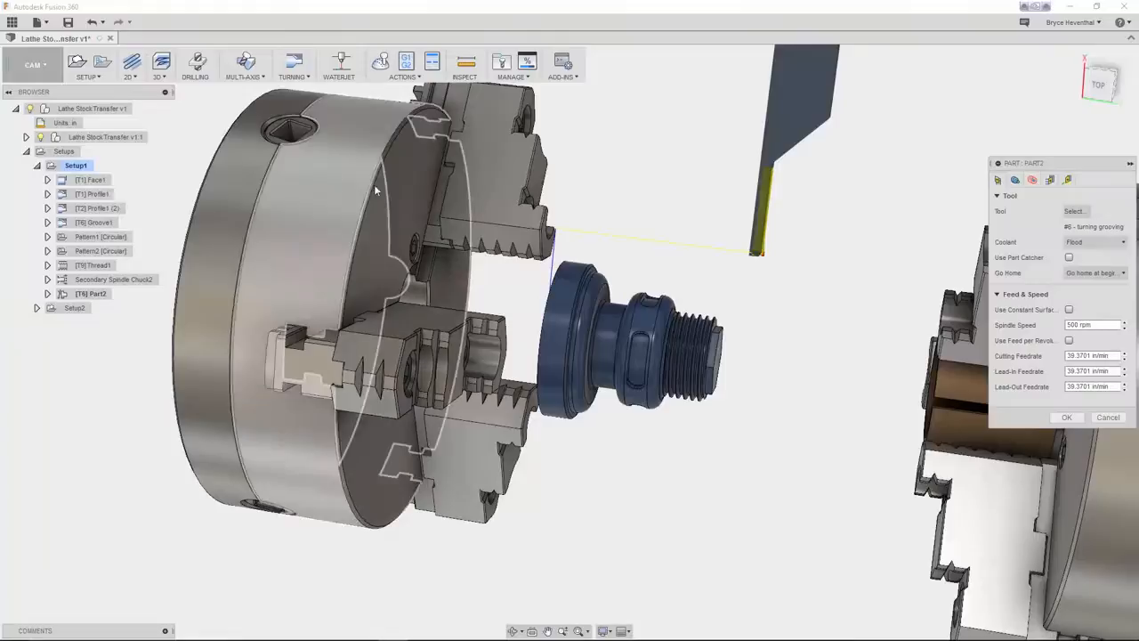
{"action": "left_click", "coordinate": [1065, 417]}
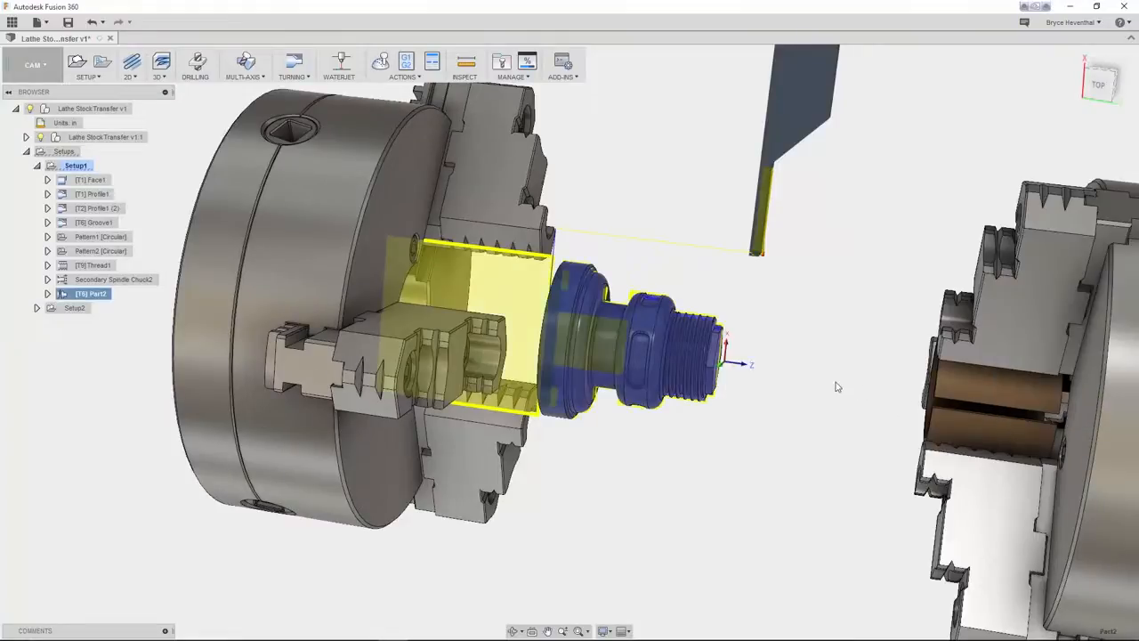
- Add a Turning Secondary Spindle Return operation to Setup1 and play the machining simulation of Setup2
{"action": "mouse_move", "coordinate": [834, 387]}
{"action": "middle_mouse_down", "text": "shift"}
{"action": "mouse_move", "coordinate": [850, 373]}
{"action": "mouse_move", "coordinate": [820, 379]}
{"action": "middle_mouse_up", "text": "shift"}
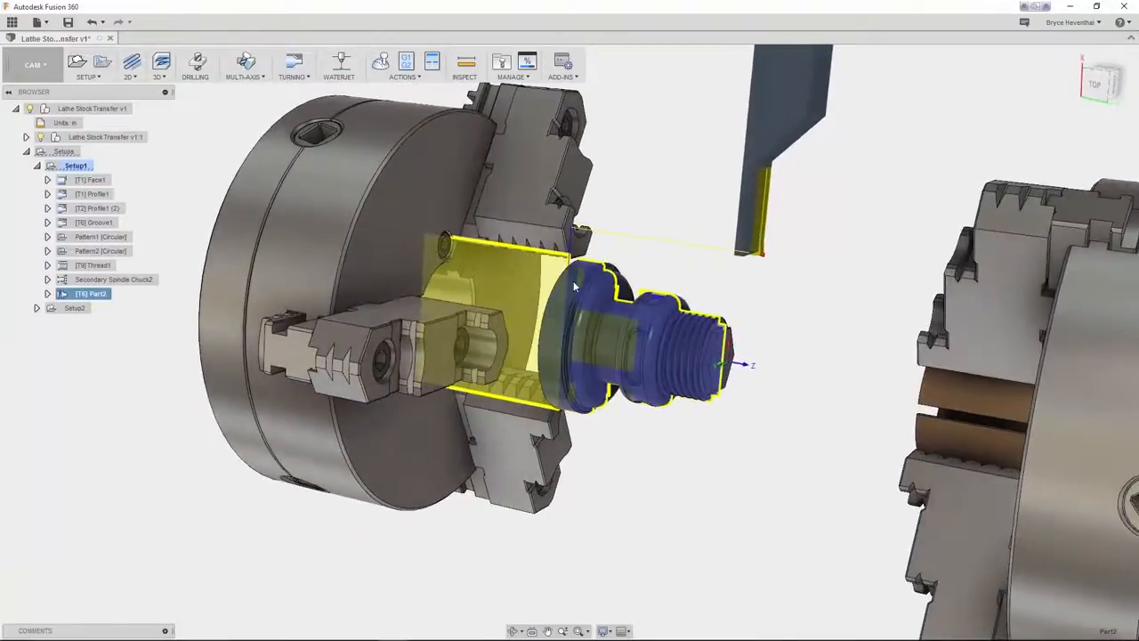
{"action": "left_click", "coordinate": [279, 81]}
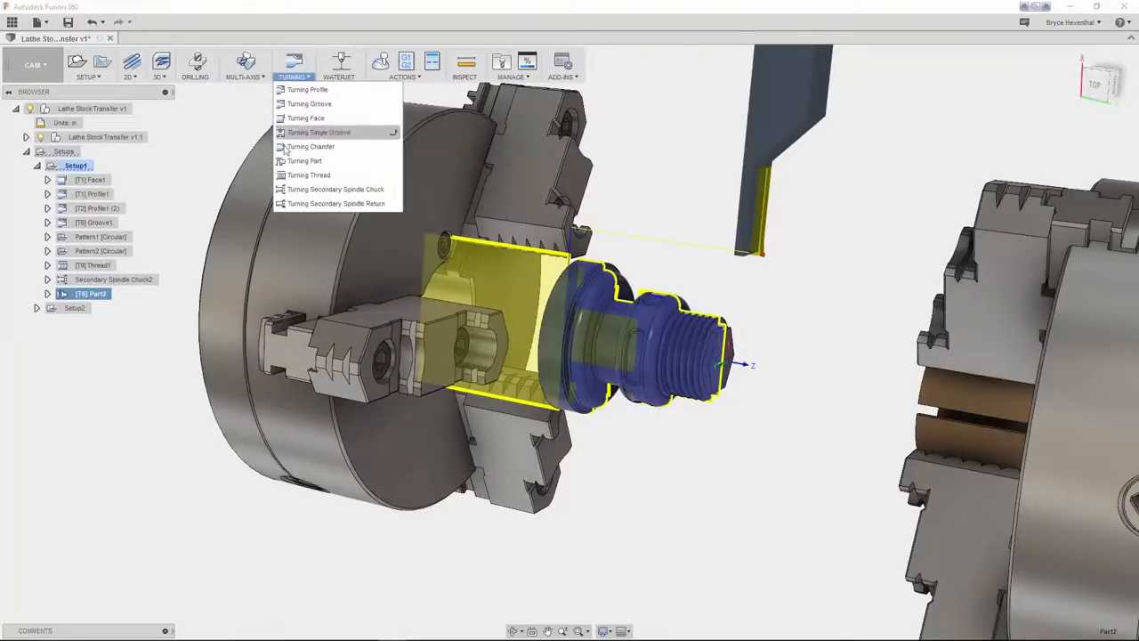
{"action": "left_click", "coordinate": [285, 204]}
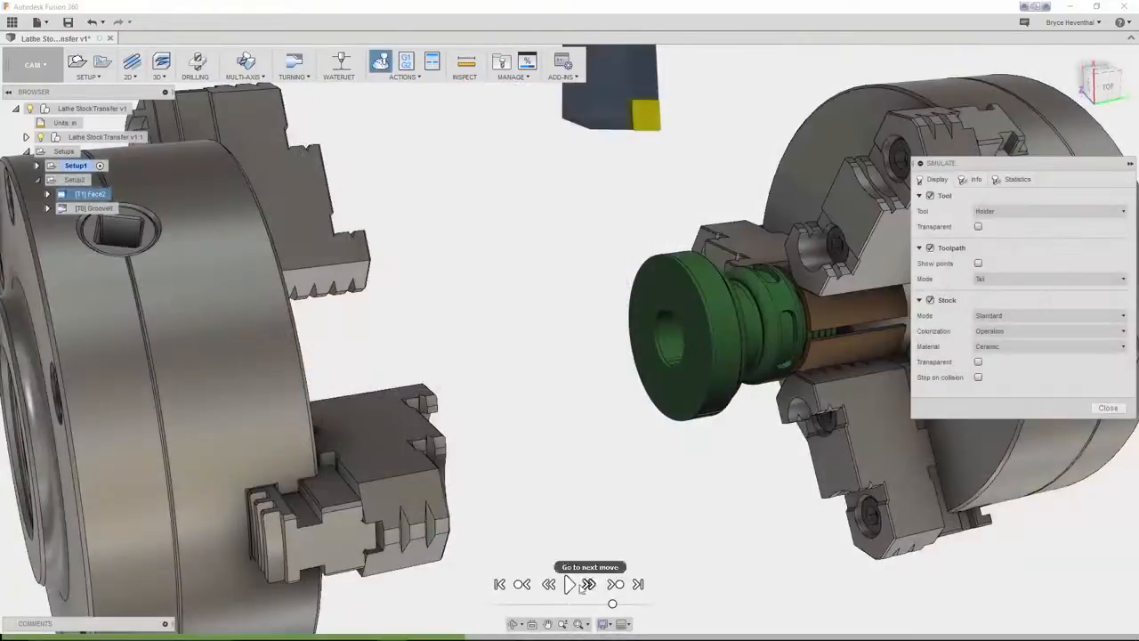
{"action": "left_click", "coordinate": [569, 583]}
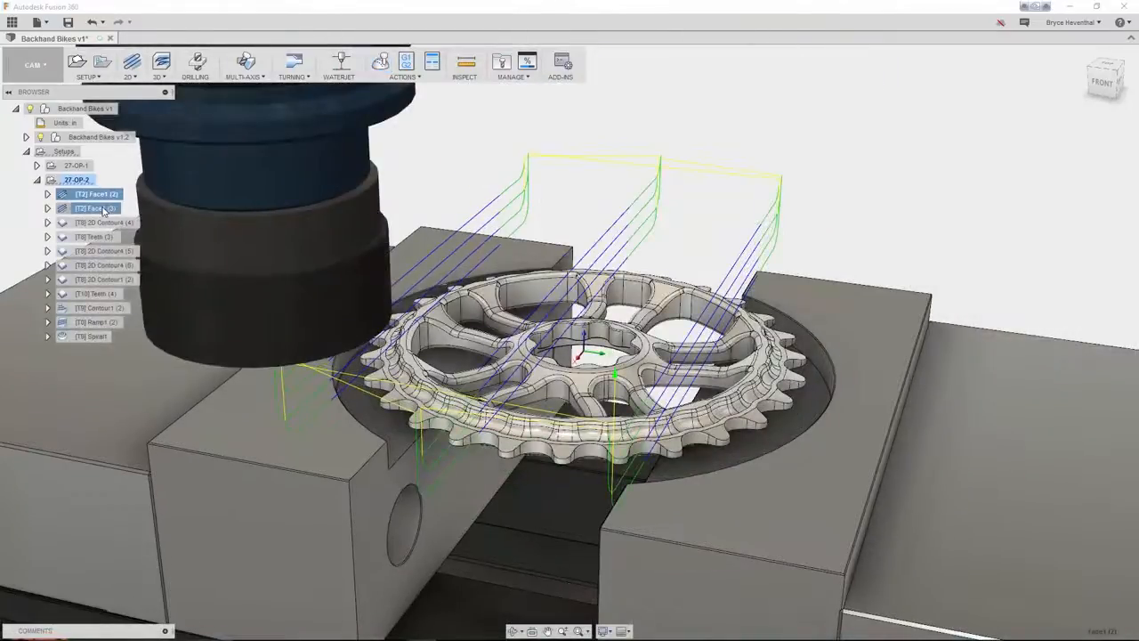
- Open the Face1 (3) operation of 27-OP-2 for editing, review its Multiple Depths pass settings and accept them
{"action": "right_click", "coordinate": [103, 210]}
{"action": "left_click", "coordinate": [111, 219]}
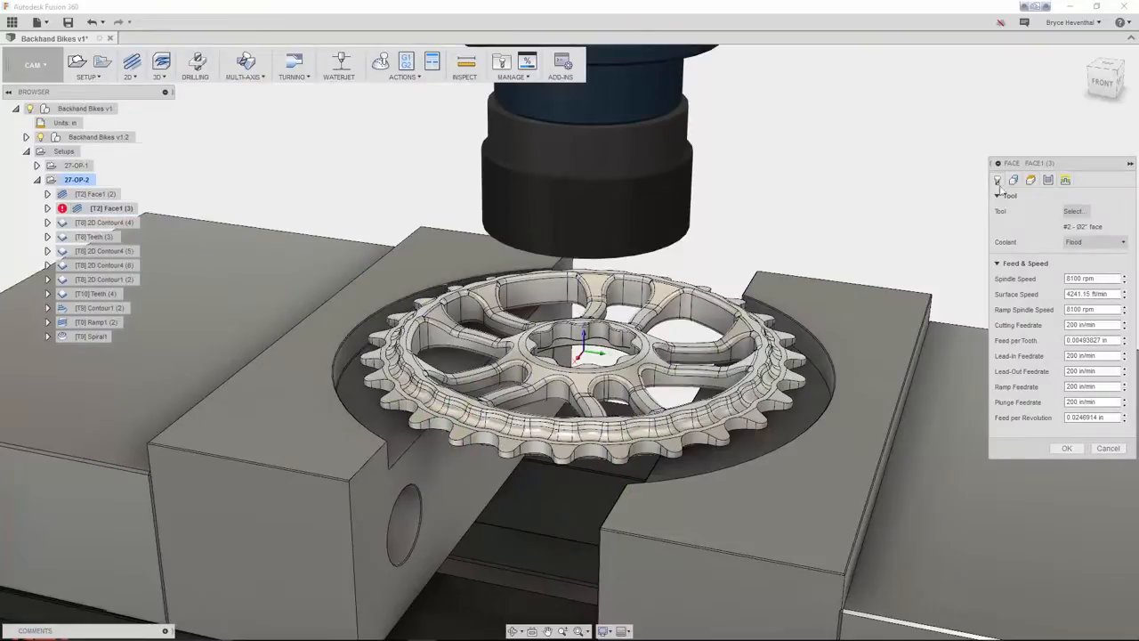
{"action": "left_click", "coordinate": [1048, 181]}
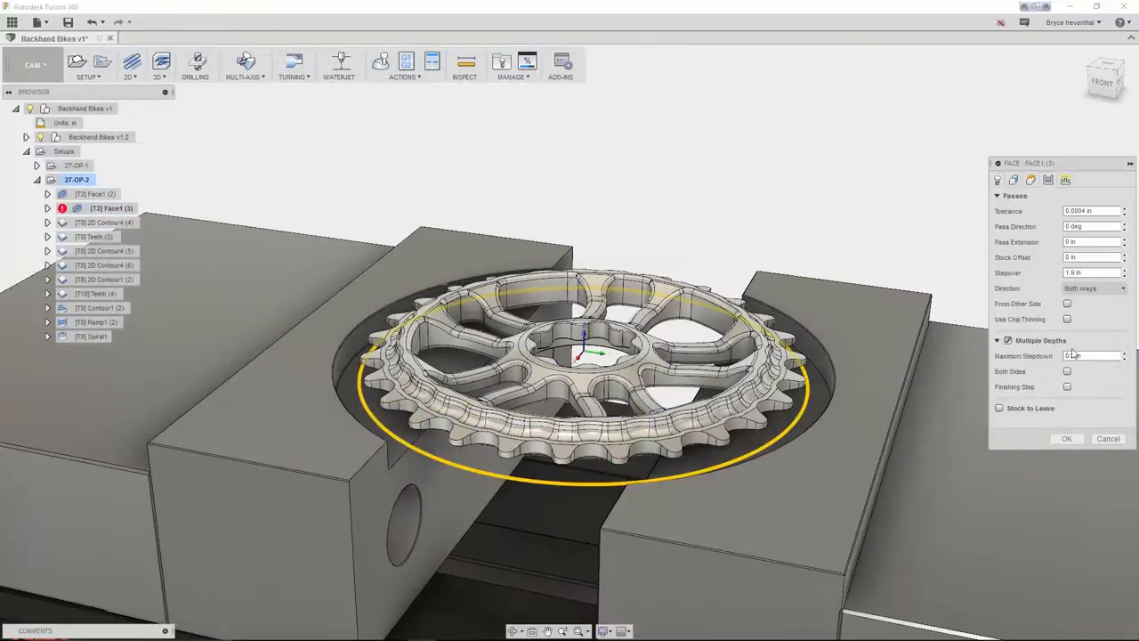
{"action": "left_click", "coordinate": [1066, 439]}
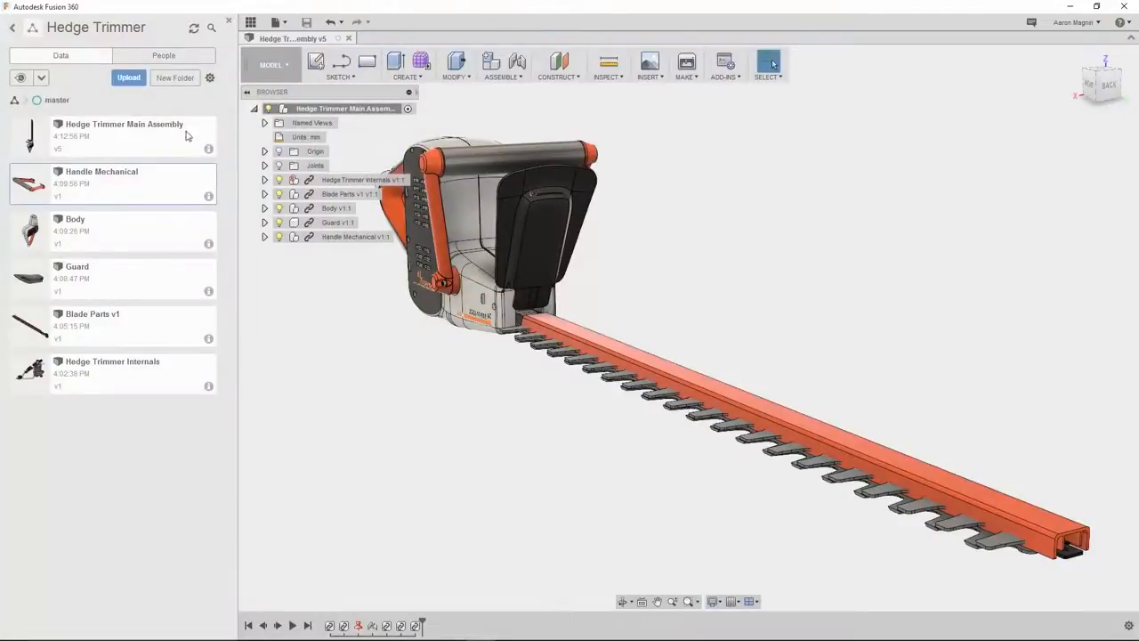
- Open the Hedge Trimmer project history and examine the changes and data of its milestones up to Generic Handle Added
{"action": "left_click", "coordinate": [41, 79]}
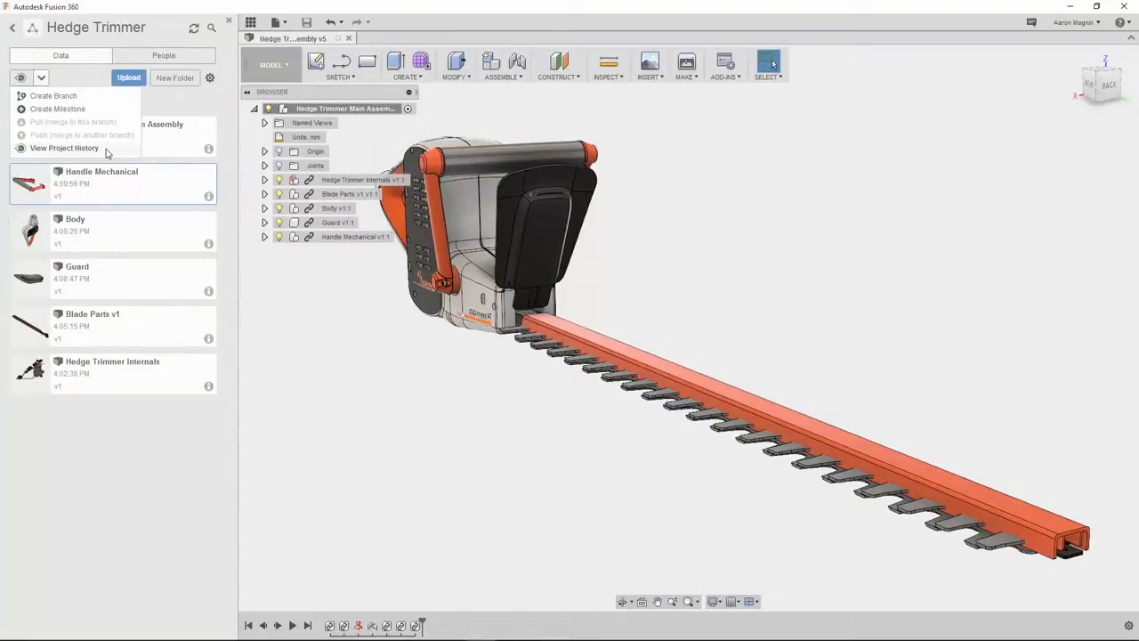
{"action": "left_click", "coordinate": [64, 148]}
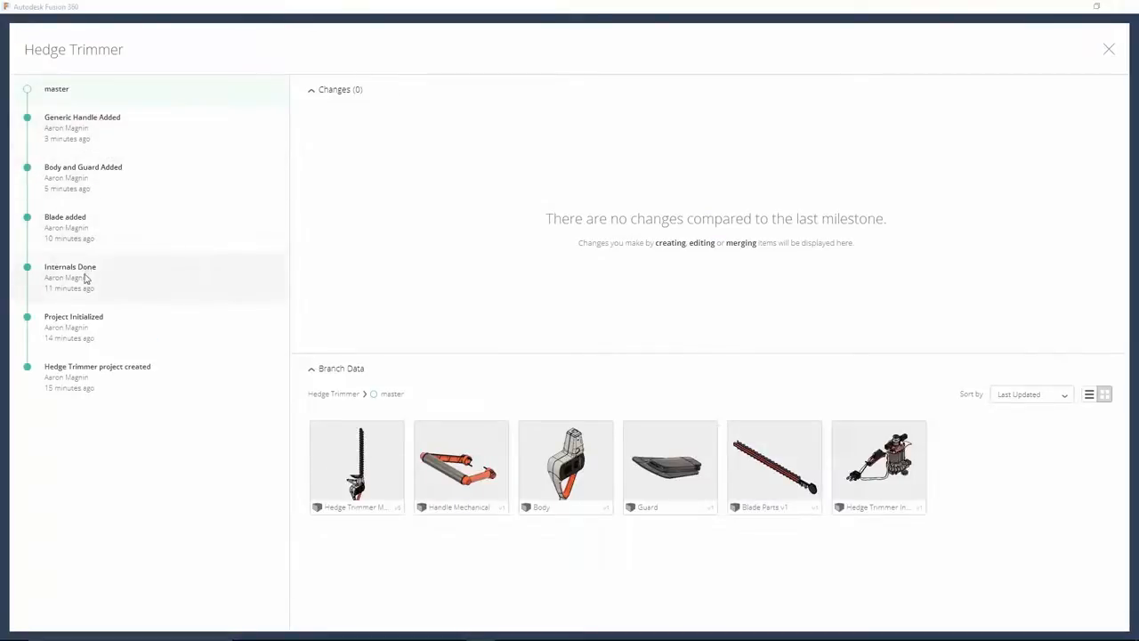
{"action": "left_click", "coordinate": [80, 327]}
{"action": "left_click", "coordinate": [86, 280]}
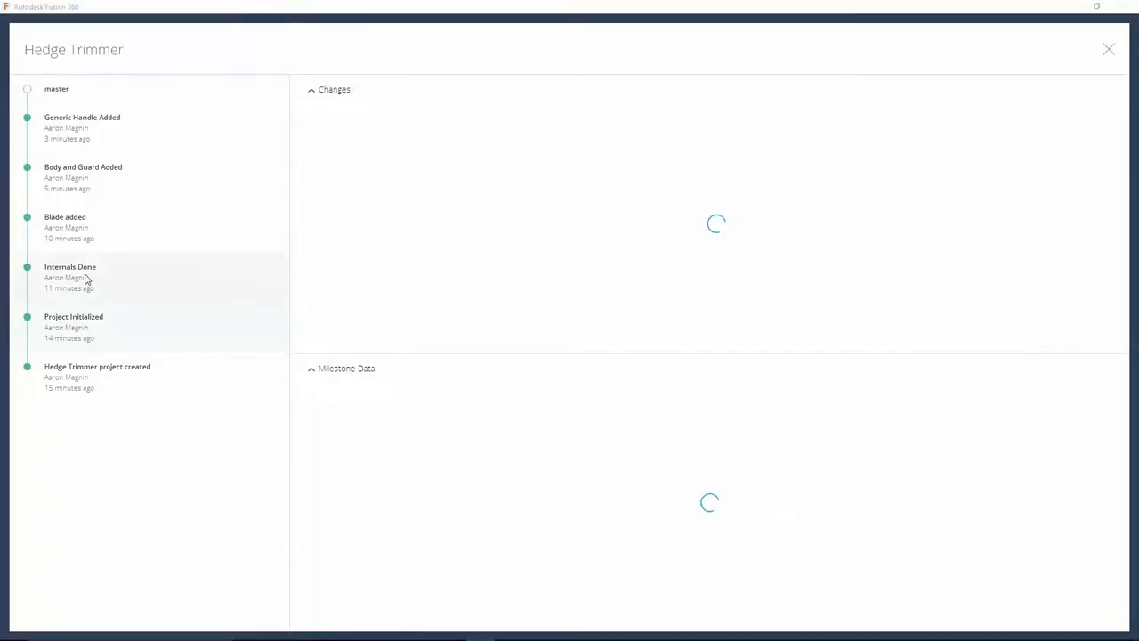
{"action": "left_click", "coordinate": [113, 229]}
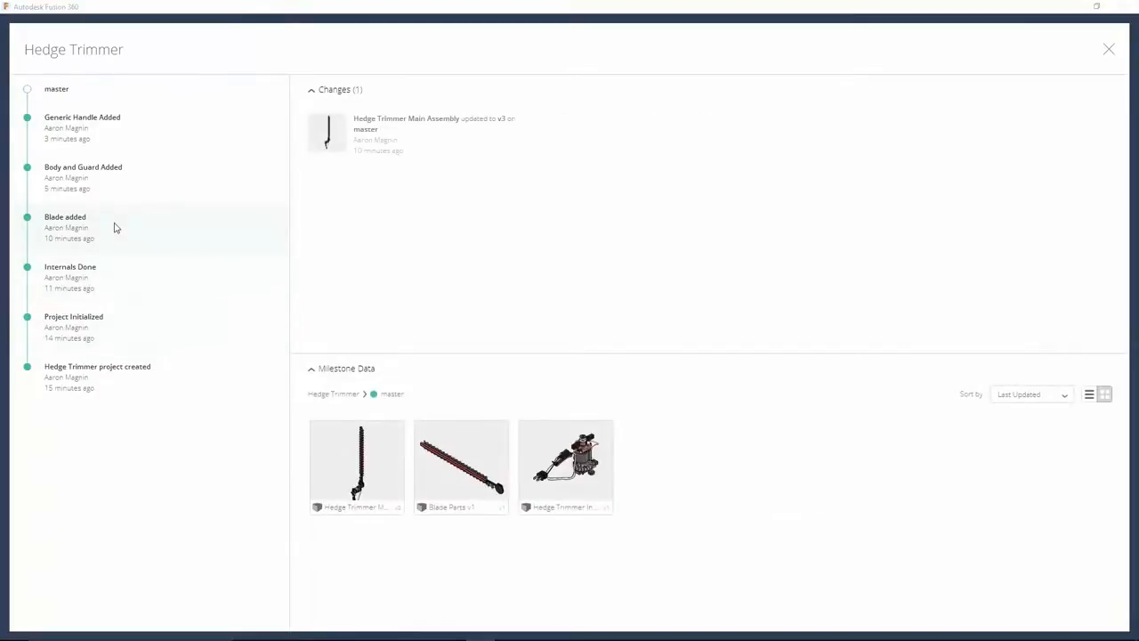
{"action": "left_click", "coordinate": [125, 190]}
{"action": "left_click", "coordinate": [131, 135]}
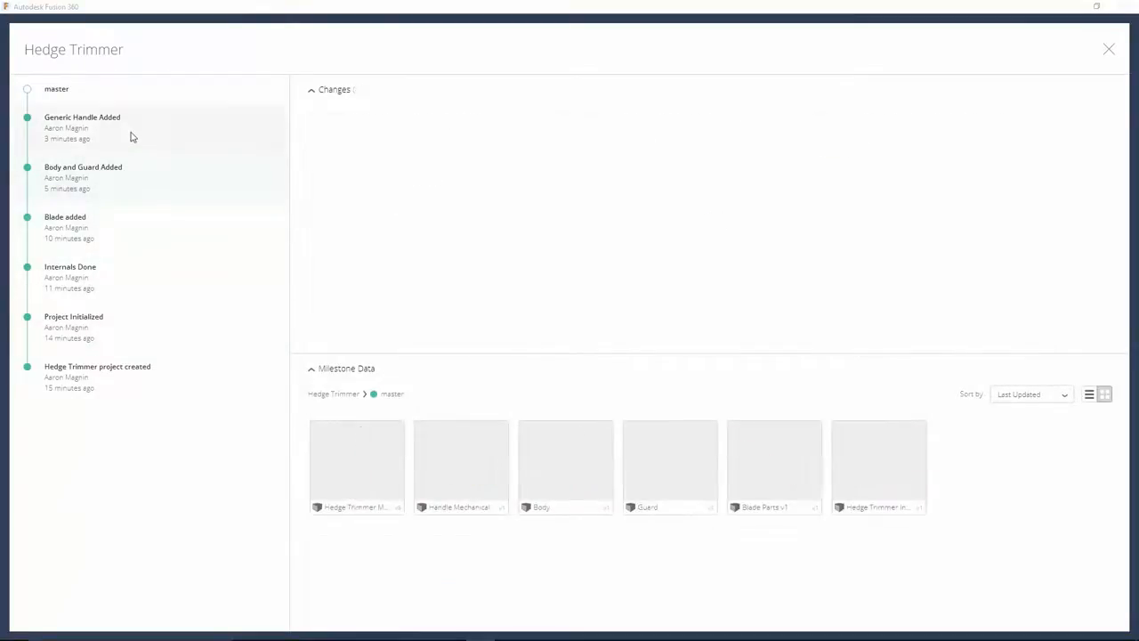
- Create a milestone on the master branch named "Handle Exploration" with the description "Customer request for ergonomic handle."
{"action": "right_click", "coordinate": [72, 92]}
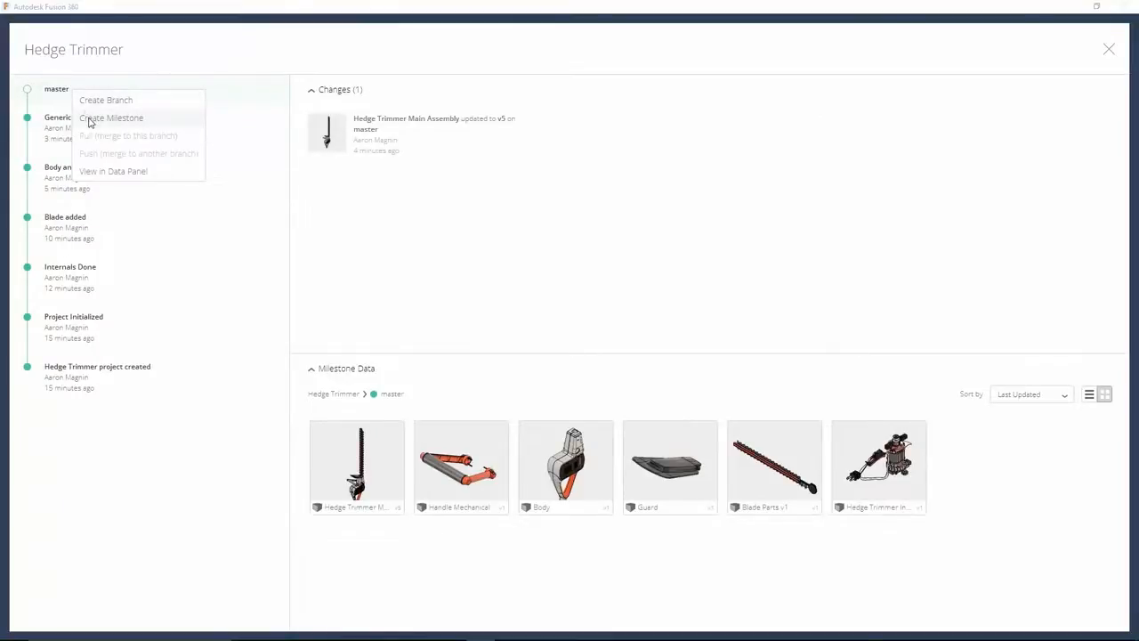
{"action": "left_click", "coordinate": [89, 119]}
{"action": "type", "text": "Handle Exploration"}
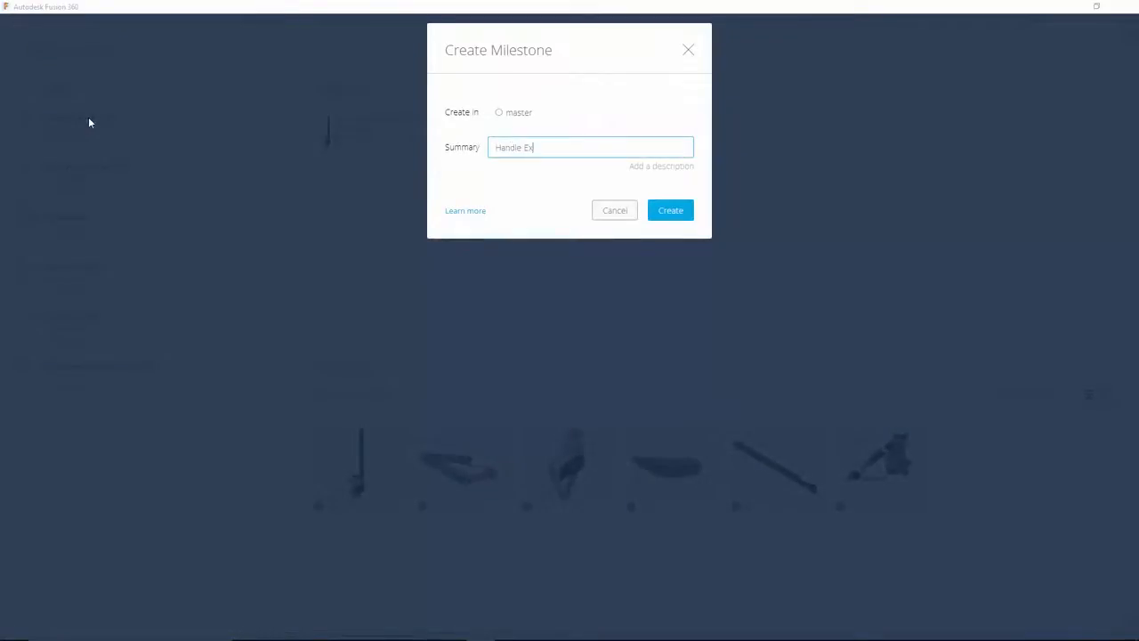
{"action": "left_click", "coordinate": [632, 166]}
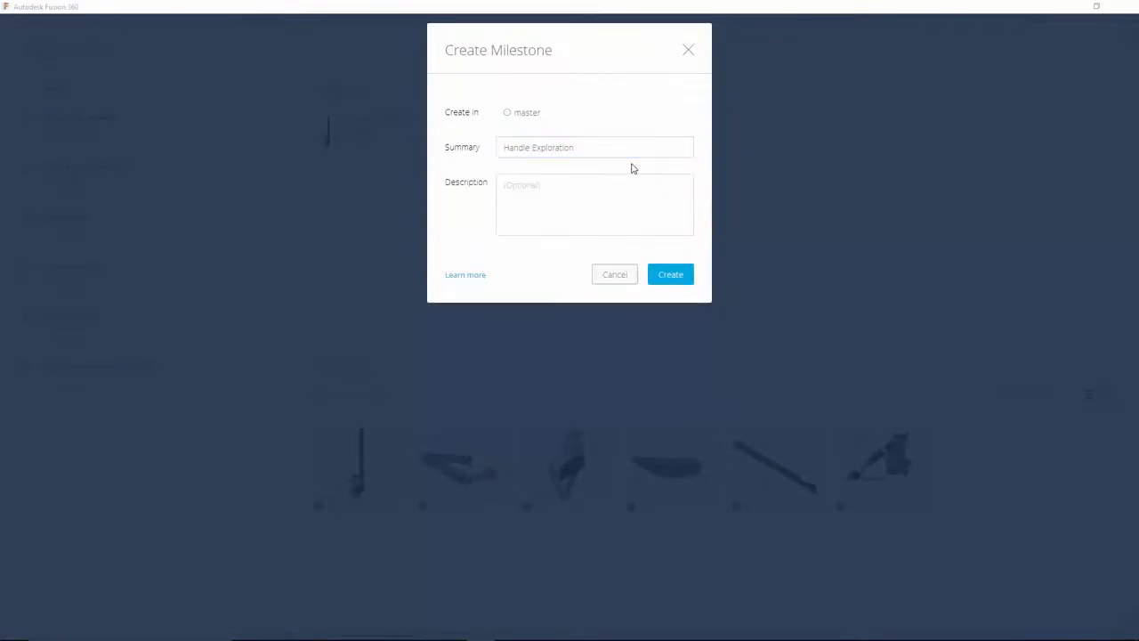
{"action": "left_click", "coordinate": [610, 184]}
{"action": "type", "text": "Customer request for ergonomic handle."}
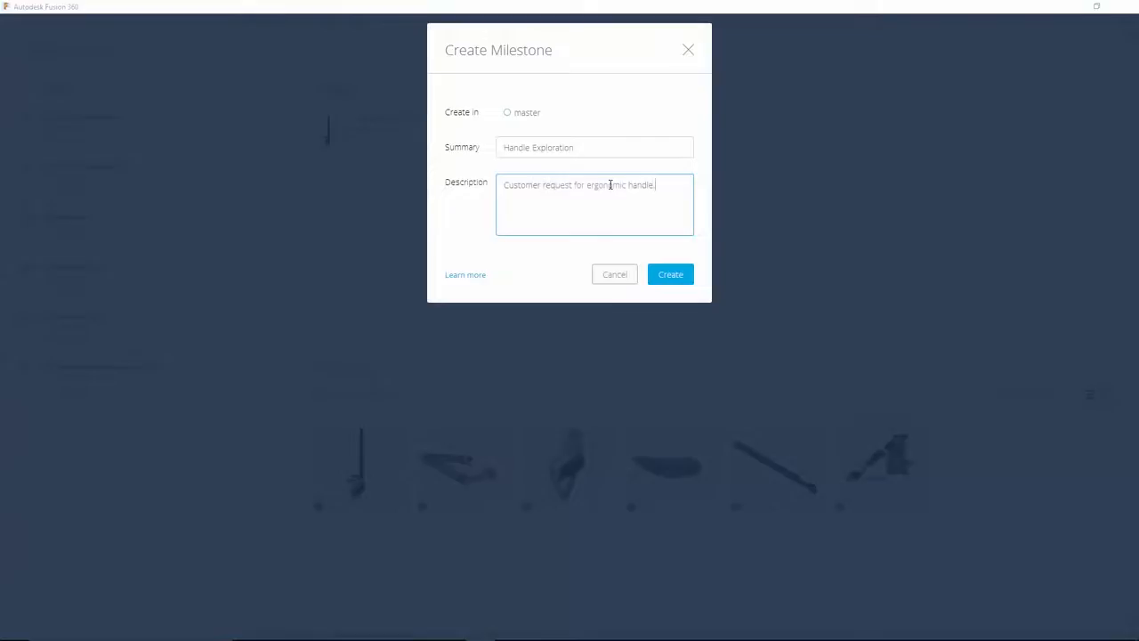
{"action": "left_click", "coordinate": [672, 274]}
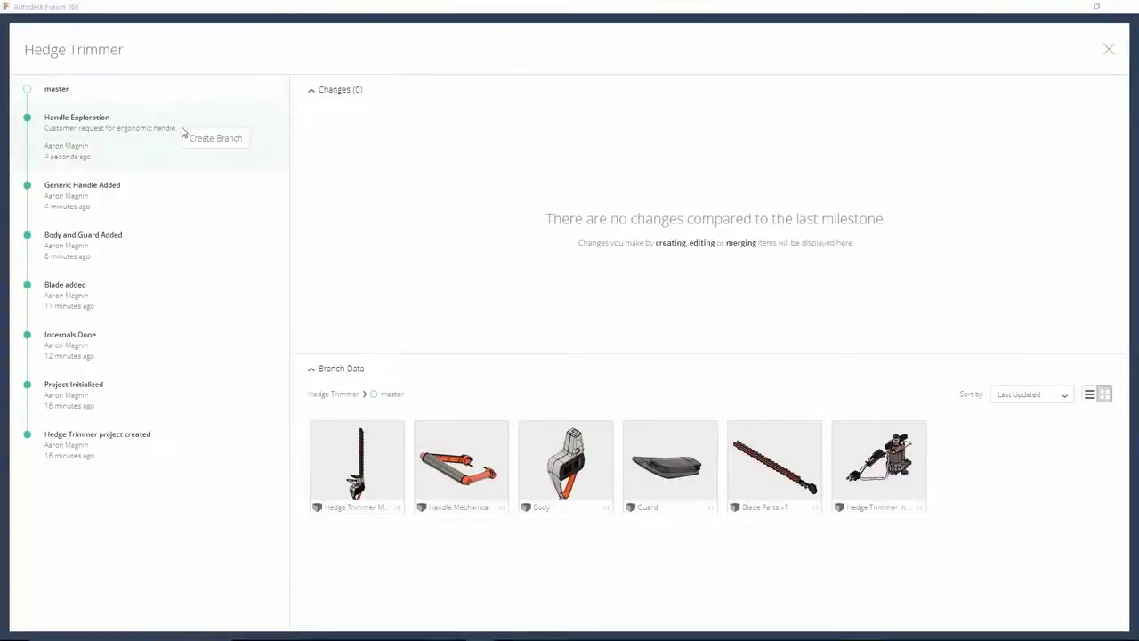
- Create a branch named "THick variation" from the Handle Exploration milestone on master
{"action": "left_click", "coordinate": [197, 140]}
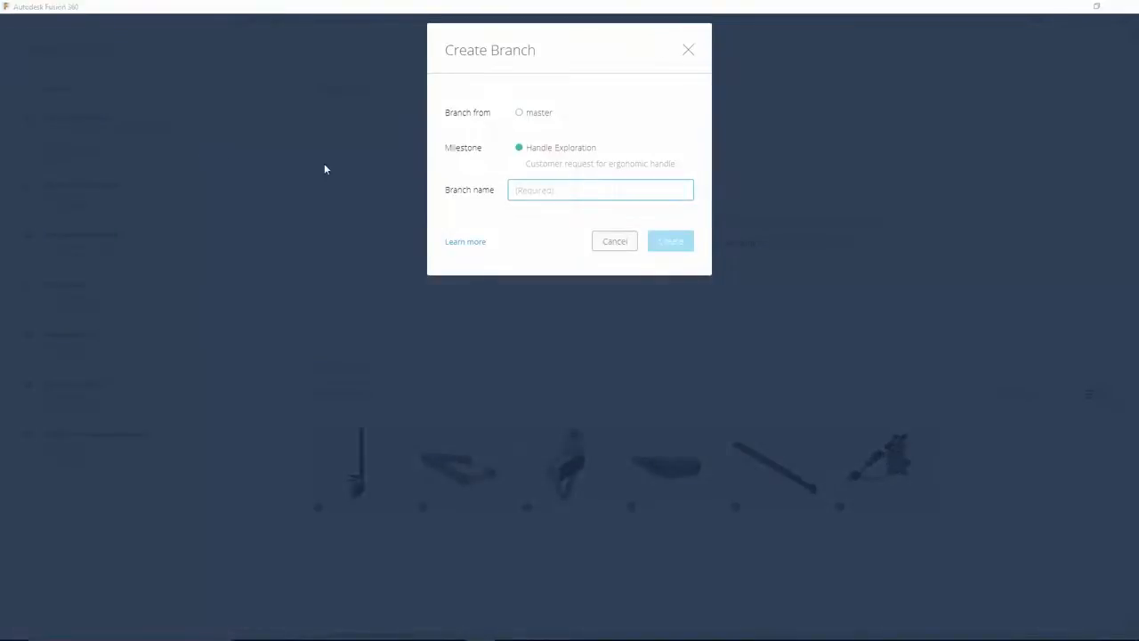
{"action": "type", "text": "Thick "}
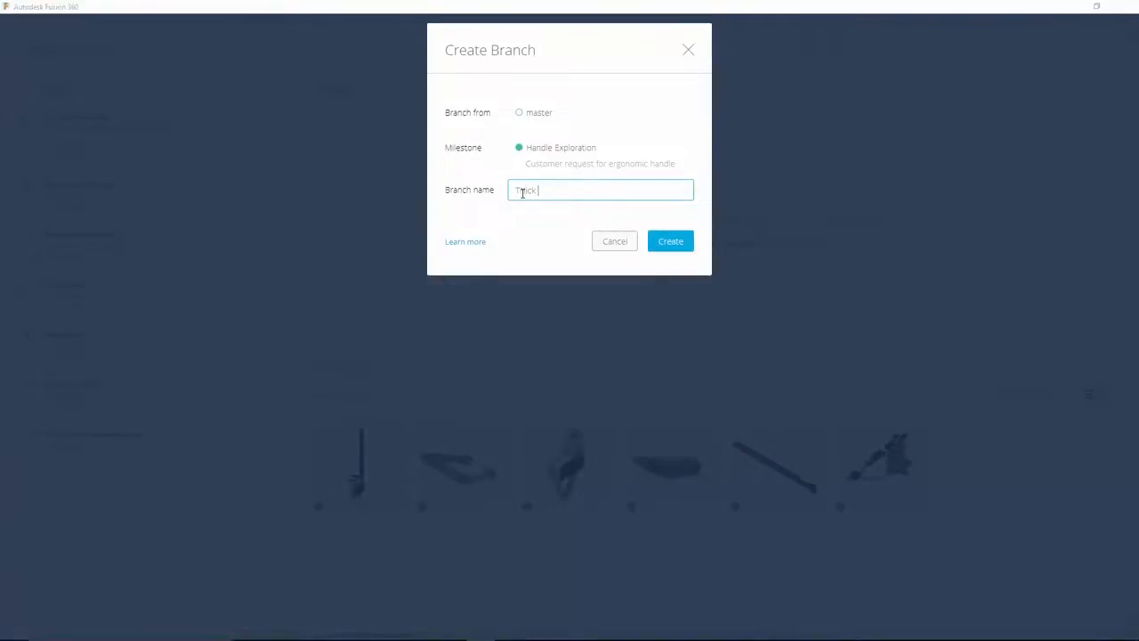
{"action": "type", "text": "variation"}
{"action": "left_click", "coordinate": [670, 242]}
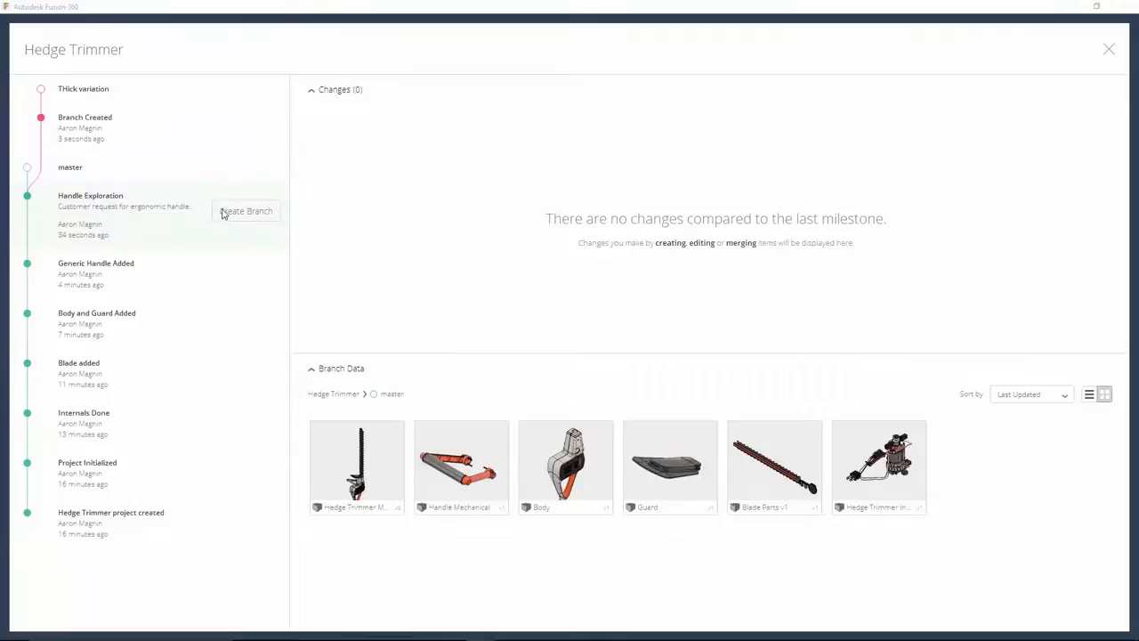
- Create a second branch named "Curved Variation" from the Handle Exploration milestone on master
{"action": "left_click", "coordinate": [225, 212]}
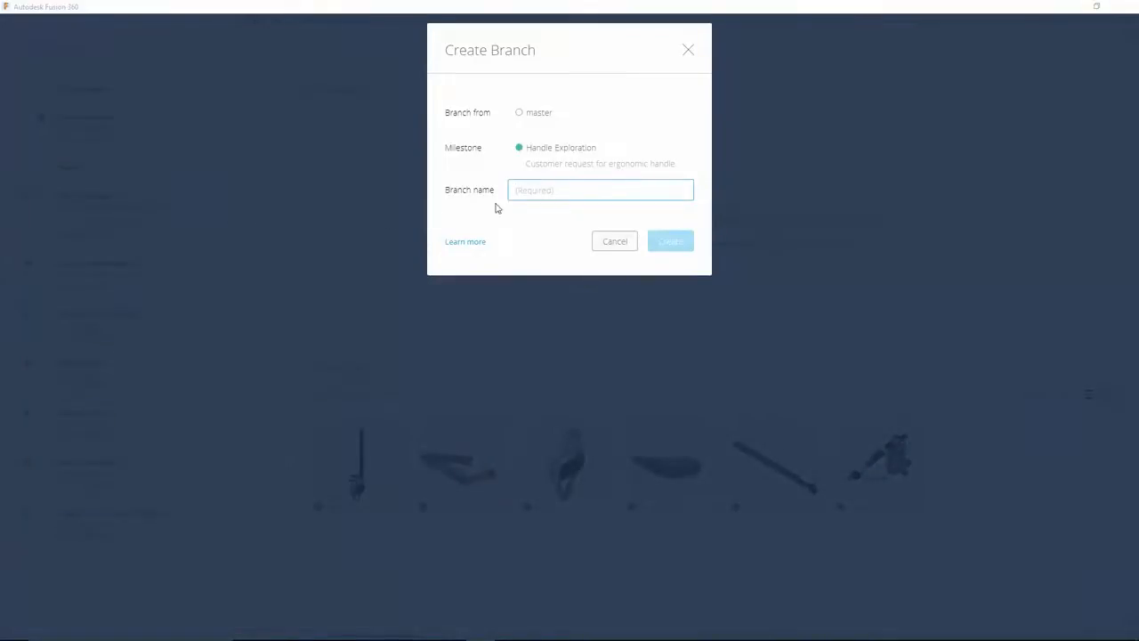
{"action": "type", "text": "Curved Variation"}
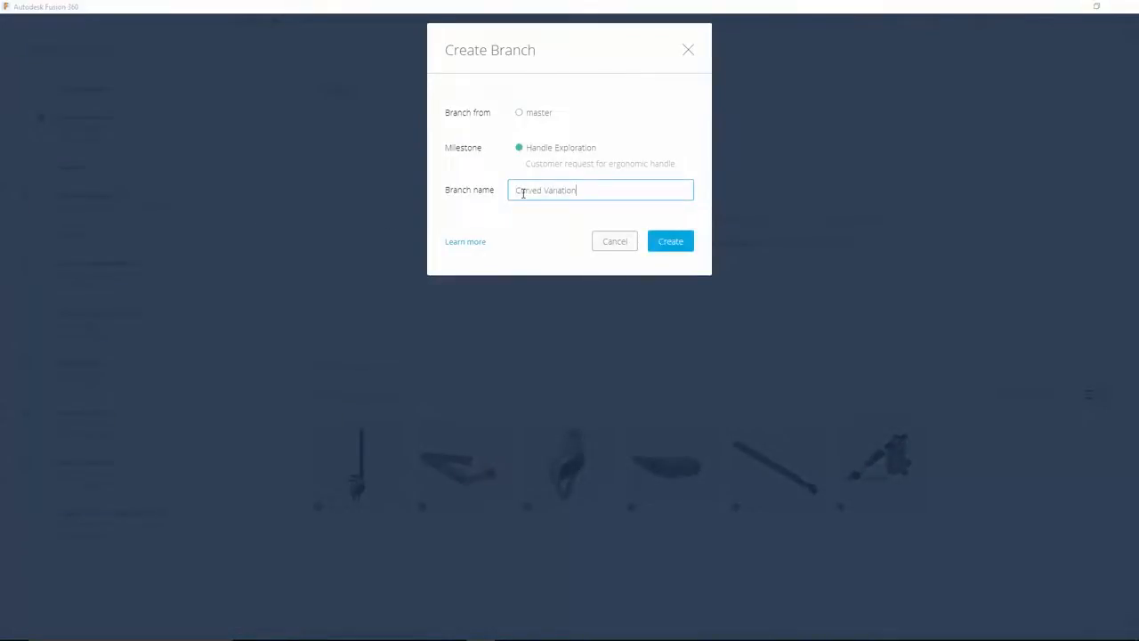
{"action": "left_click", "coordinate": [671, 242]}
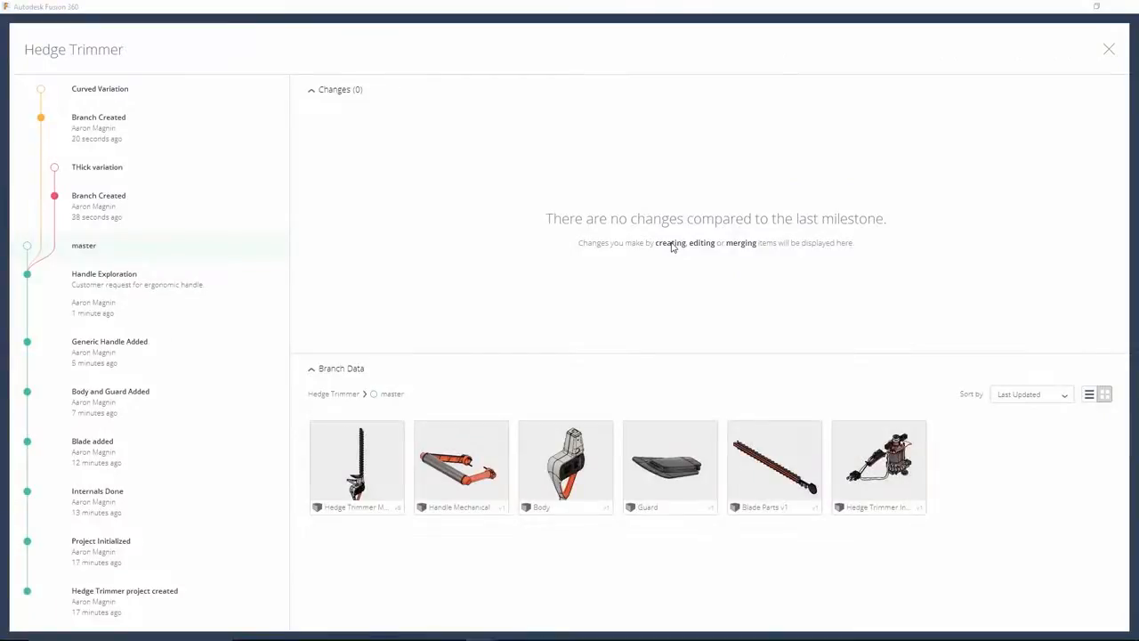
- Close the project history and switch the project data to the Curved Variation branch
{"action": "left_click", "coordinate": [1107, 50]}
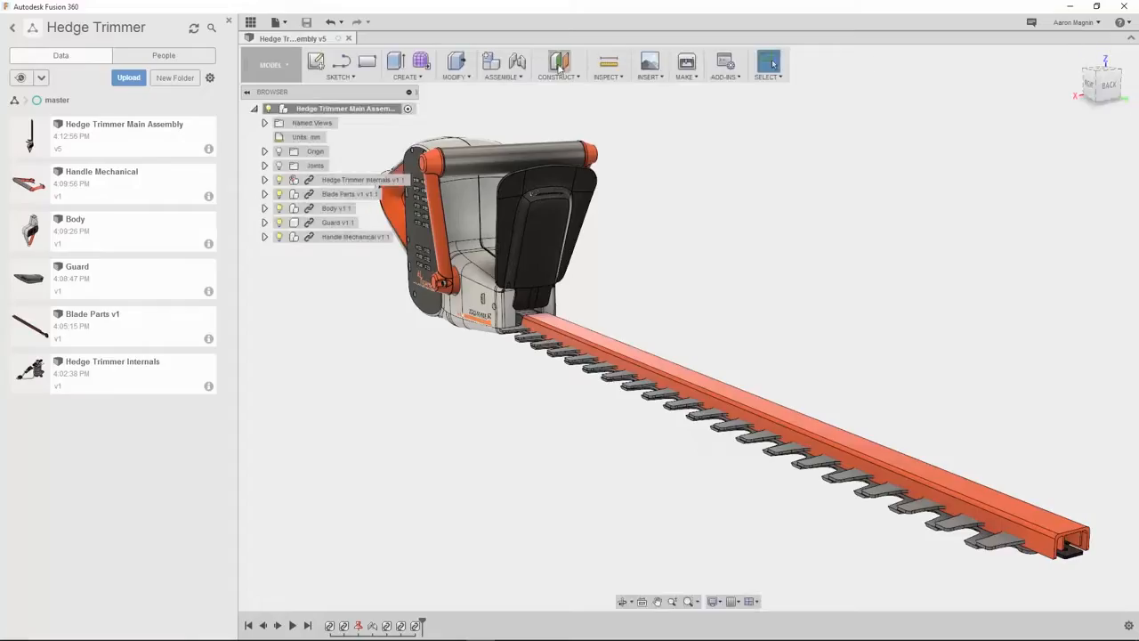
{"action": "left_click", "coordinate": [20, 105]}
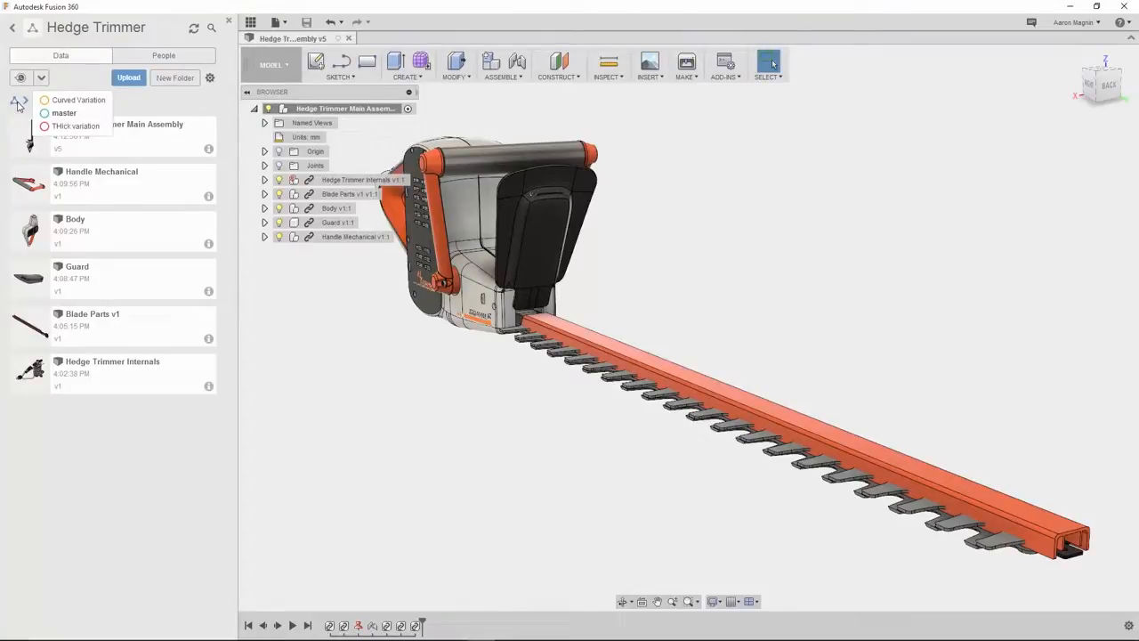
{"action": "left_click", "coordinate": [61, 101]}
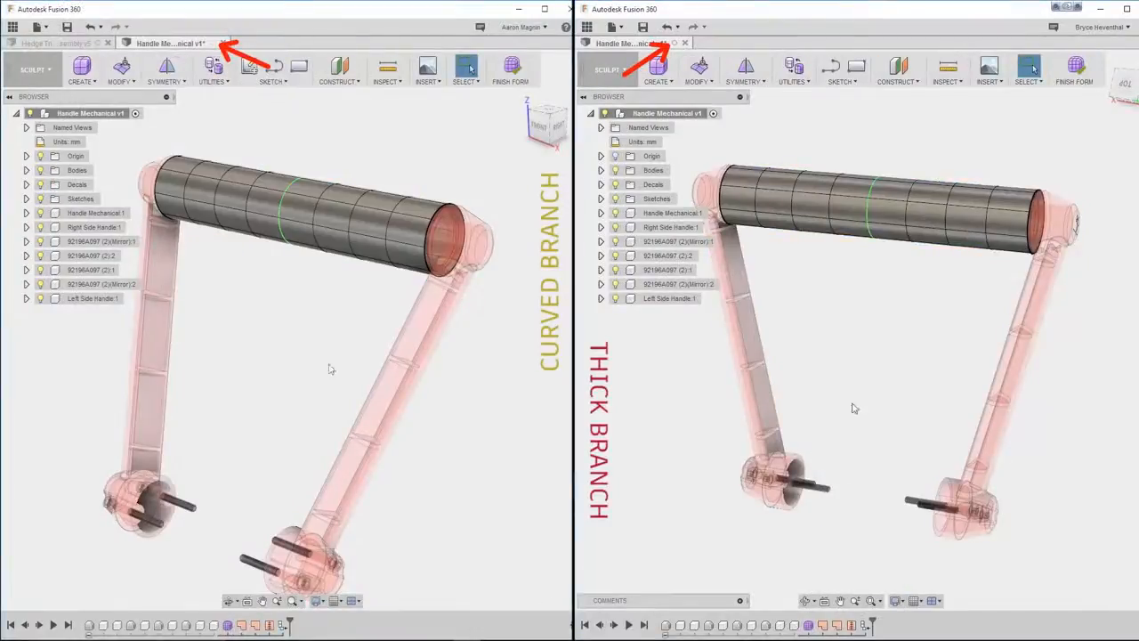
- With Edit Form, select and scale the curved branch grip's end edge loop, and select the thick branch grip's middle faces
{"action": "right_click_drag", "start_coordinate": [328, 368], "coordinate": [386, 313]}
{"action": "middle_click_drag", "start_coordinate": [854, 406], "coordinate": [865, 392], "text": "shift"}
{"action": "left_click_drag", "start_coordinate": [255, 288], "coordinate": [299, 310]}
{"action": "middle_click_drag", "start_coordinate": [865, 392], "coordinate": [869, 382], "text": "shift"}
{"action": "left_click_drag", "start_coordinate": [299, 309], "coordinate": [514, 411]}
{"action": "middle_click_drag", "start_coordinate": [868, 382], "coordinate": [872, 378], "text": "shift"}
{"action": "left_click_drag", "start_coordinate": [933, 317], "coordinate": [808, 169]}
{"action": "double_click", "coordinate": [435, 221]}
{"action": "right_click_drag", "start_coordinate": [808, 169], "coordinate": [833, 147]}
{"action": "left_click_drag", "start_coordinate": [456, 218], "coordinate": [460, 209]}
{"action": "middle_click_drag", "start_coordinate": [860, 364], "coordinate": [872, 350], "text": "shift"}
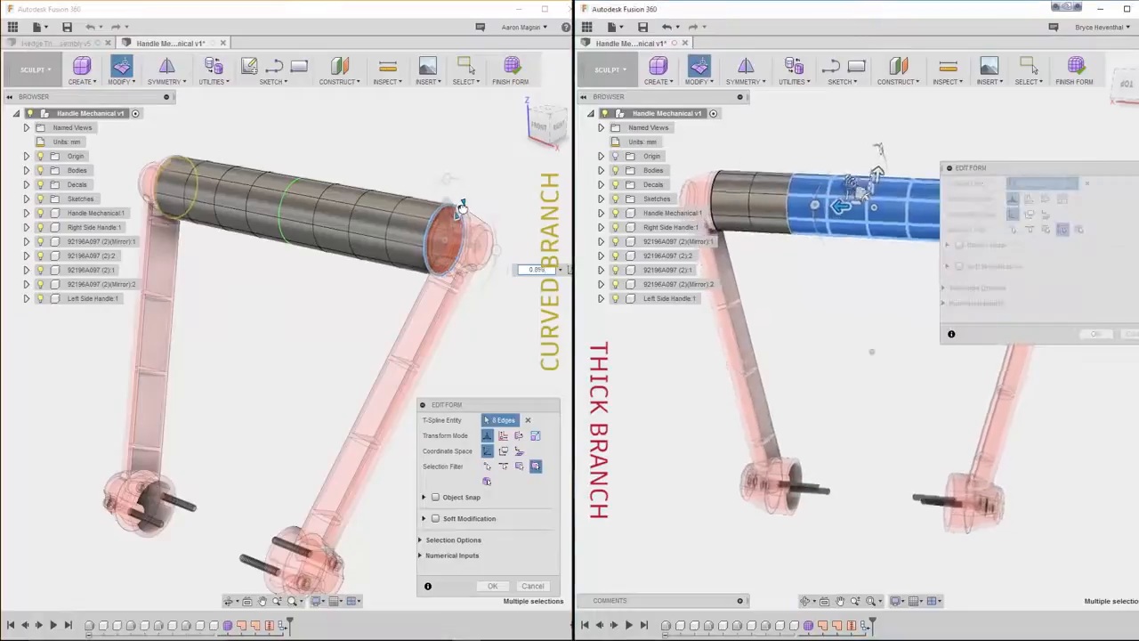
- Thicken the middle of the thick branch's grip and finish its form, while reshaping the curved branch's grip by its edge loops
{"action": "left_click_drag", "start_coordinate": [460, 209], "coordinate": [459, 210]}
{"action": "middle_click_drag", "start_coordinate": [872, 350], "coordinate": [879, 337], "text": "shift"}
{"action": "double_click", "coordinate": [397, 204]}
{"action": "left_click_drag", "start_coordinate": [869, 191], "coordinate": [868, 180]}
{"action": "middle_click_drag", "start_coordinate": [403, 194], "coordinate": [383, 188], "text": "shift"}
{"action": "left_click_drag", "start_coordinate": [879, 181], "coordinate": [880, 171]}
{"action": "left_click_drag", "start_coordinate": [413, 215], "coordinate": [419, 206]}
{"action": "mouse_move", "coordinate": [878, 329]}
{"action": "middle_mouse_down", "text": "shift"}
{"action": "mouse_move", "coordinate": [872, 344]}
{"action": "mouse_move", "coordinate": [876, 335]}
{"action": "middle_mouse_up", "text": "shift"}
{"action": "left_click_drag", "start_coordinate": [886, 171], "coordinate": [888, 163]}
{"action": "left_click", "coordinate": [1095, 333]}
{"action": "mouse_move", "coordinate": [357, 191]}
{"action": "middle_mouse_down", "text": "shift"}
{"action": "mouse_move", "coordinate": [383, 146]}
{"action": "mouse_move", "coordinate": [406, 145]}
{"action": "middle_mouse_up", "text": "shift"}
{"action": "left_click", "coordinate": [1075, 70]}
- Contour the middle section of the curved branch's grip, and save the thick branch's handle with a "Thick Handle" version description
{"action": "mouse_move", "coordinate": [337, 247]}
{"action": "left_mouse_down"}
{"action": "mouse_move", "coordinate": [183, 144]}
{"action": "mouse_move", "coordinate": [201, 150]}
{"action": "left_mouse_up"}
{"action": "mouse_move", "coordinate": [202, 150]}
{"action": "middle_mouse_down", "text": "shift"}
{"action": "mouse_move", "coordinate": [216, 155]}
{"action": "mouse_move", "coordinate": [189, 171]}
{"action": "middle_mouse_up", "text": "shift"}
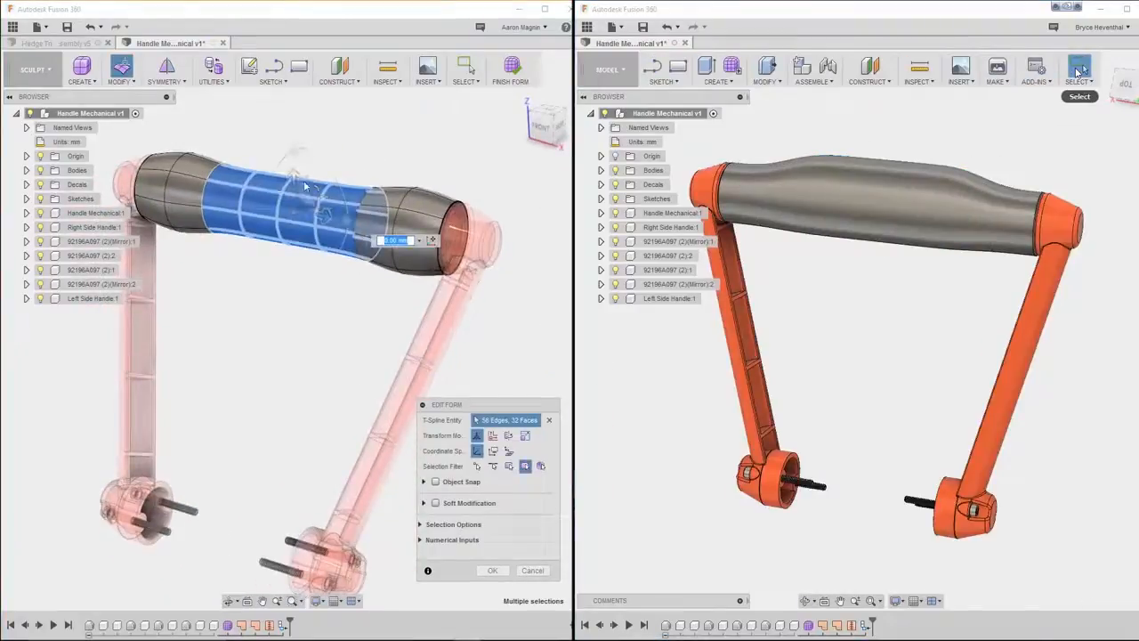
{"action": "middle_click_drag", "start_coordinate": [307, 184], "coordinate": [285, 200], "text": "shift"}
{"action": "key", "text": "ctrl+s"}
{"action": "left_click_drag", "start_coordinate": [338, 180], "coordinate": [334, 183]}
{"action": "left_click_drag", "start_coordinate": [893, 320], "coordinate": [831, 322]}
{"action": "left_click", "coordinate": [303, 217]}
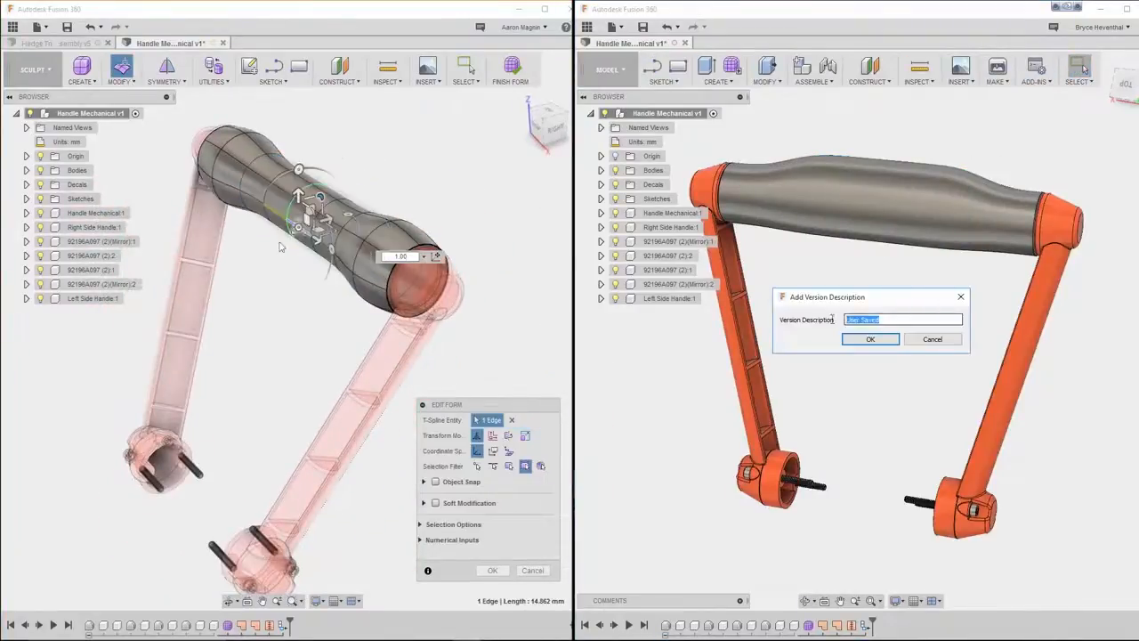
{"action": "type", "text": "Thick Handle Ve"}
{"action": "middle_click_drag", "start_coordinate": [280, 246], "coordinate": [475, 272], "text": "shift"}
{"action": "double_click", "coordinate": [281, 207]}
{"action": "key", "text": "Return"}
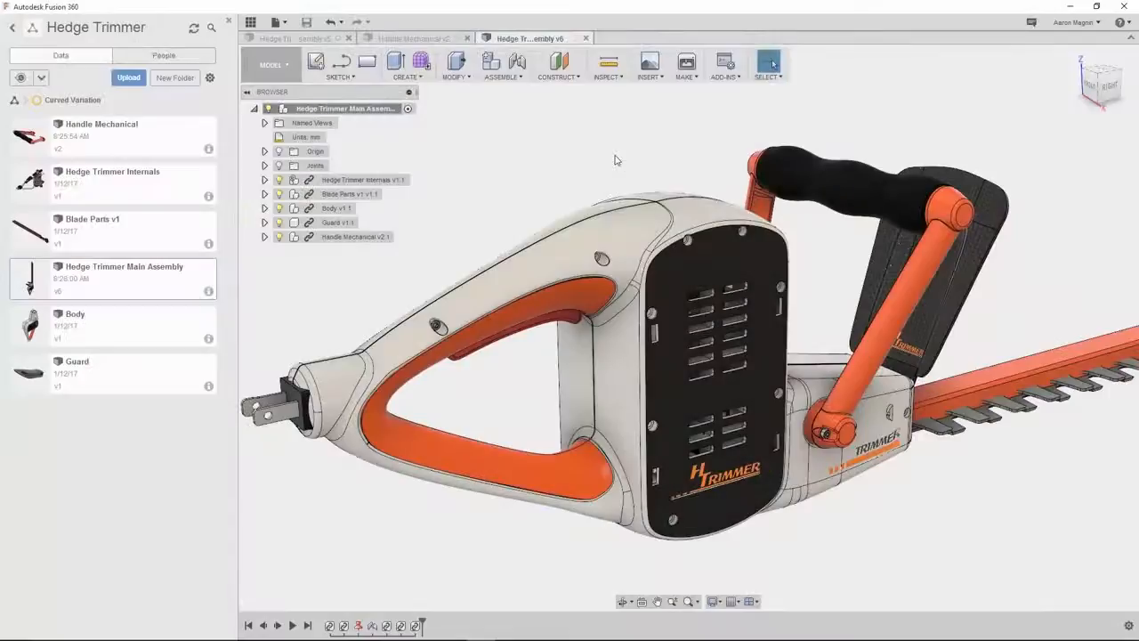
- Open the Hedge Trimmer project history and examine the changes made on the Curved Variation and THick variation branches
{"action": "left_click", "coordinate": [42, 78]}
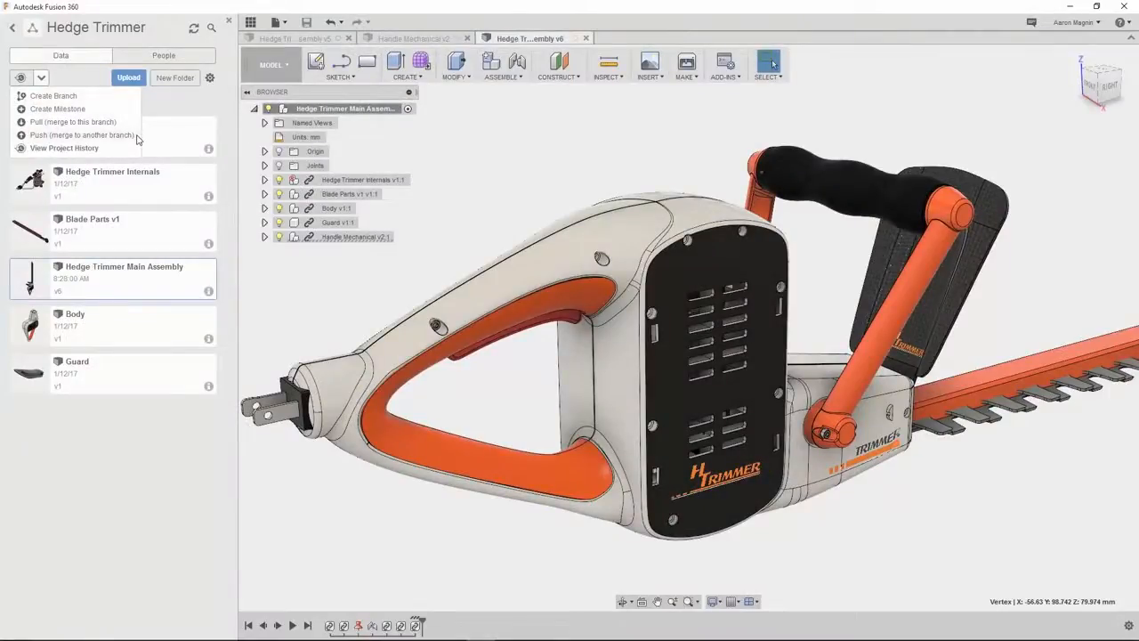
{"action": "left_click", "coordinate": [64, 148]}
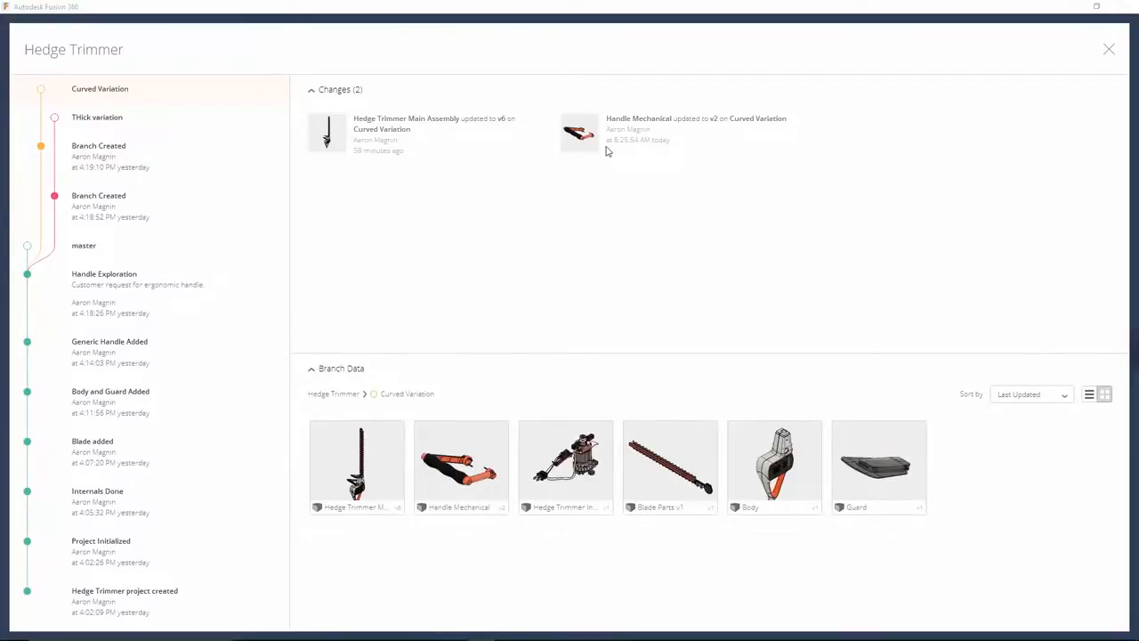
{"action": "left_click", "coordinate": [135, 117]}
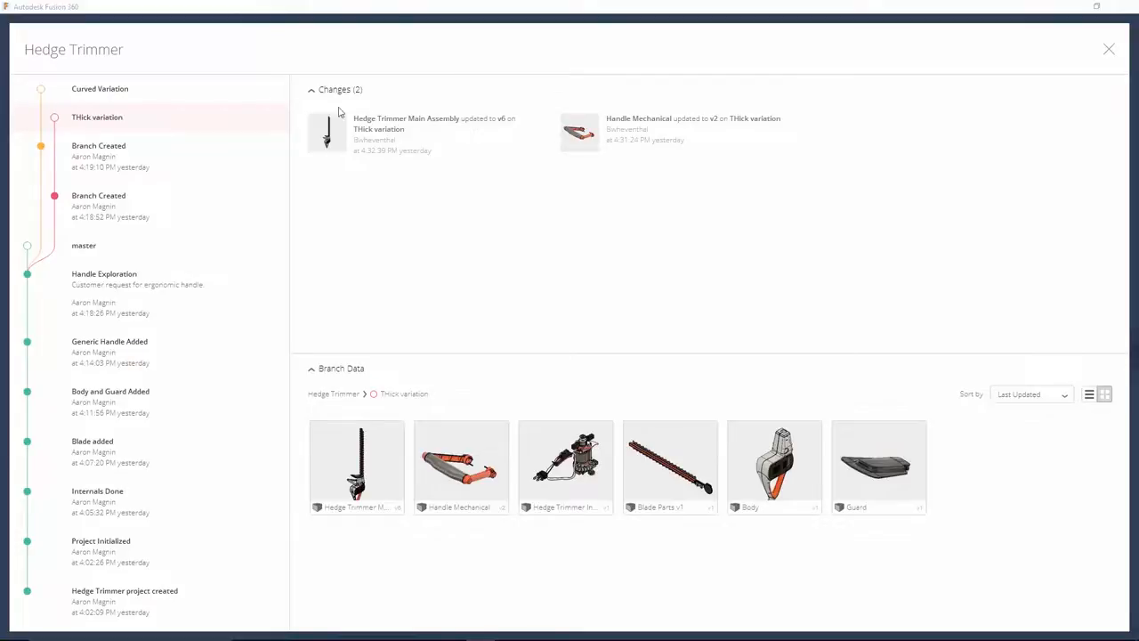
- Merge the Curved Variation branch into master with the description "After design review, the 'curved' option was selected."
{"action": "right_click", "coordinate": [192, 92]}
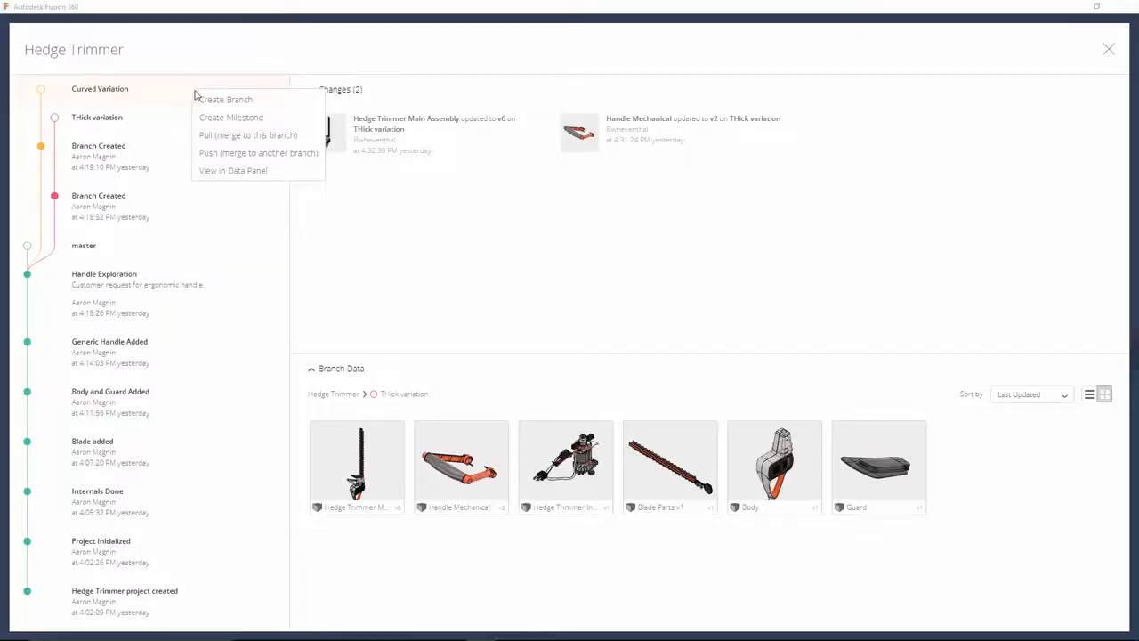
{"action": "left_click", "coordinate": [267, 153]}
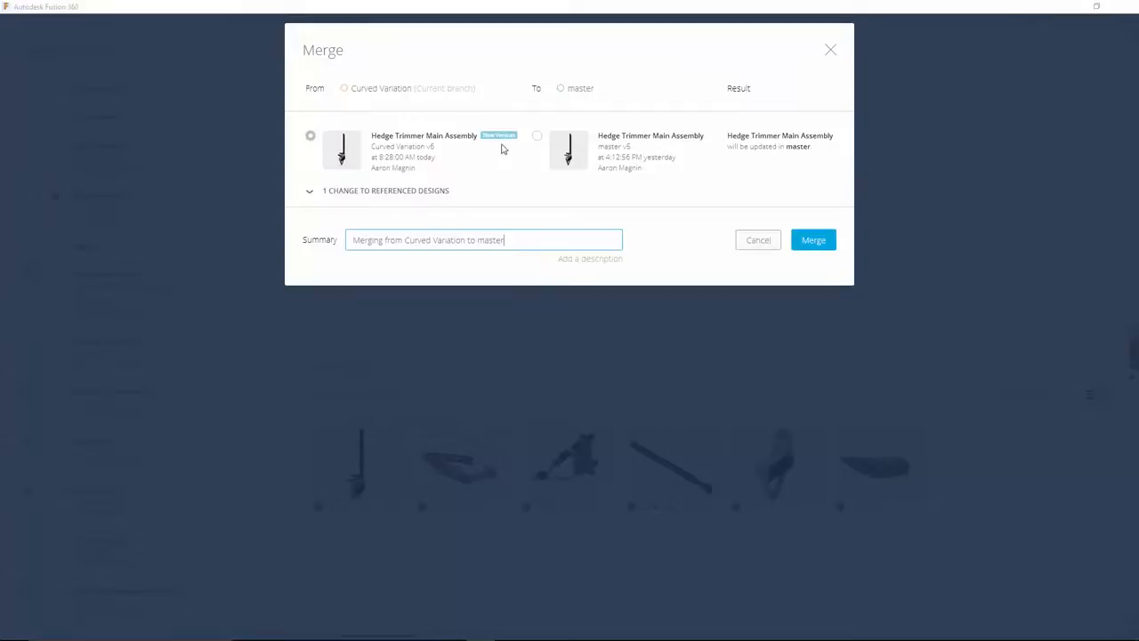
{"action": "left_click", "coordinate": [309, 192]}
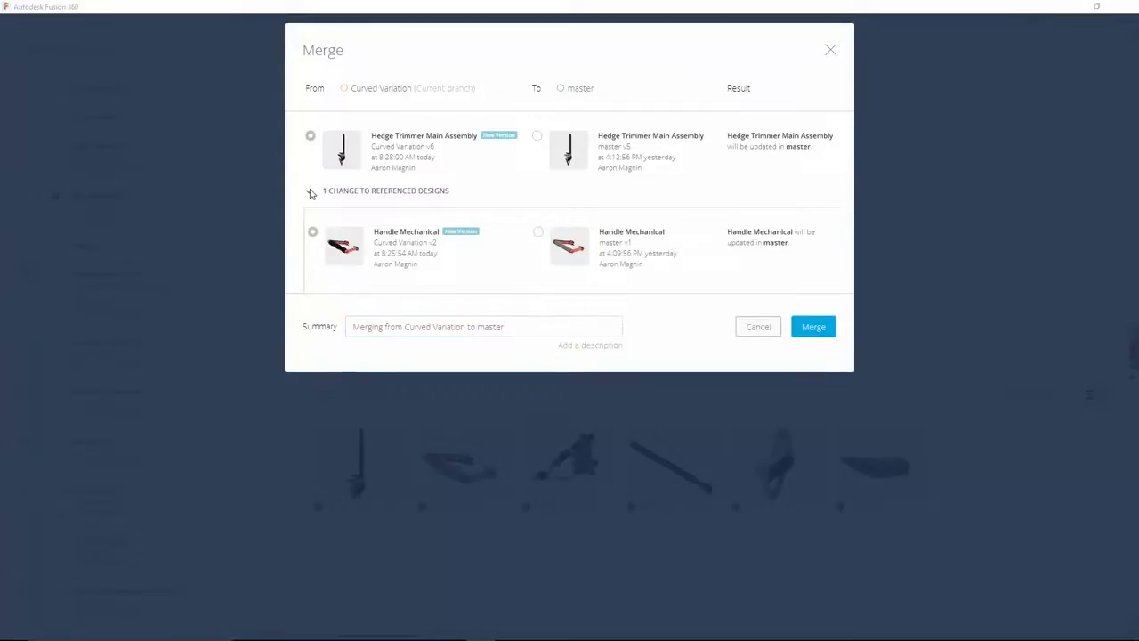
{"action": "left_click", "coordinate": [571, 347]}
{"action": "left_click", "coordinate": [560, 361]}
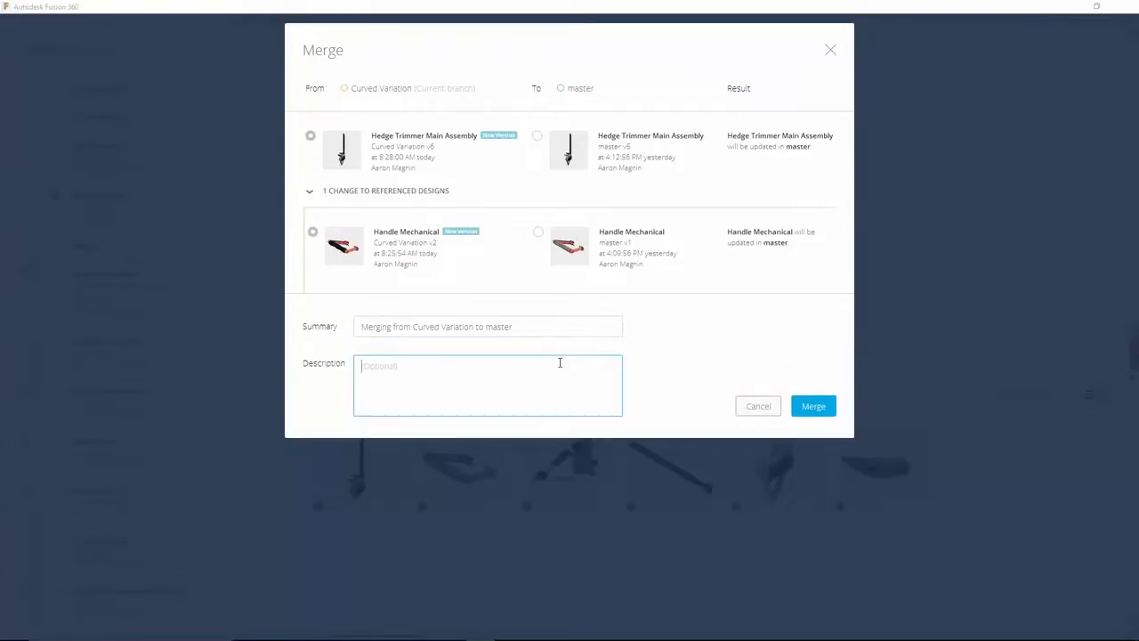
{"action": "type", "text": "After design review, the 'curved' option was selected."}
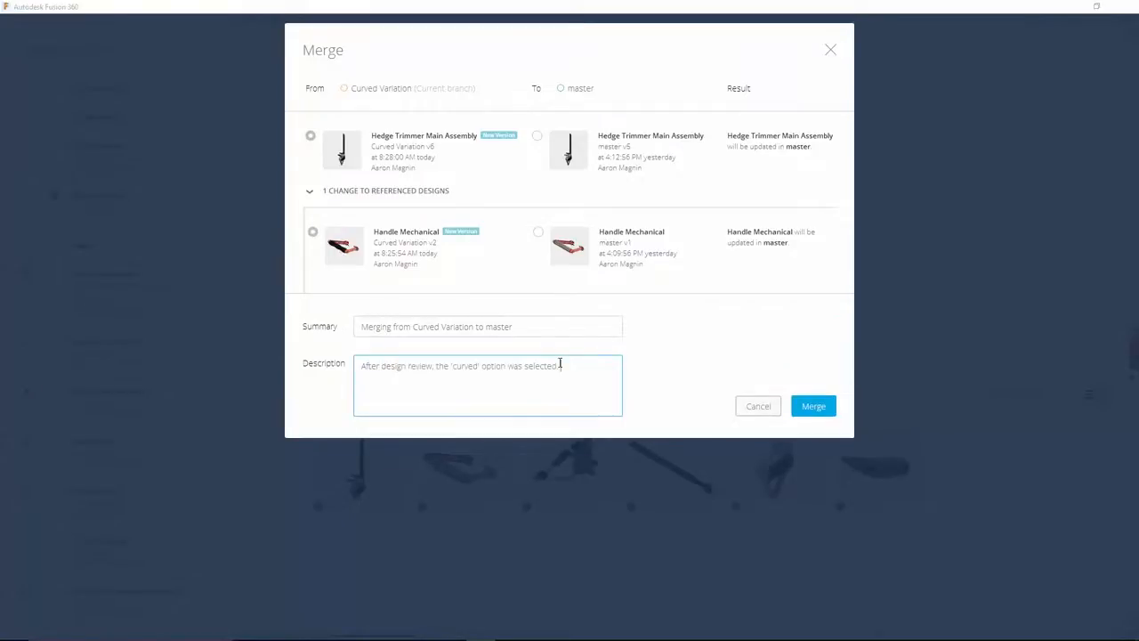
{"action": "left_click", "coordinate": [812, 407]}
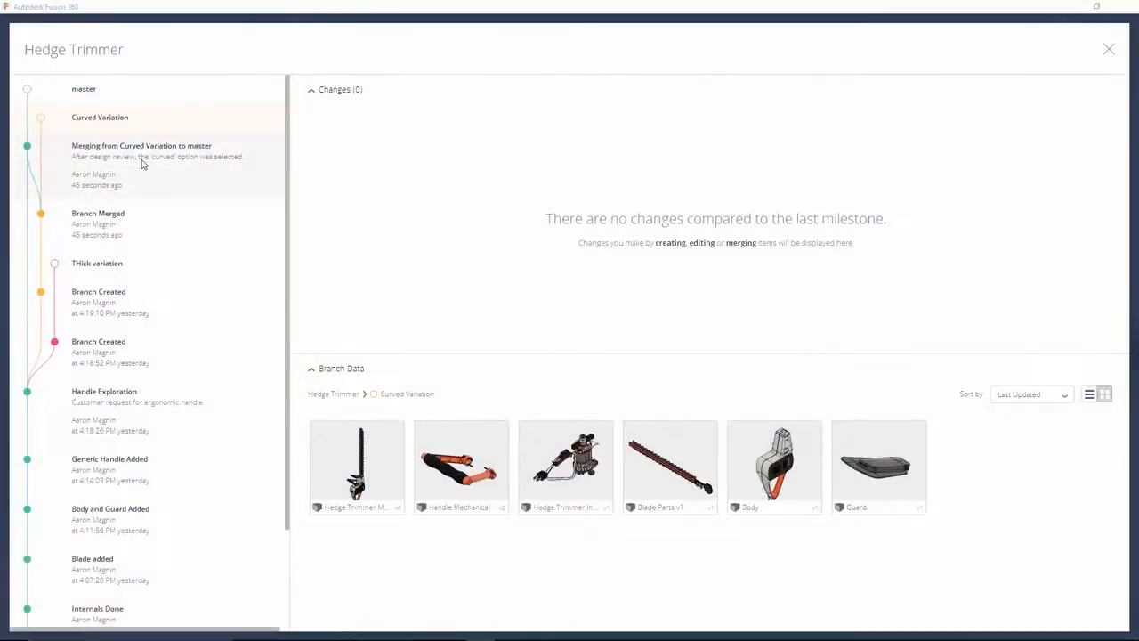
- Examine the changes recorded in the "Merging from Curved Variation to master" milestone and close the project history
{"action": "left_click", "coordinate": [141, 163]}
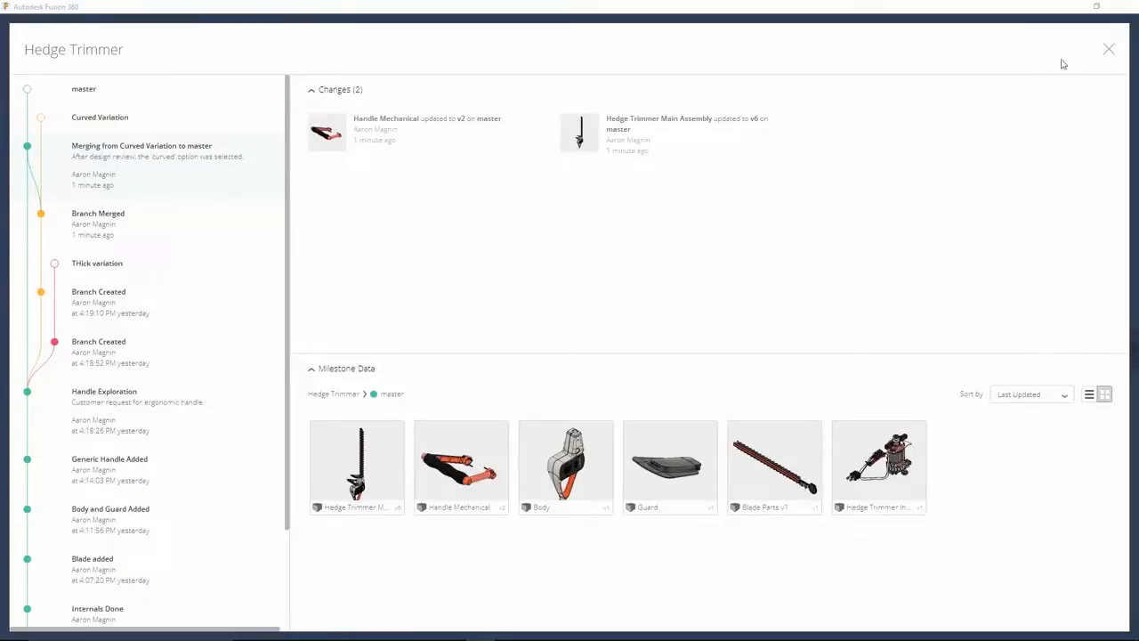
{"action": "left_click", "coordinate": [1108, 50]}
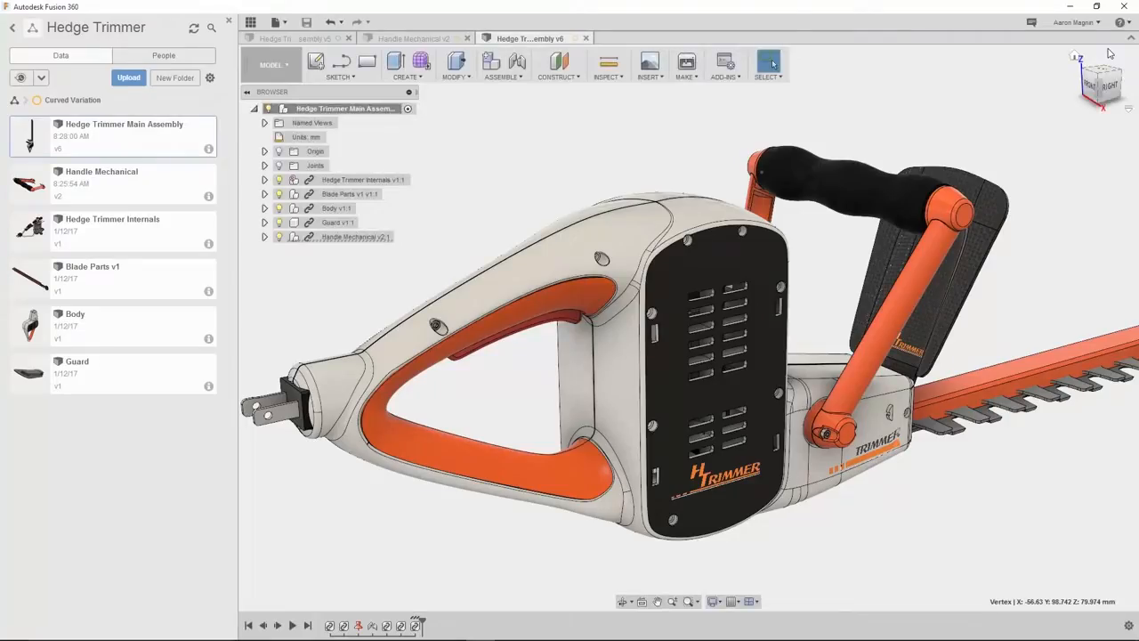
- Switch the project data to the master branch, open its Hedge Trimmer Main Assembly and select the handle grip
{"action": "left_click", "coordinate": [71, 100]}
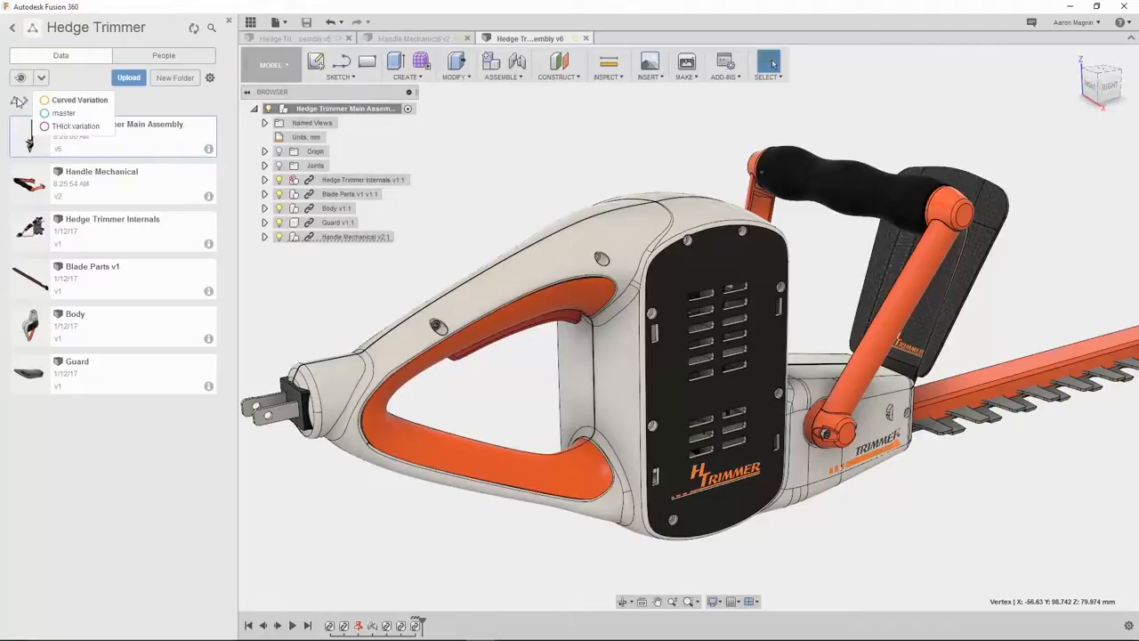
{"action": "left_click", "coordinate": [64, 113]}
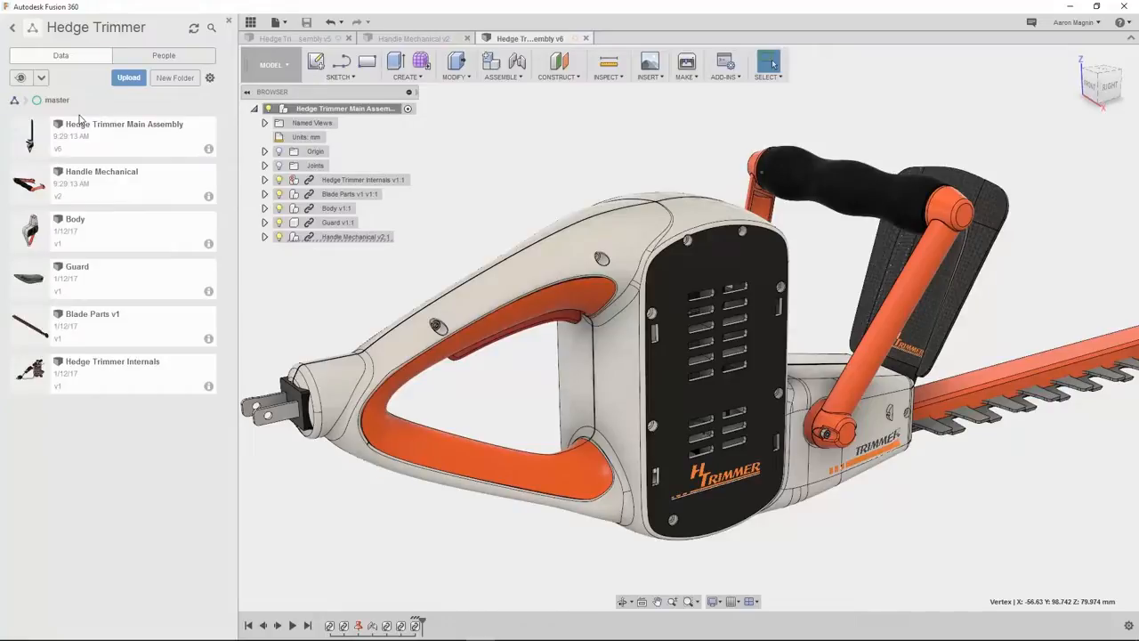
{"action": "double_click", "coordinate": [136, 158]}
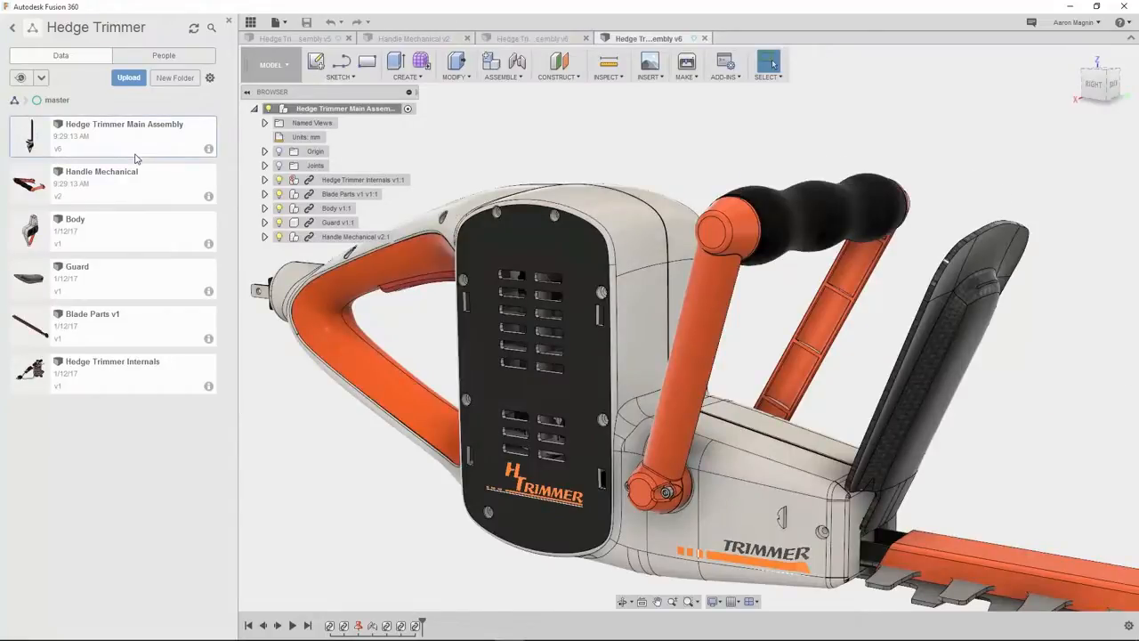
{"action": "left_click", "coordinate": [819, 236]}
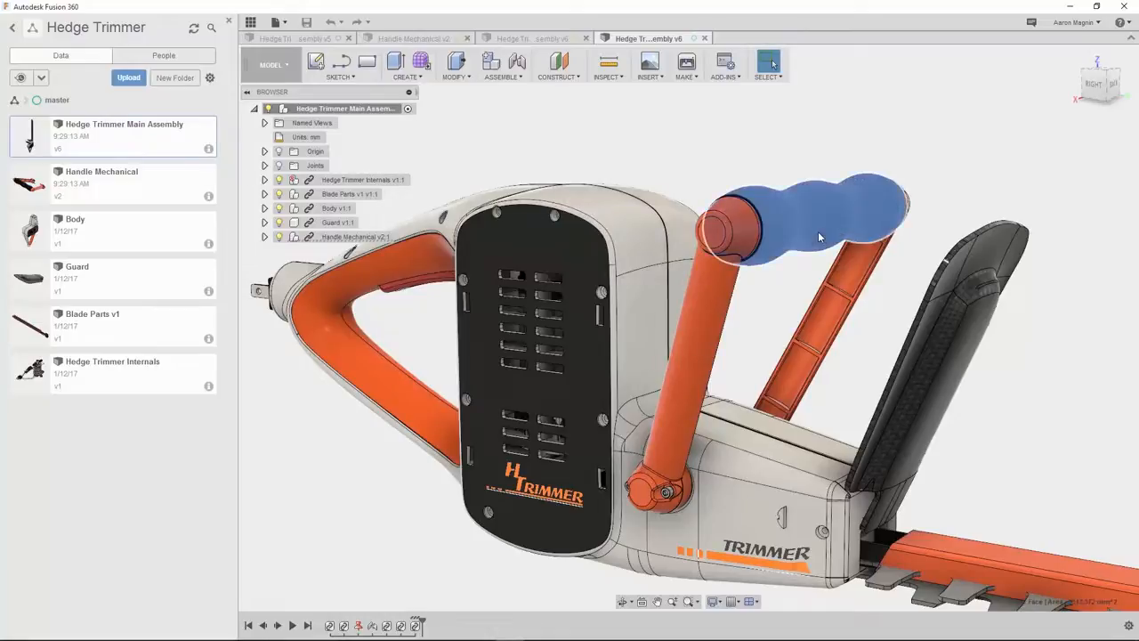